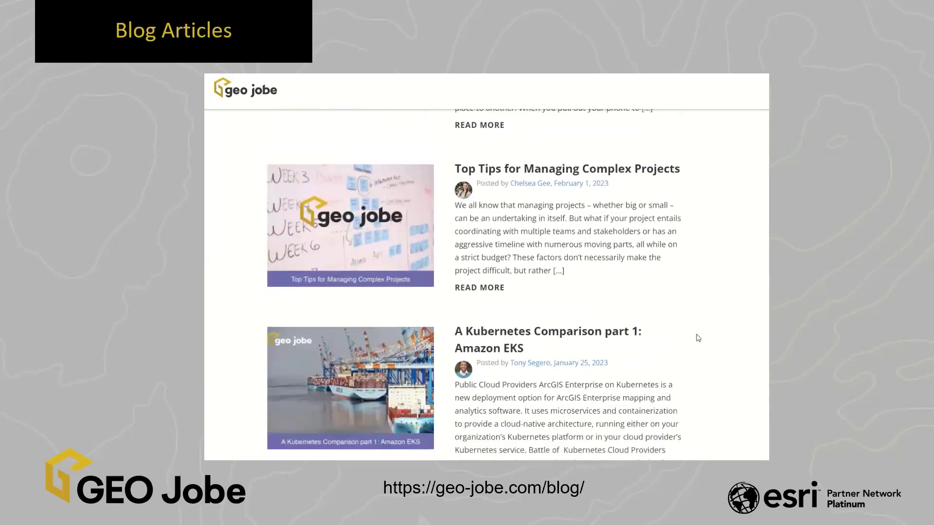
Scroll the slide's blog list past '22 in the Rearview down to the Get to Know Your Toolbox post.
scroll(698, 338, "down", 1)
scroll(698, 338, "down", 8)
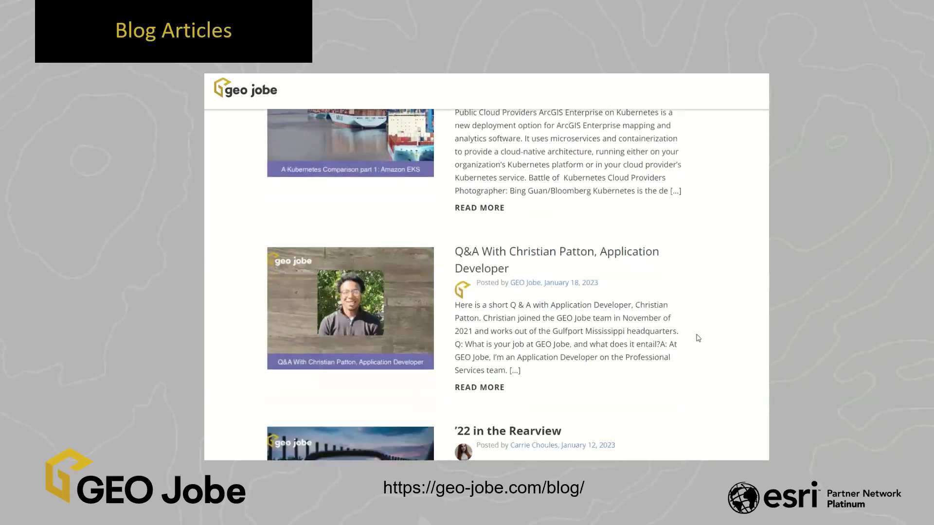
scroll(698, 338, "down", 6)
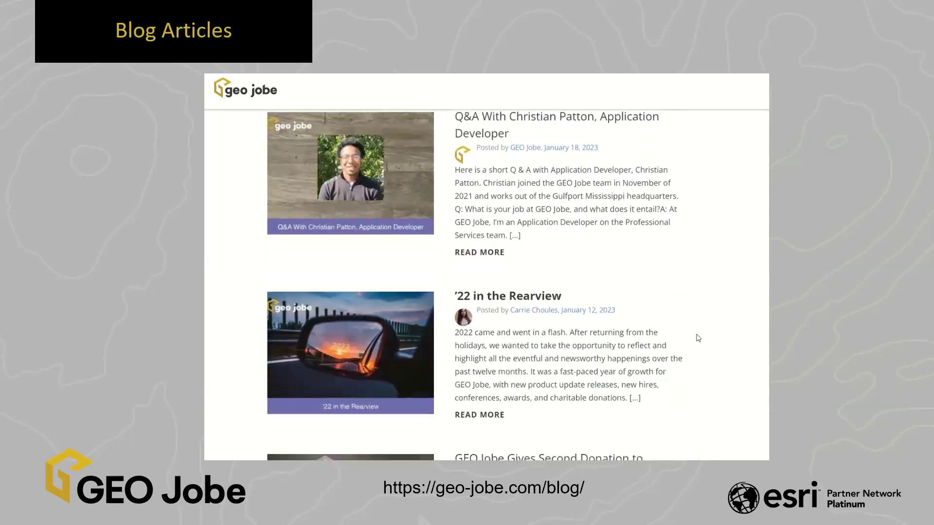
scroll(698, 338, "down", 8)
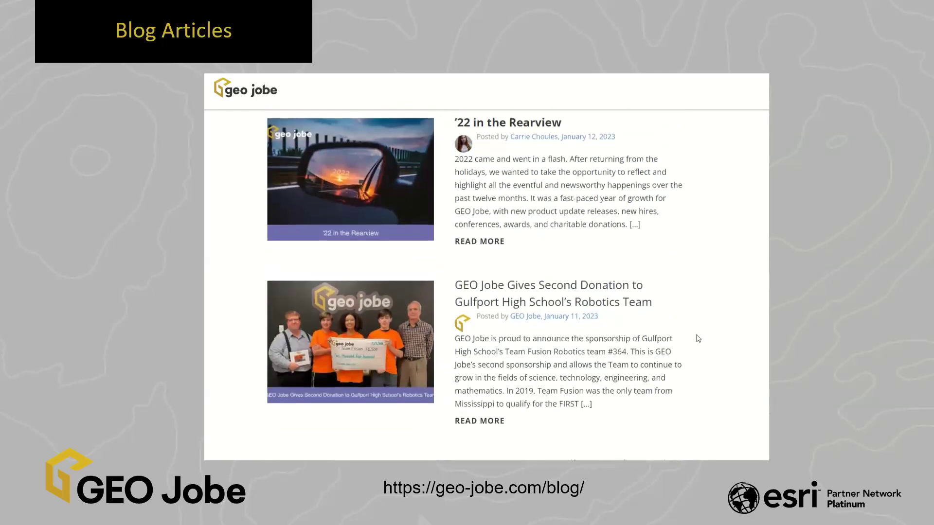
scroll(699, 338, "down", 7)
scroll(698, 338, "down", 5)
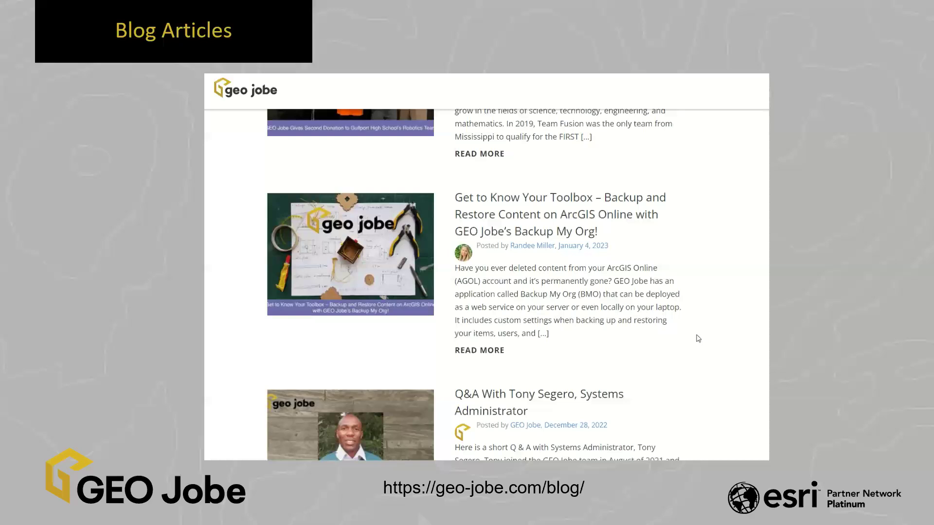
scroll(699, 338, "down", 1)
scroll(698, 339, "down", 1)
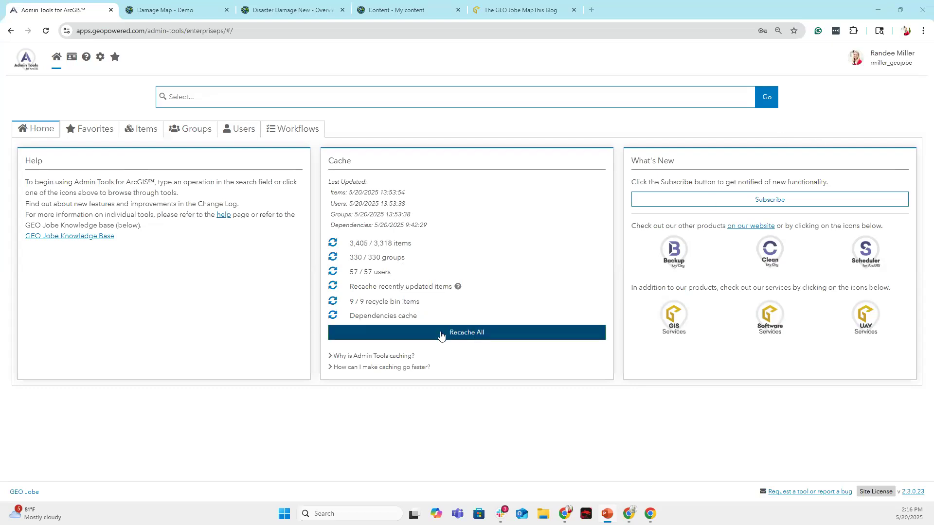
Recache all items, groups and users, then show the Favorites and the full Items tool list.
left_click(468, 333)
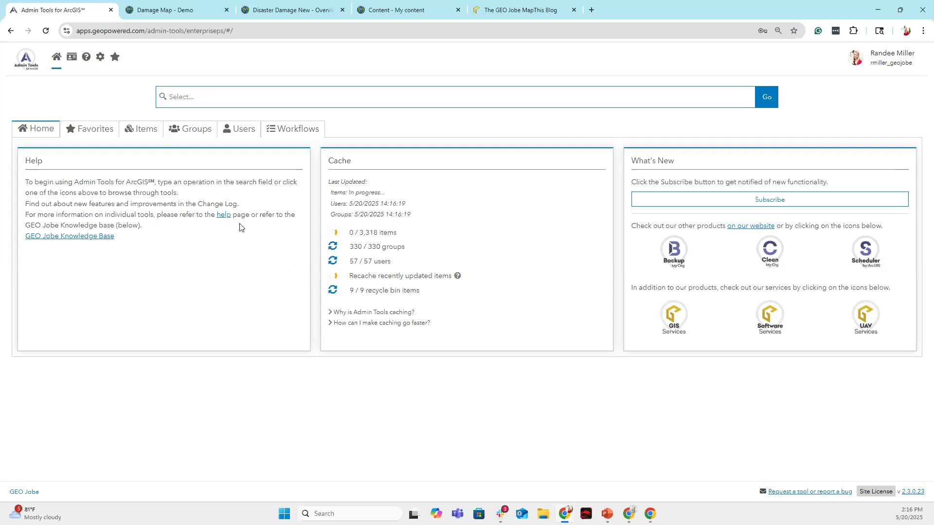
left_click(95, 132)
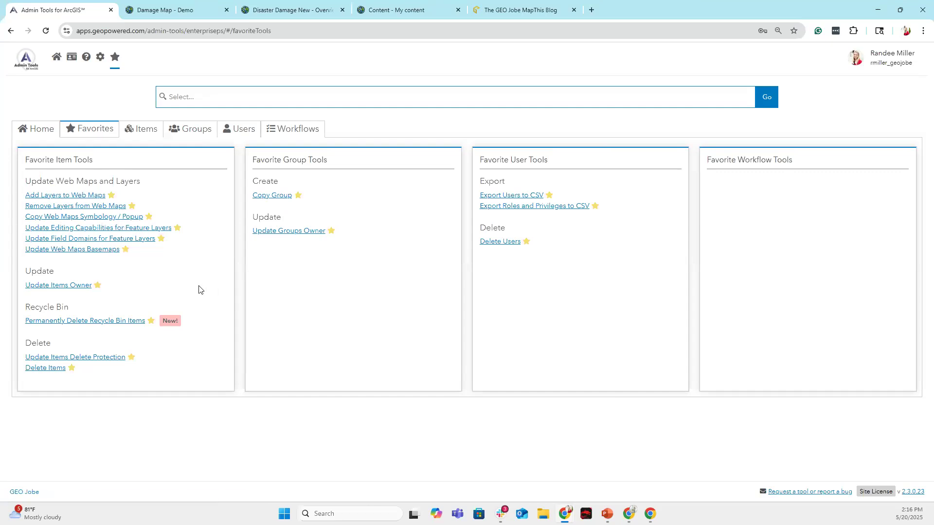
left_click(142, 129)
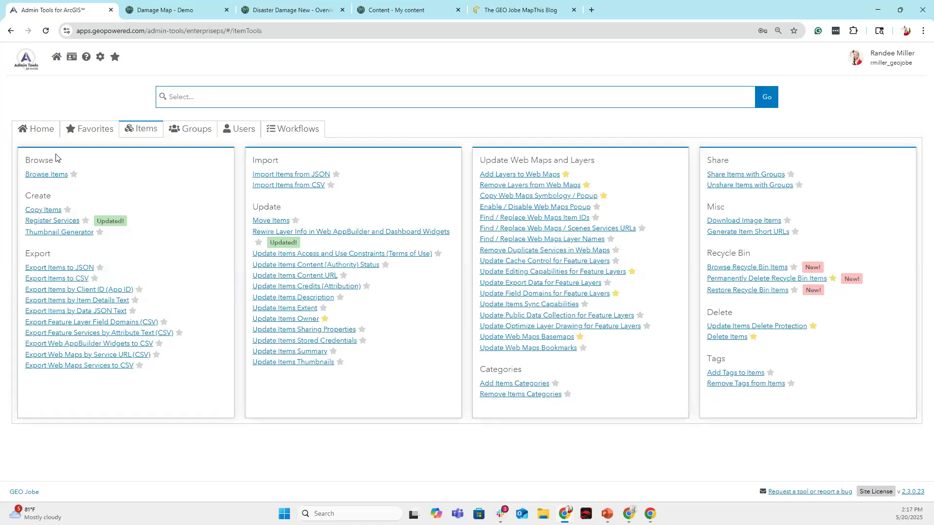
In Browse Items, inspect the Disaster Damage New item's Item Data JSON, then close the viewer.
left_click(52, 175)
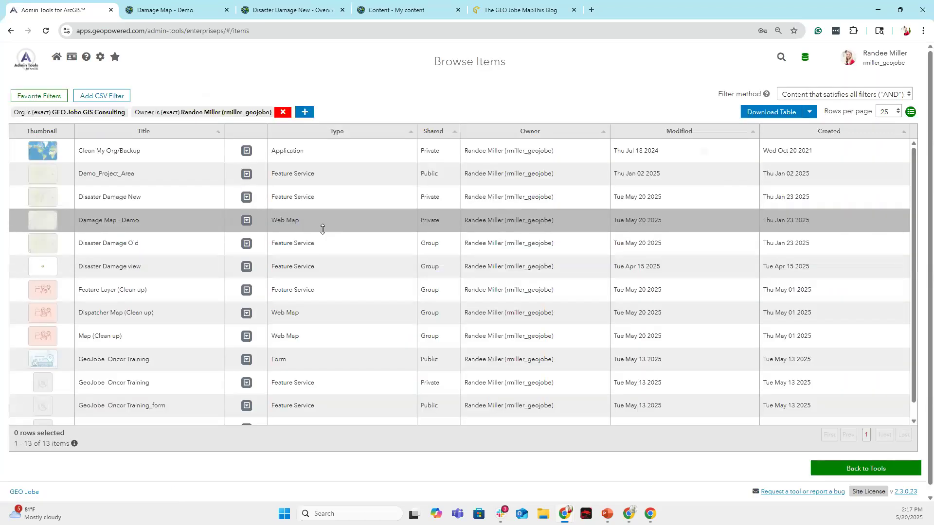
left_click(246, 198)
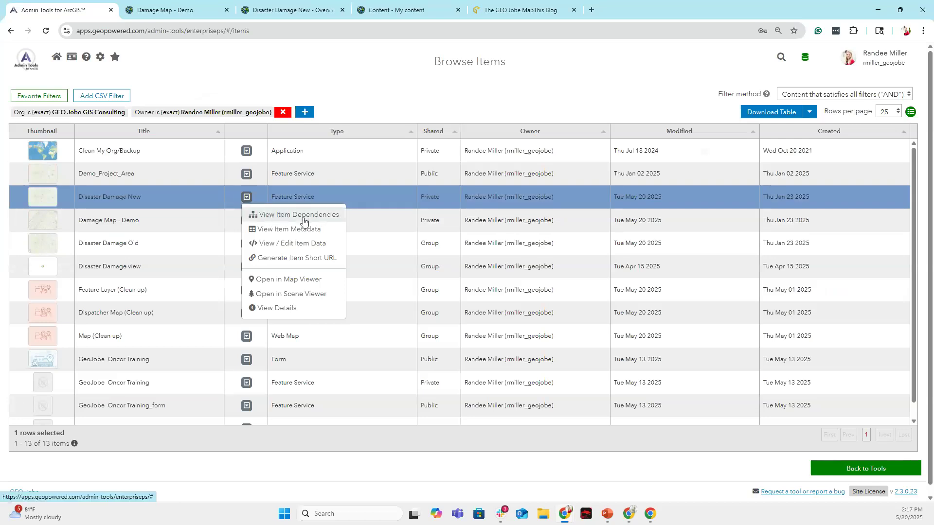
left_click(310, 248)
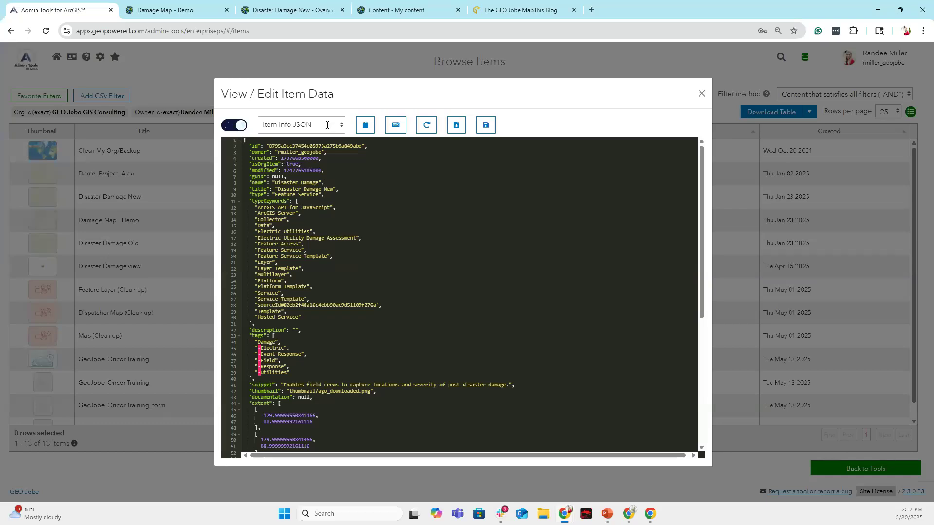
left_click(309, 125)
left_click(309, 155)
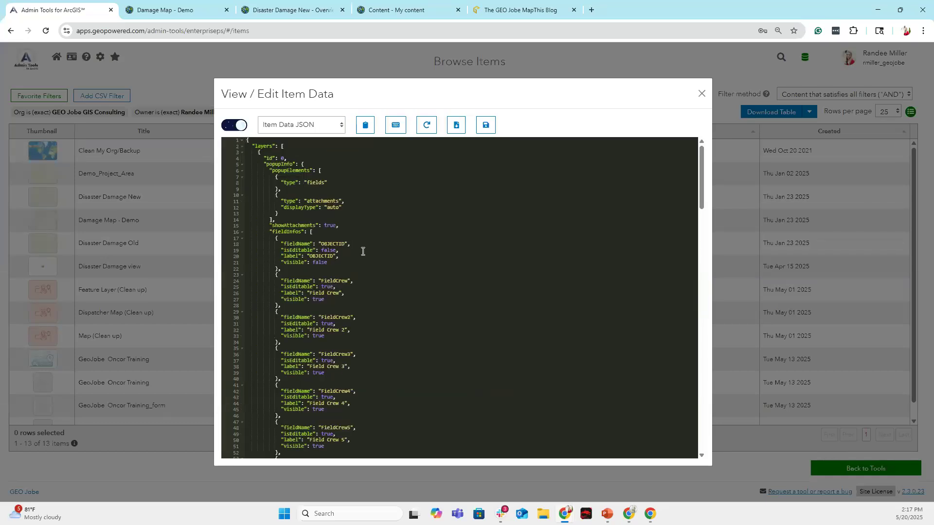
scroll(373, 255, "down", 4)
scroll(385, 251, "down", 2)
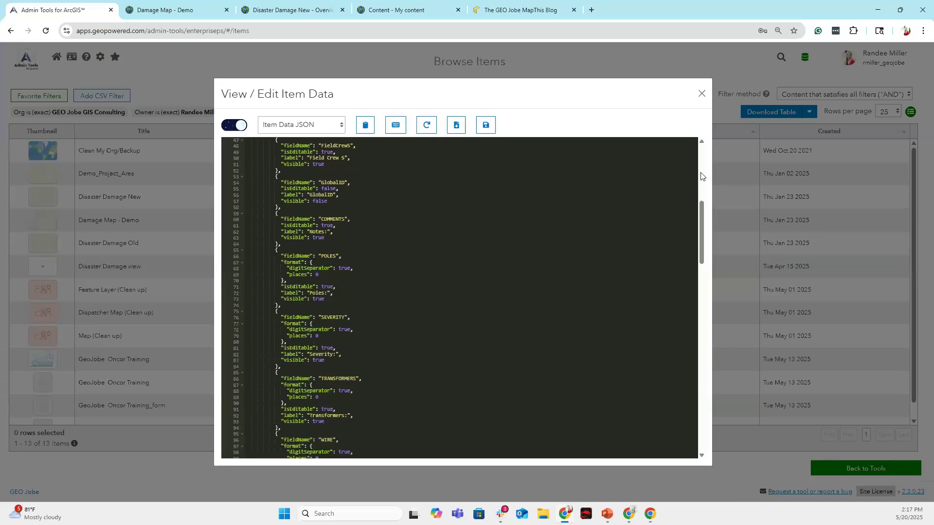
left_click(700, 92)
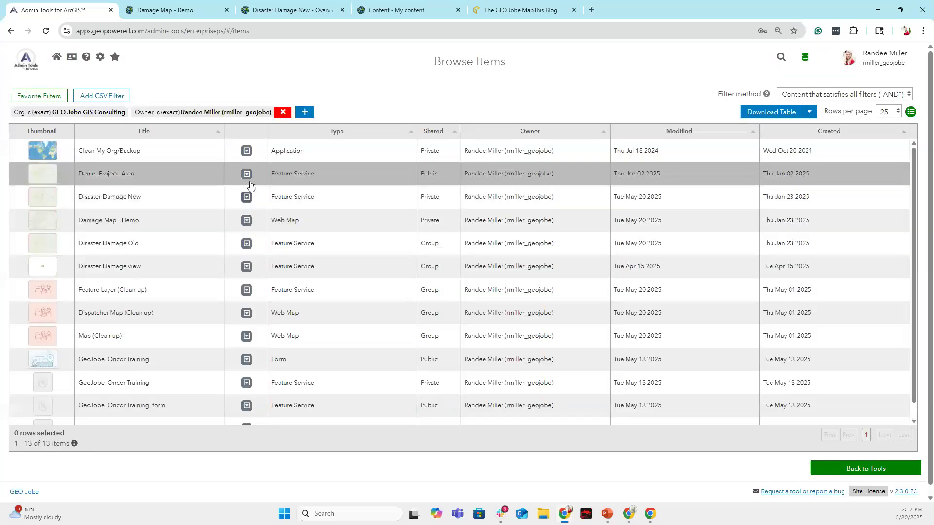
Generate a short URL for the Demo_Project_Area item.
left_click(246, 175)
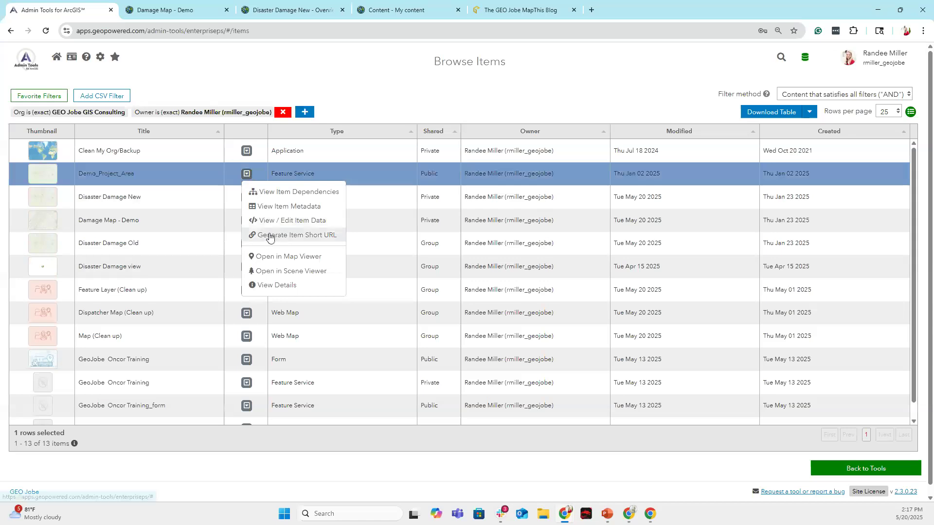
left_click(313, 237)
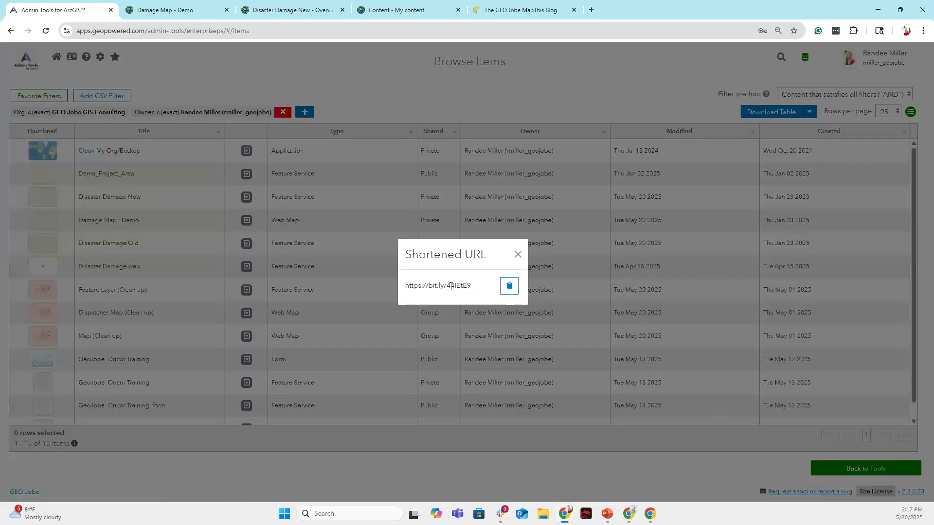
left_click(517, 254)
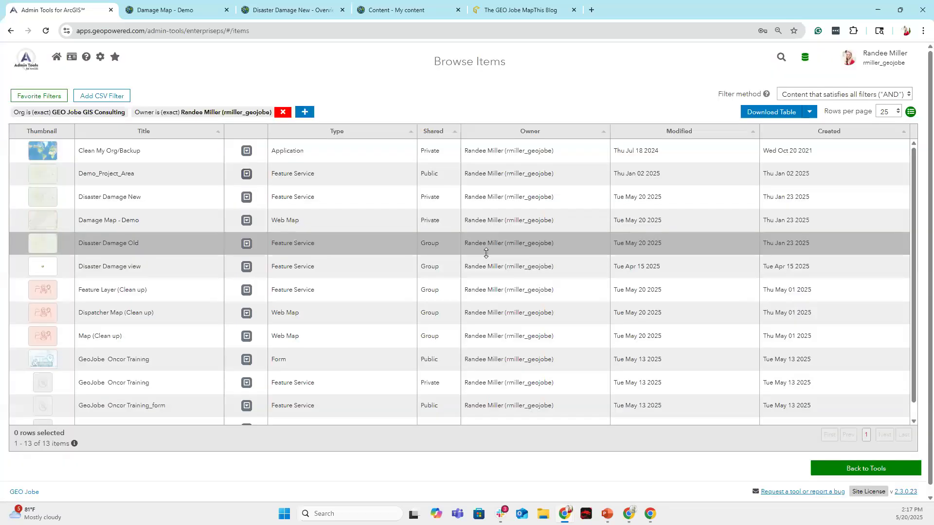
Open Disaster Damage New's details page, then return to the Admin Tools item table.
left_click(246, 197)
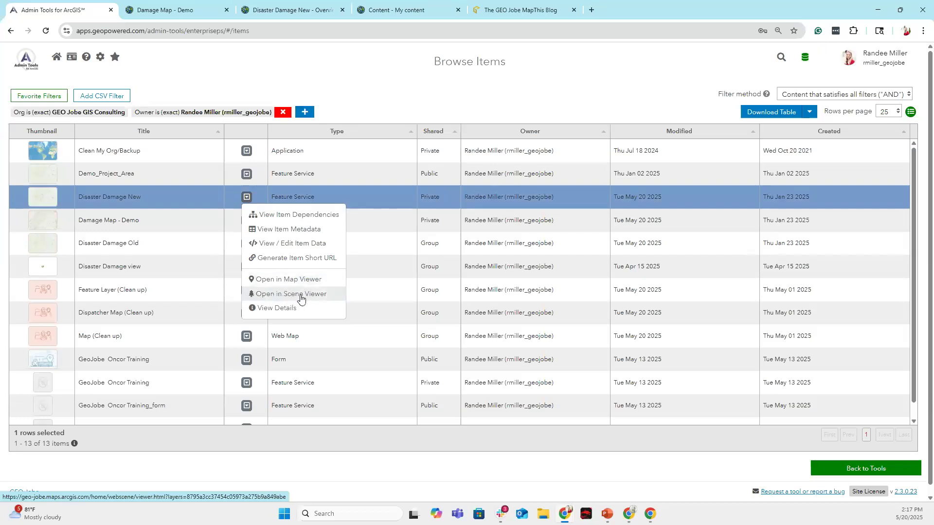
left_click(278, 309)
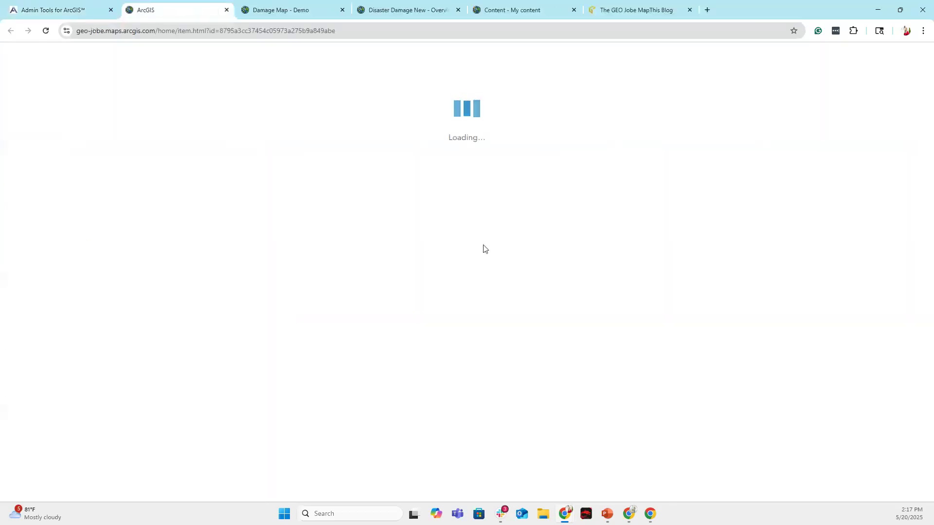
left_click(74, 12)
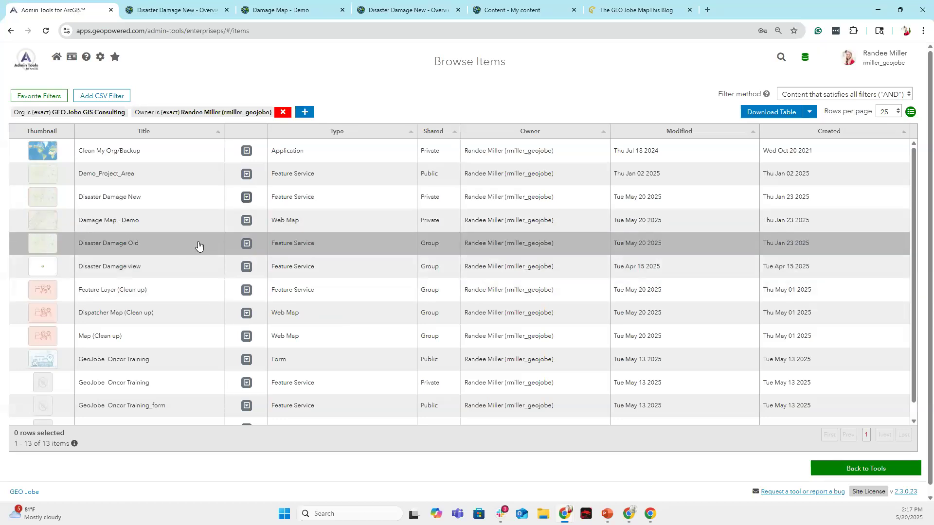
scroll(202, 247, "down", 1)
scroll(202, 247, "up", 1)
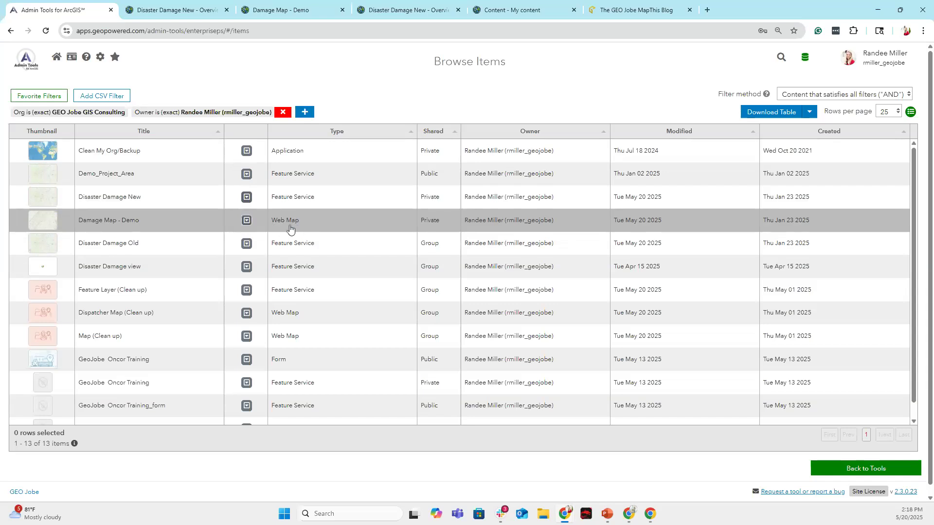
left_click(250, 222)
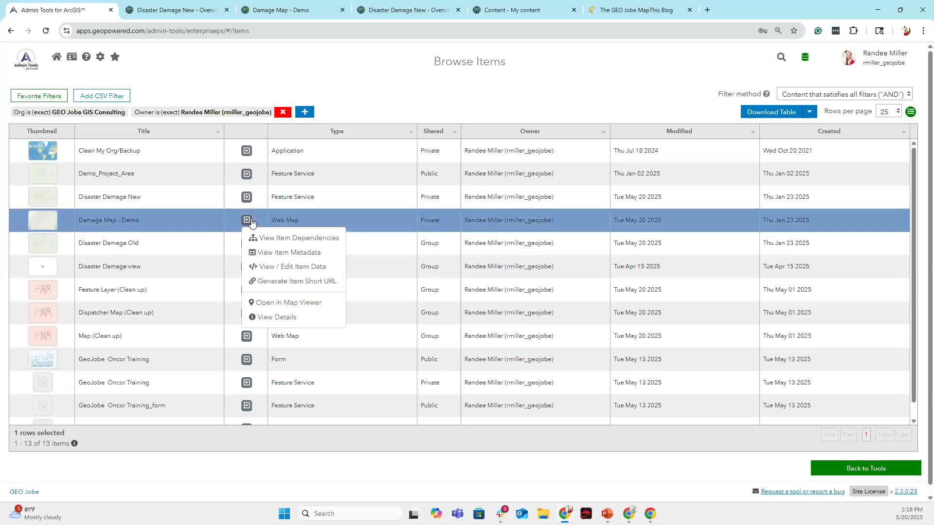
left_click(277, 239)
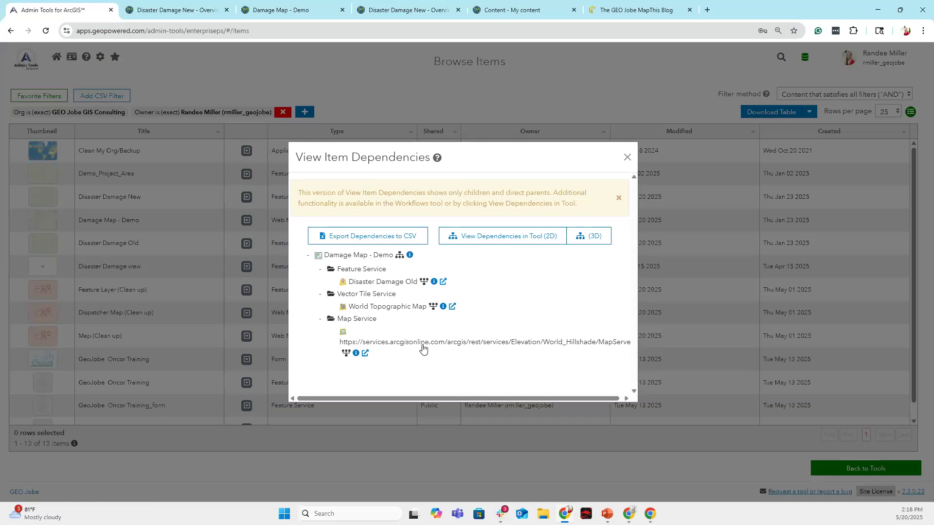
scroll(480, 346, "right", 1)
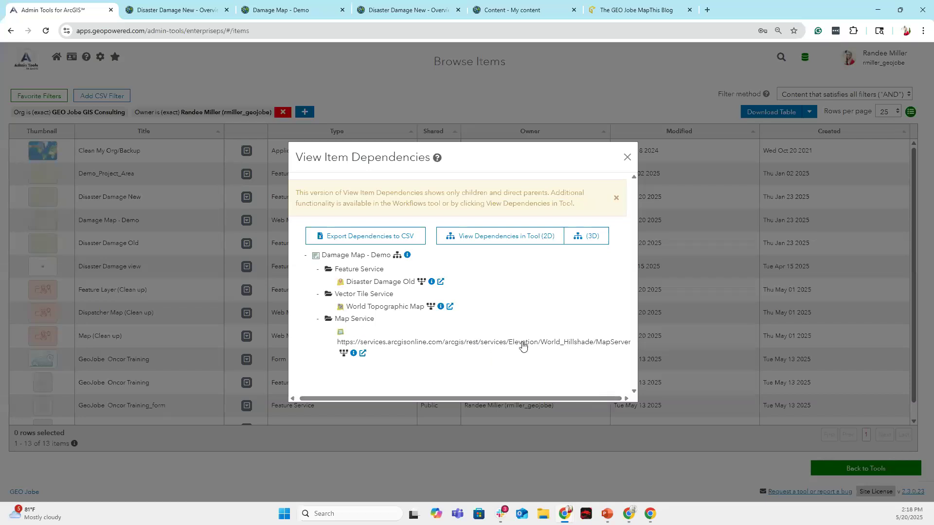
left_click(626, 159)
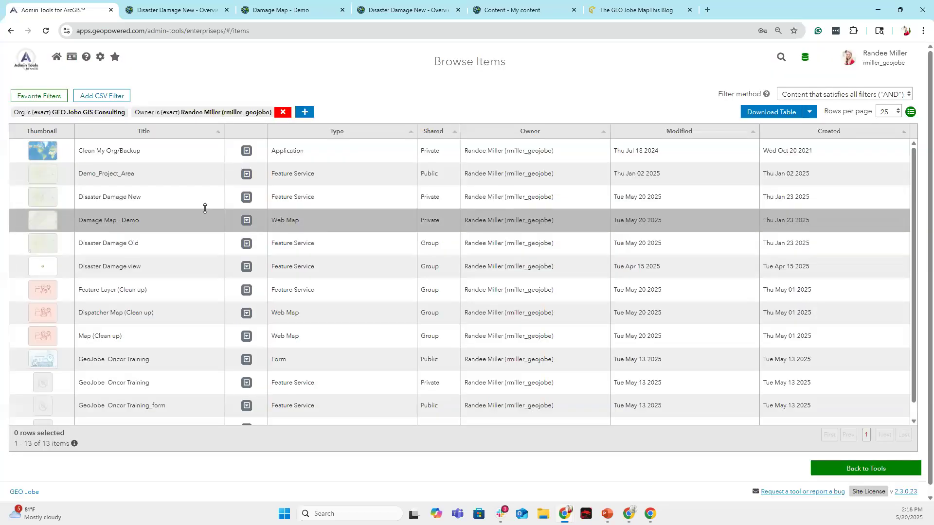
left_click(26, 61)
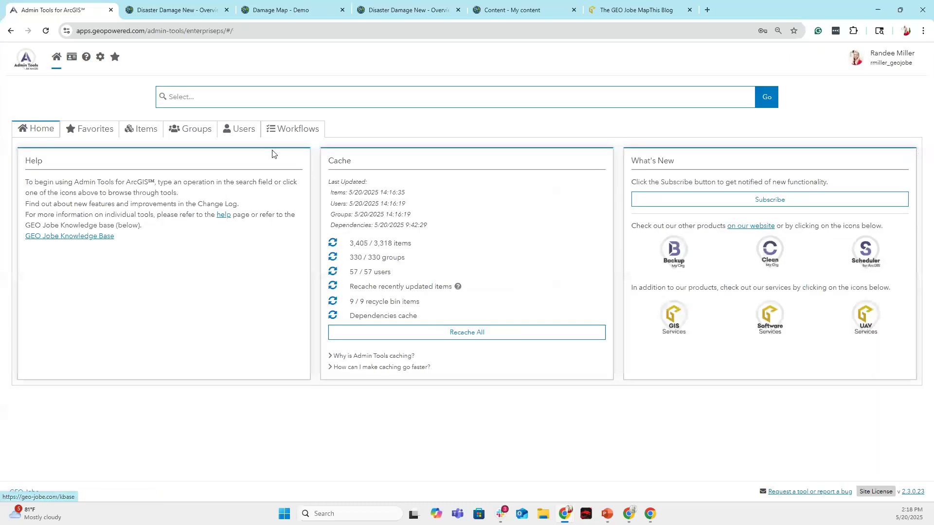
left_click(306, 130)
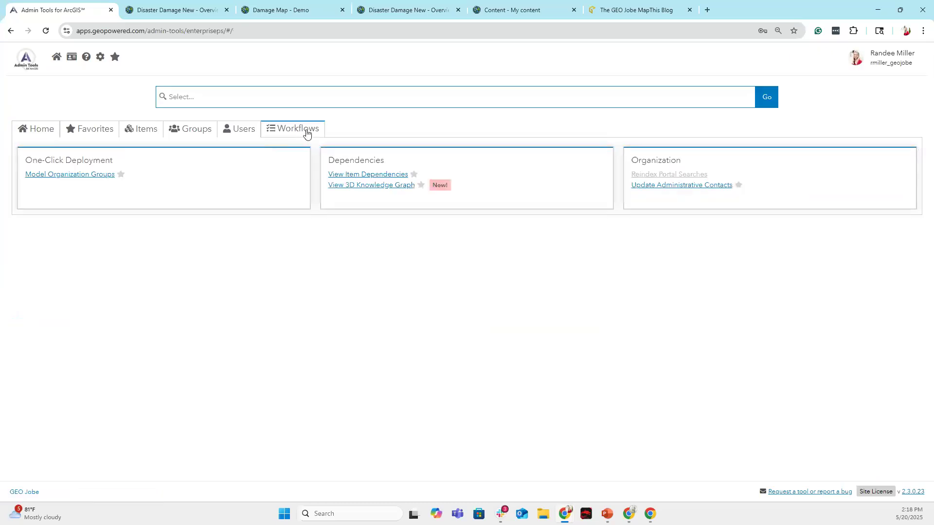
left_click(364, 176)
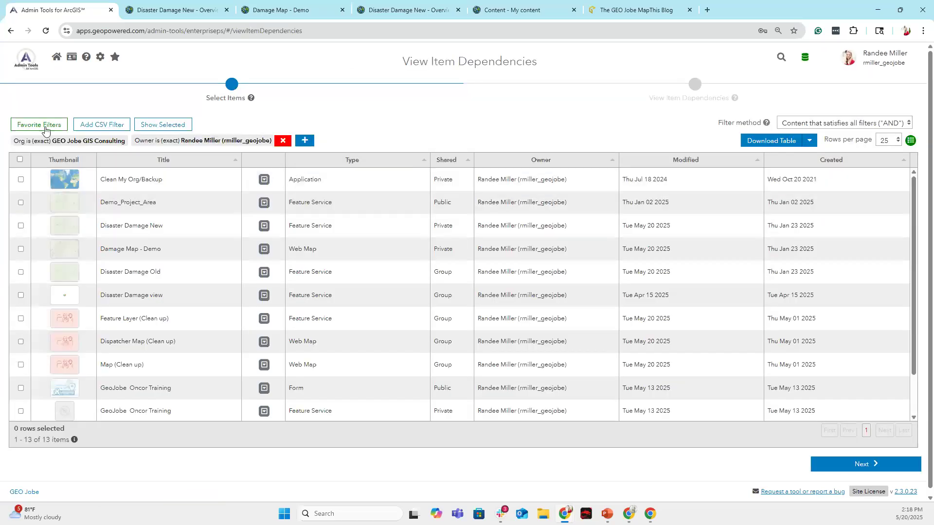
left_click(20, 159)
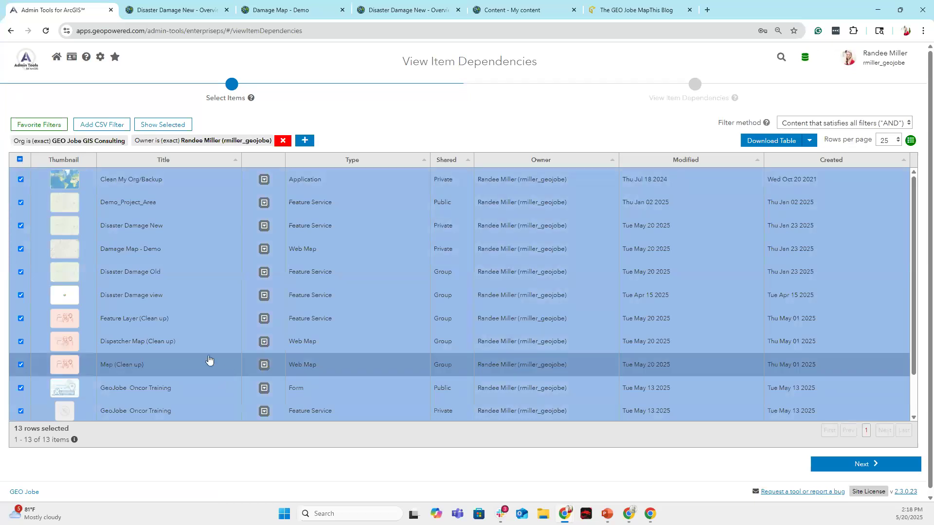
left_click(871, 464)
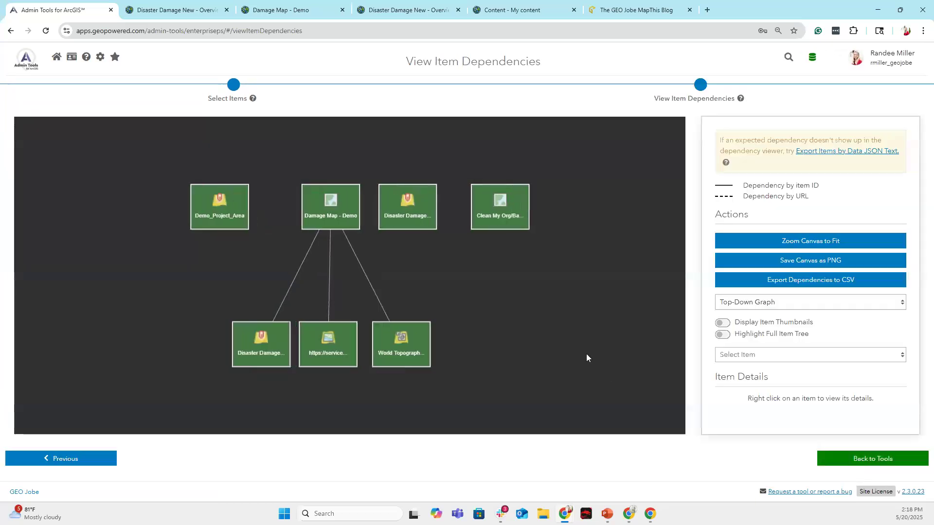
mouse_move(506, 216)
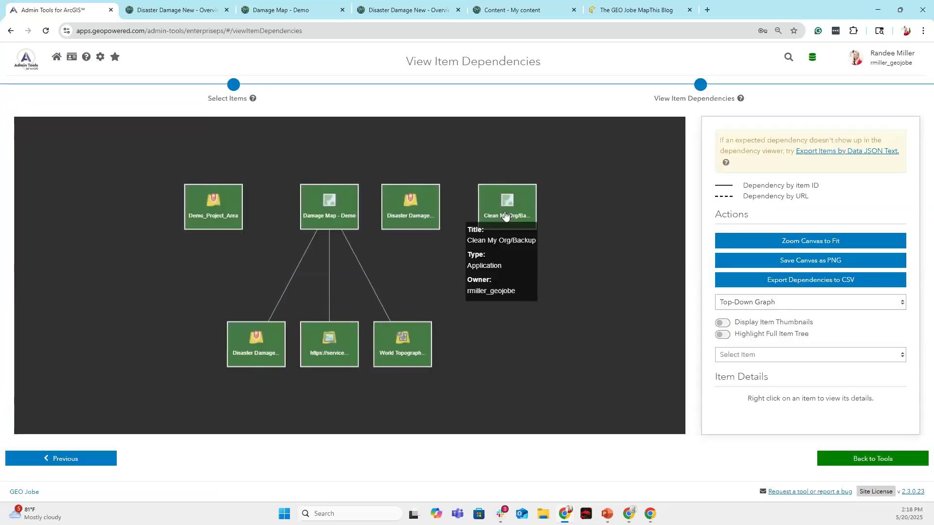
mouse_move(208, 204)
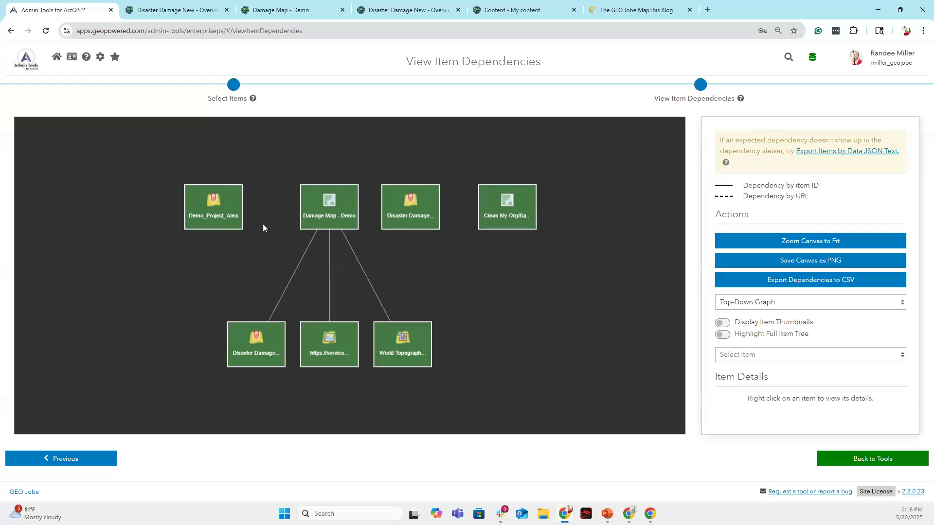
mouse_move(334, 204)
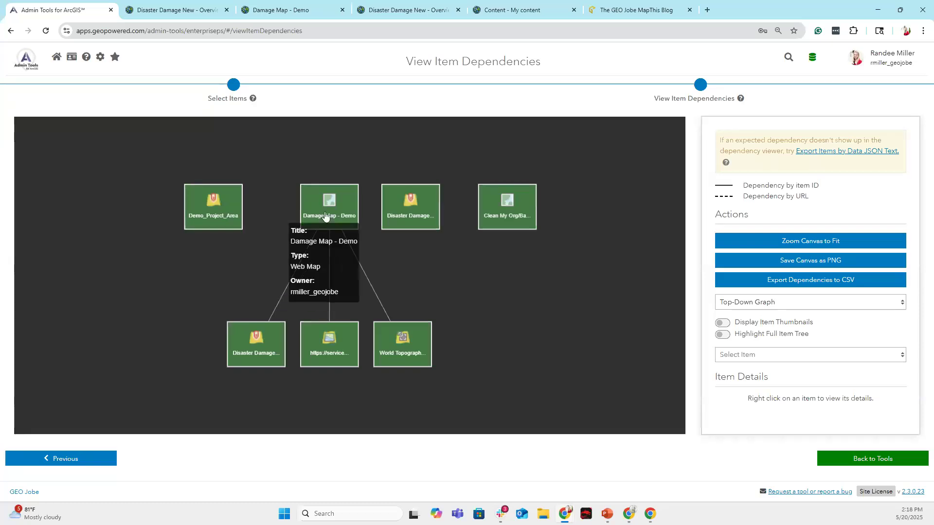
mouse_move(263, 345)
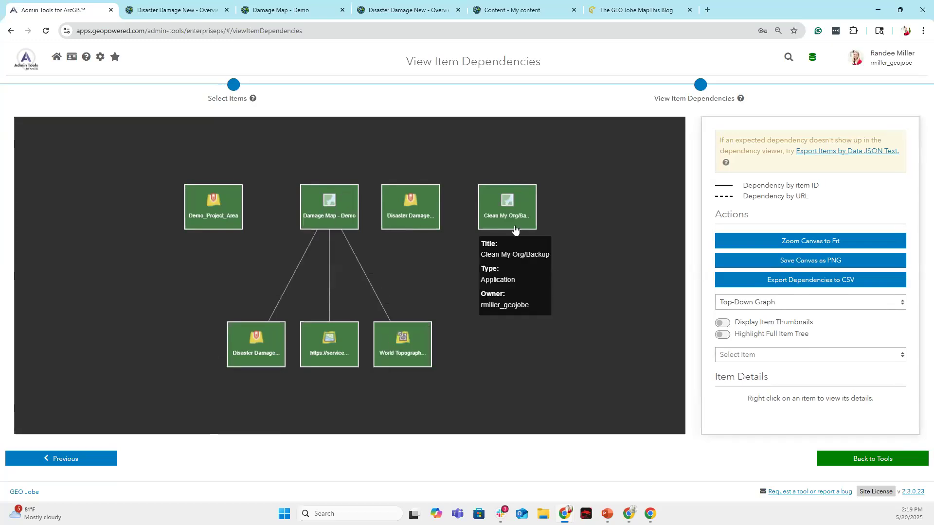
mouse_move(418, 214)
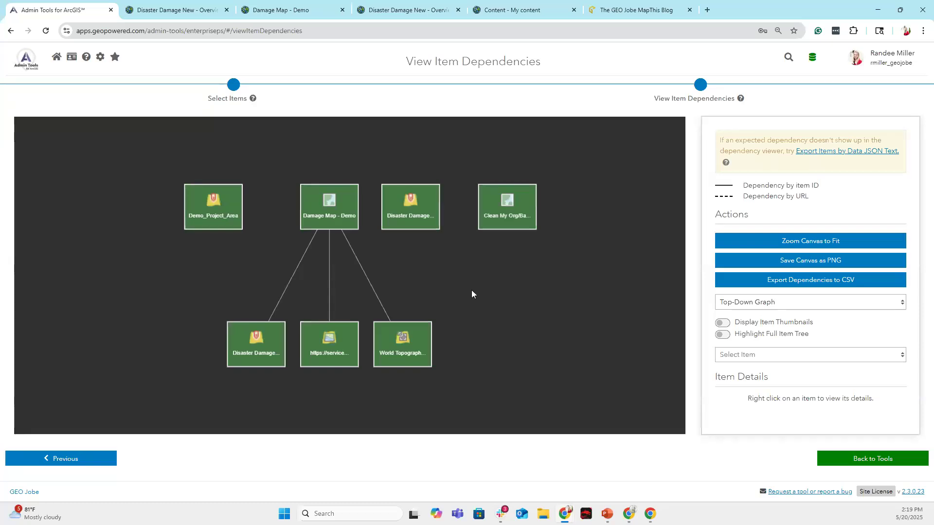
Go back to the Items tools page and highlight the Update Web Maps and Layers section.
left_click(26, 59)
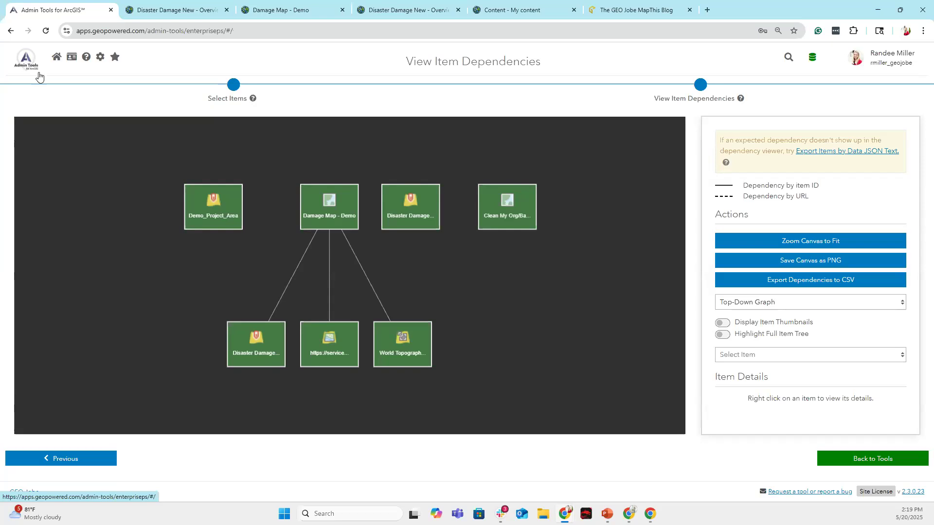
left_click(146, 137)
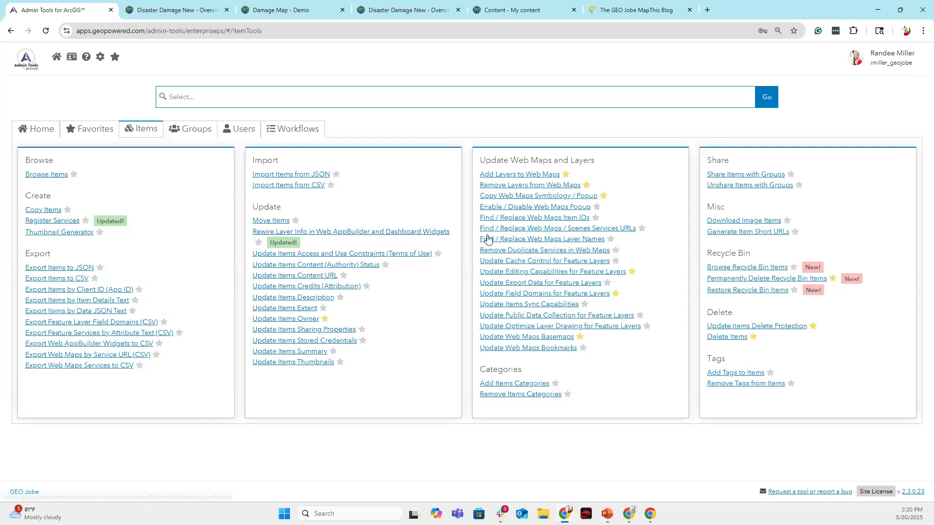
left_click_drag(601, 161, 476, 164)
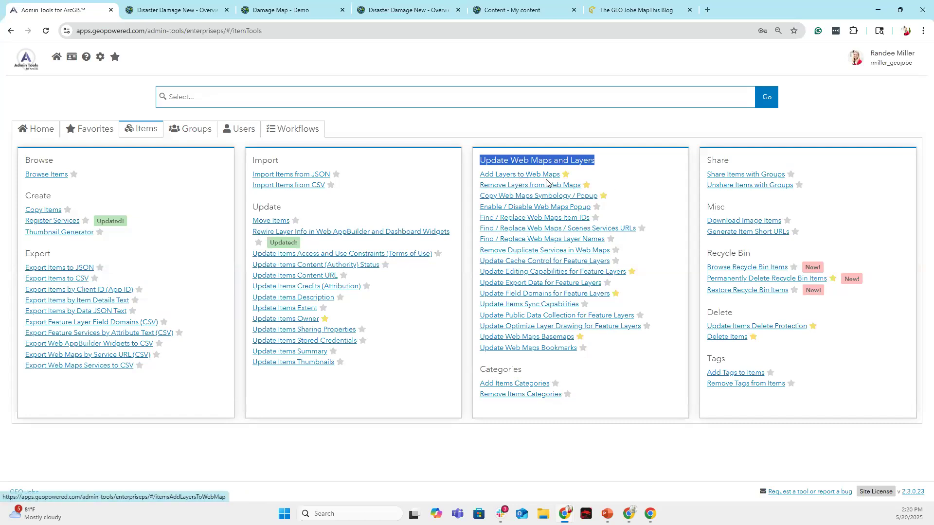
In Add Layers to Web Maps, choose Disaster Damage New as the service and its layers.
left_click(592, 175)
left_click(486, 174)
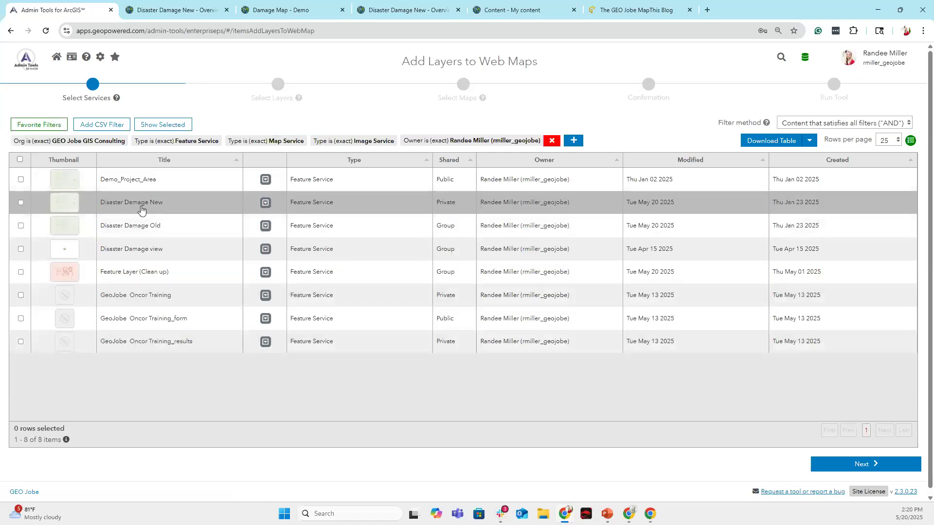
left_click(20, 202)
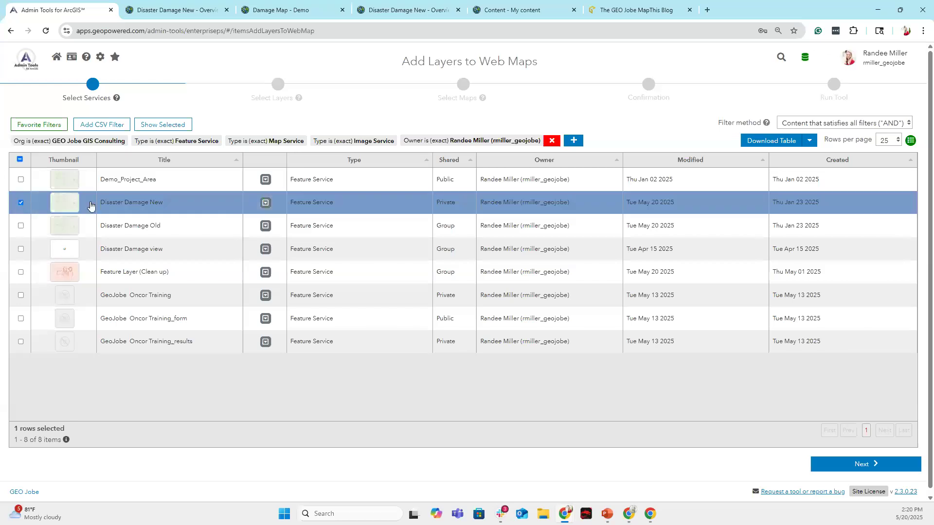
left_click(298, 10)
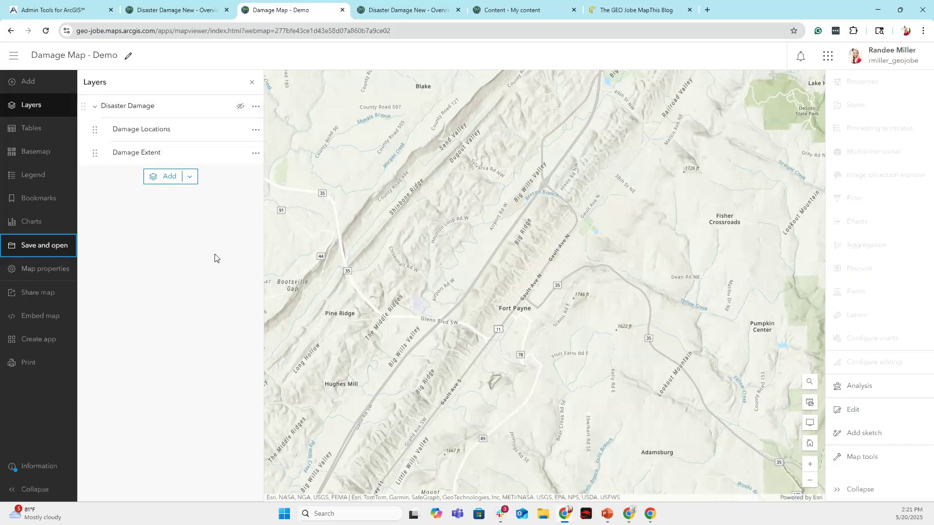
left_click(52, 10)
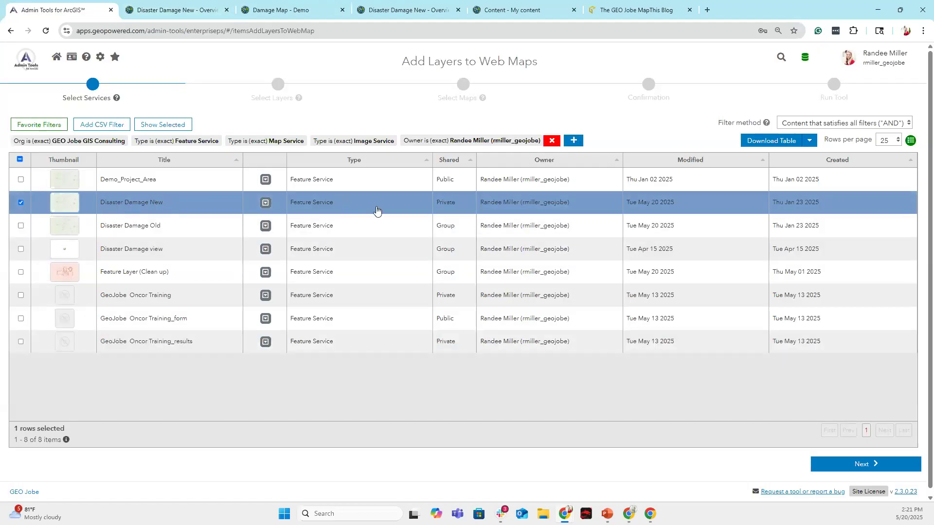
left_click(863, 465)
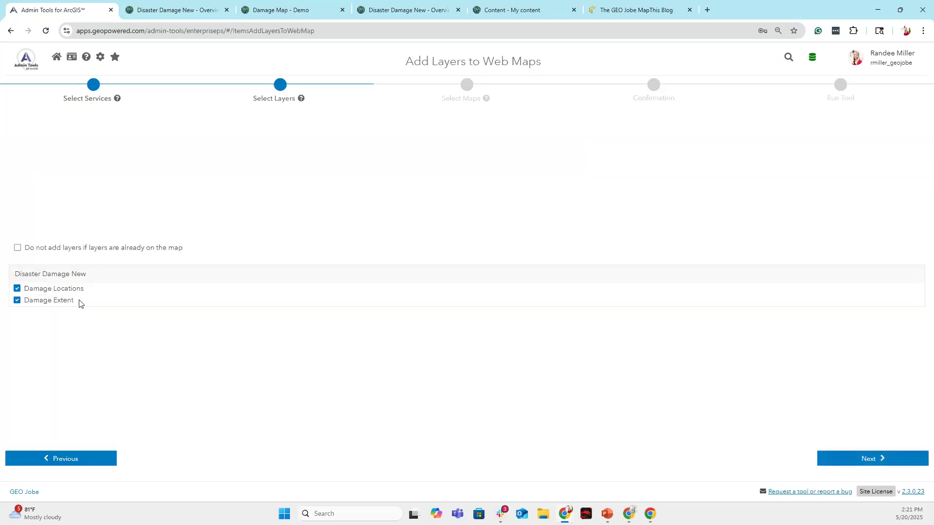
left_click(846, 459)
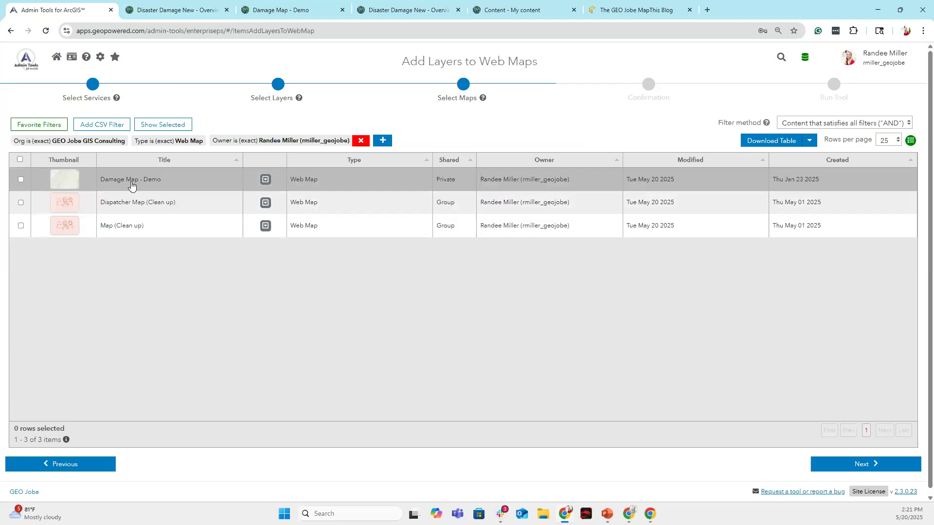
Pick Damage Map - Demo as the target map, run the tool, and view the map.
left_click(20, 181)
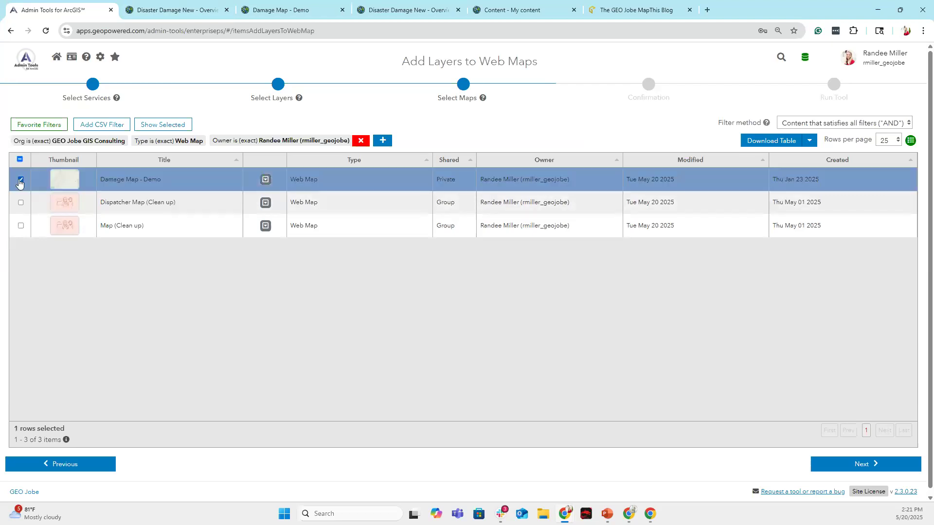
left_click(296, 13)
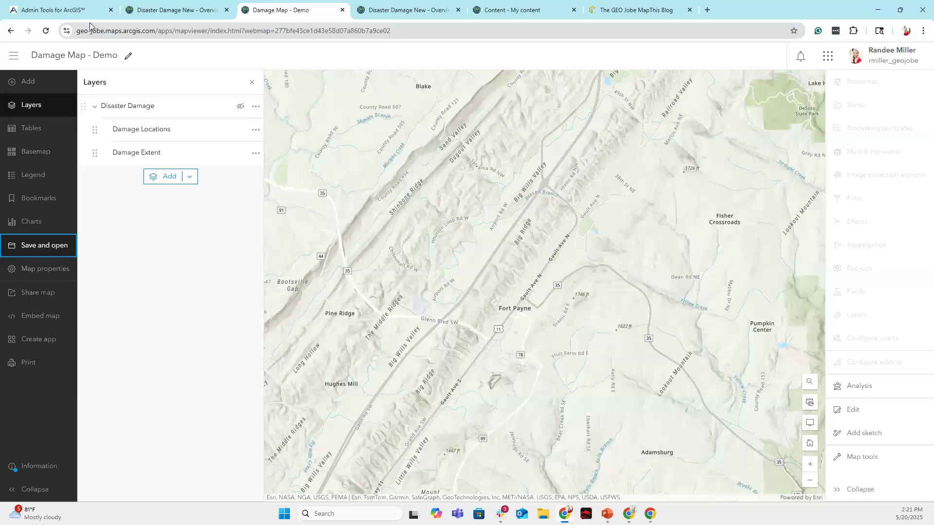
left_click(71, 14)
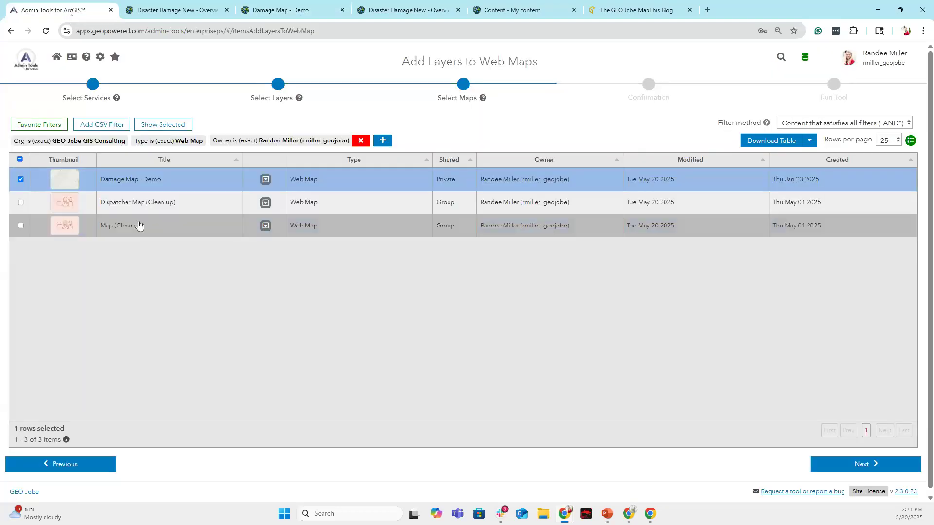
left_click(879, 466)
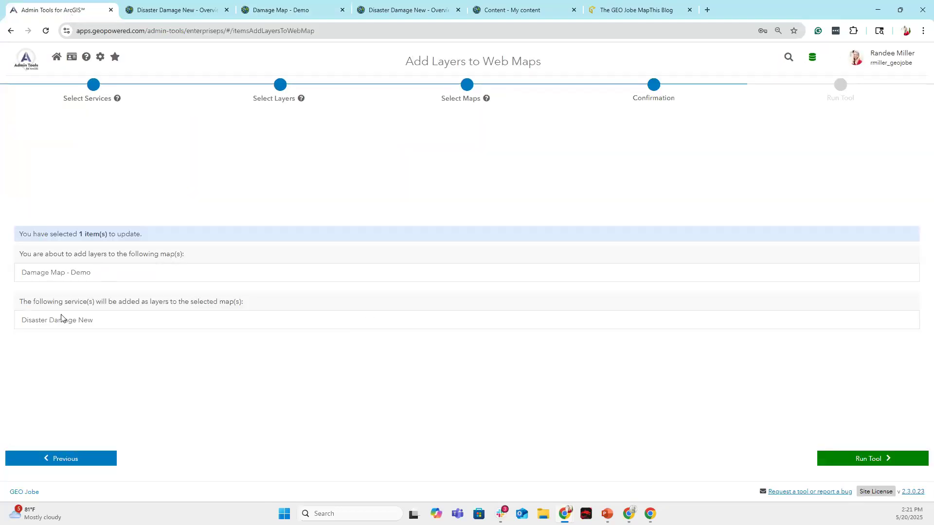
left_click(840, 459)
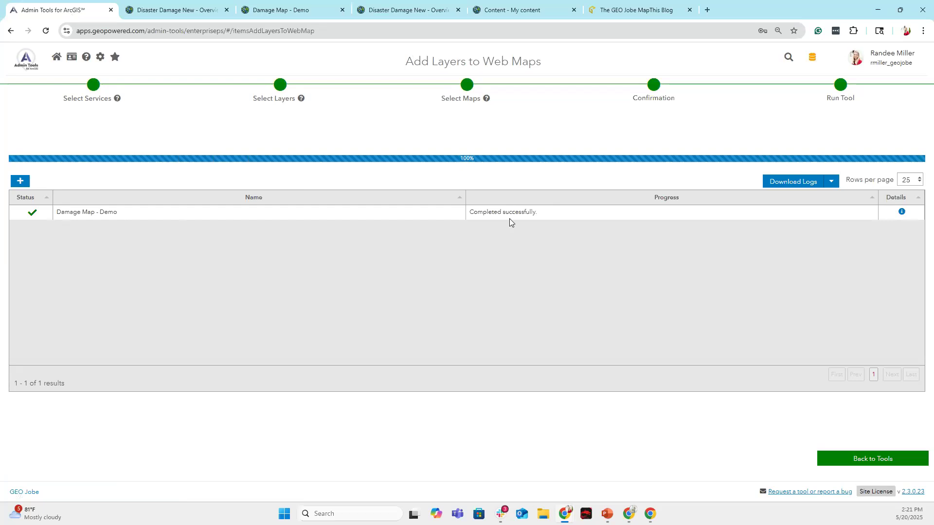
left_click(298, 8)
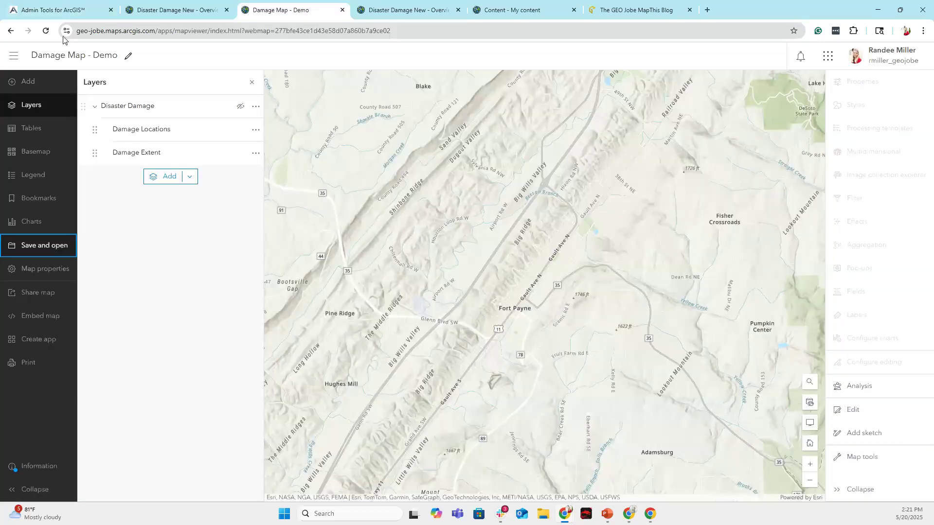
Reload Damage Map - Demo to pick up the newly added layers.
left_click(46, 31)
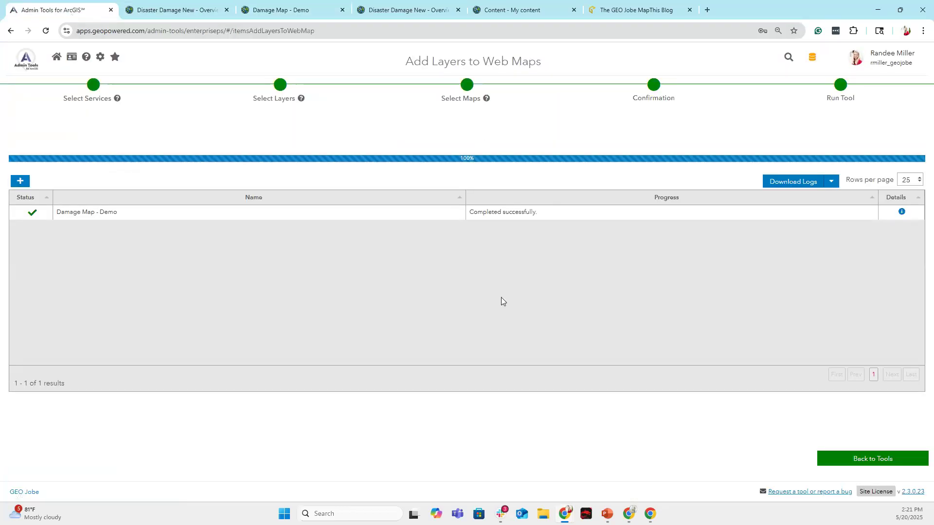
Open the Copy Web Maps Symbology / Popup tool, then view the updated Damage Map - Demo.
left_click(851, 460)
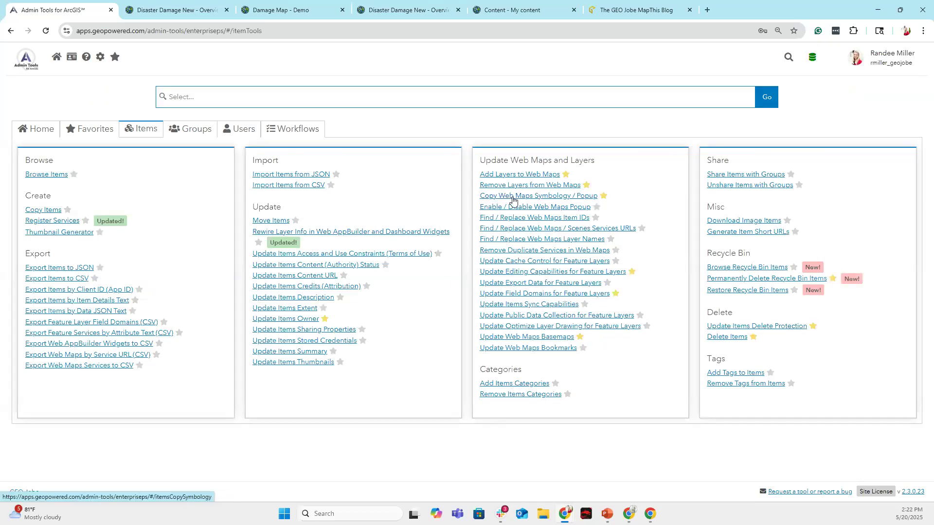
left_click(557, 196)
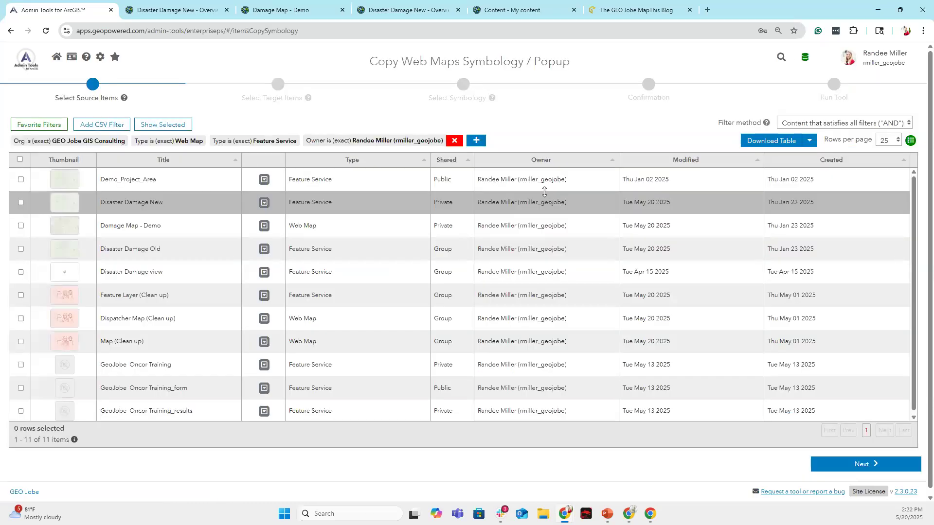
left_click(271, 10)
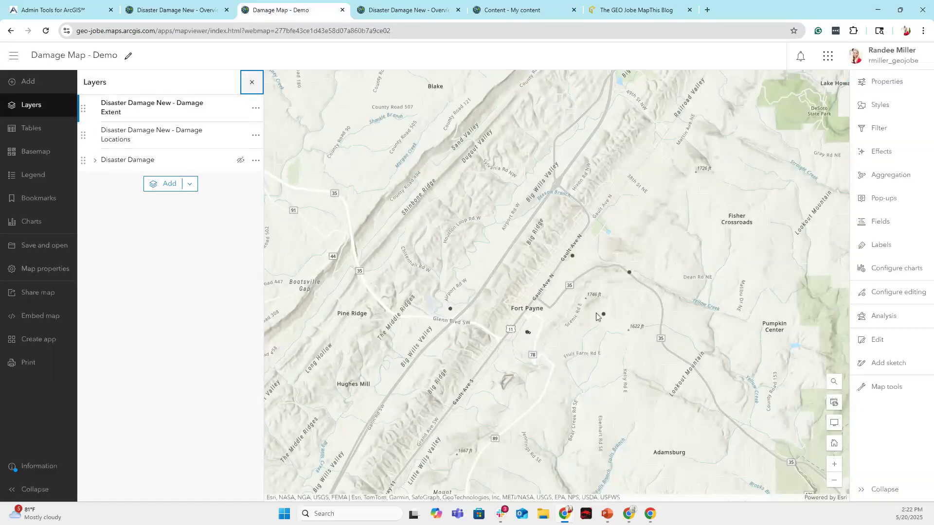
Compare the new and original Damage Locations layers and inspect the Medium and Low damage points.
left_click(173, 141)
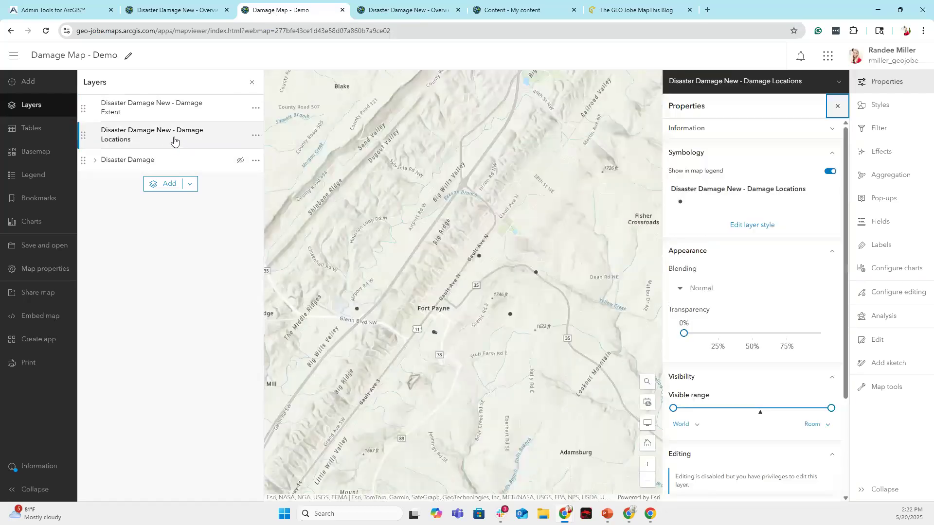
left_click(96, 162)
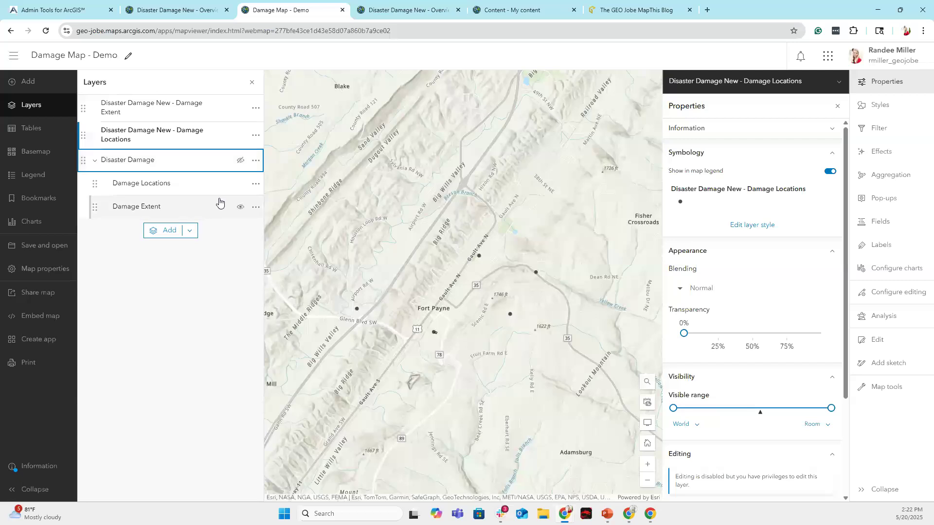
left_click(187, 184)
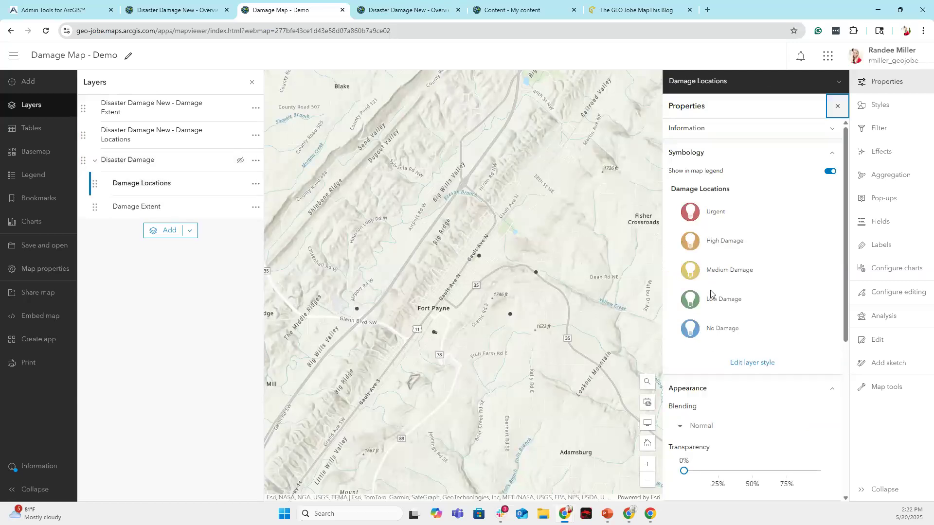
left_click(240, 160)
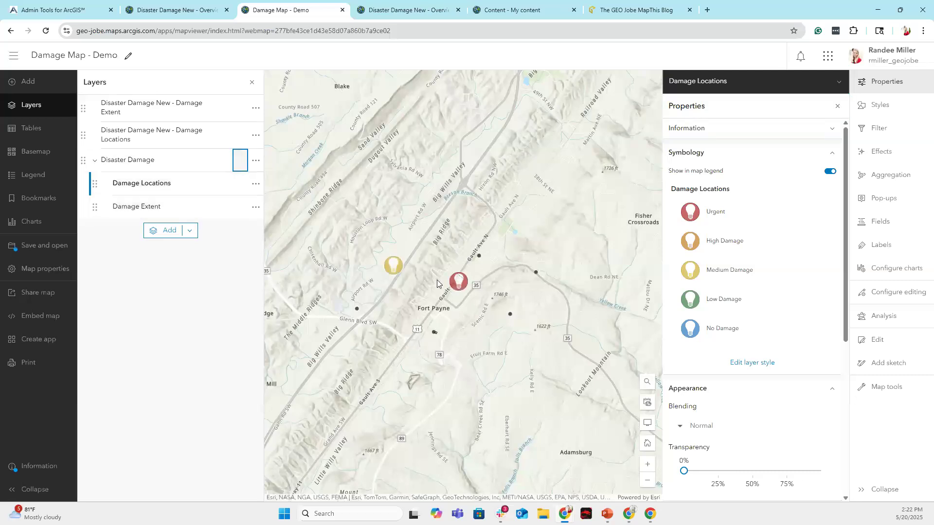
left_click(397, 272)
left_click(396, 265)
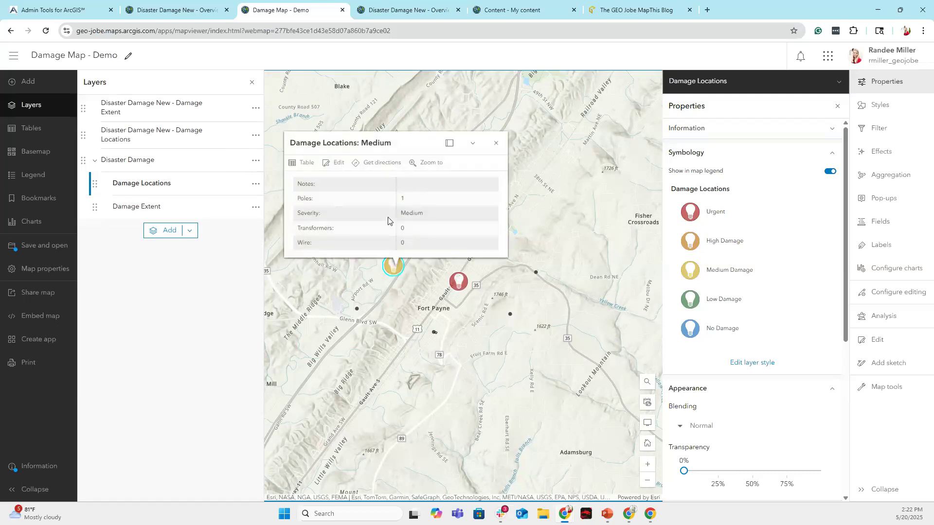
left_click(496, 142)
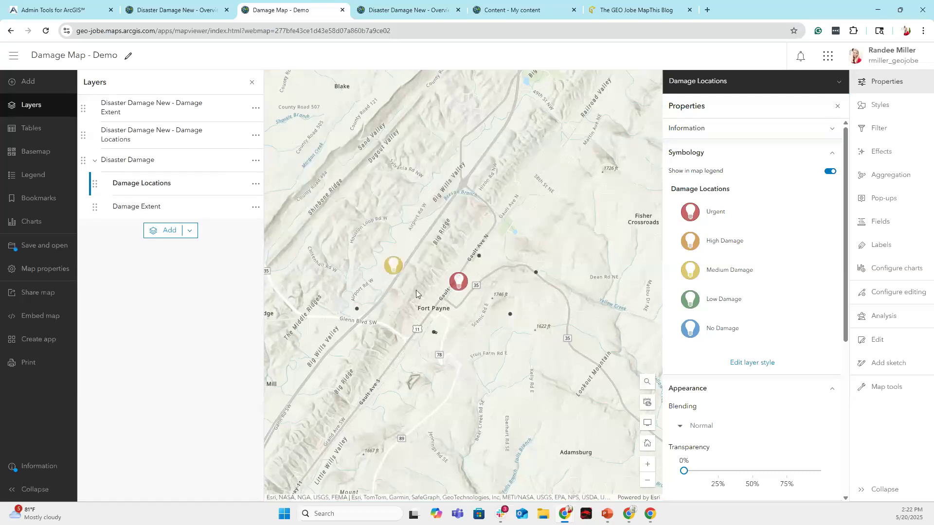
left_click(358, 308)
scroll(512, 237, "down", 2)
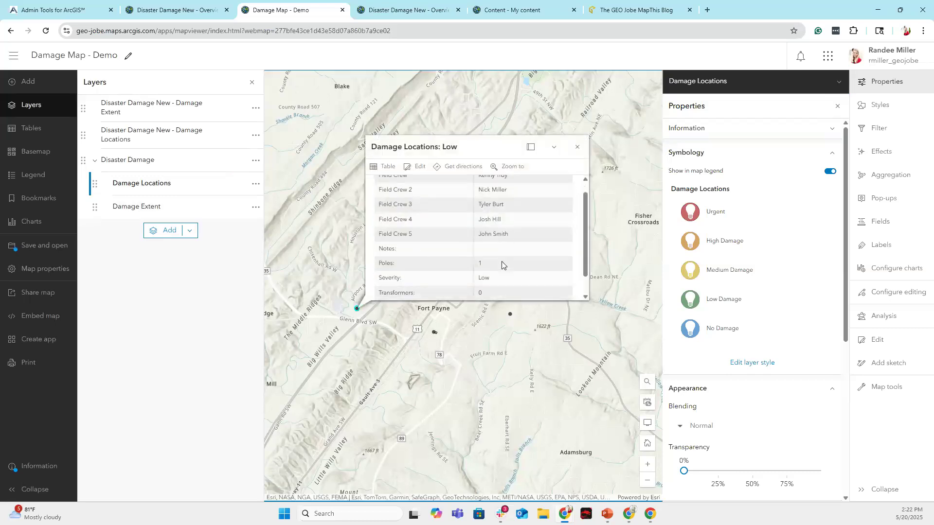
left_click(578, 148)
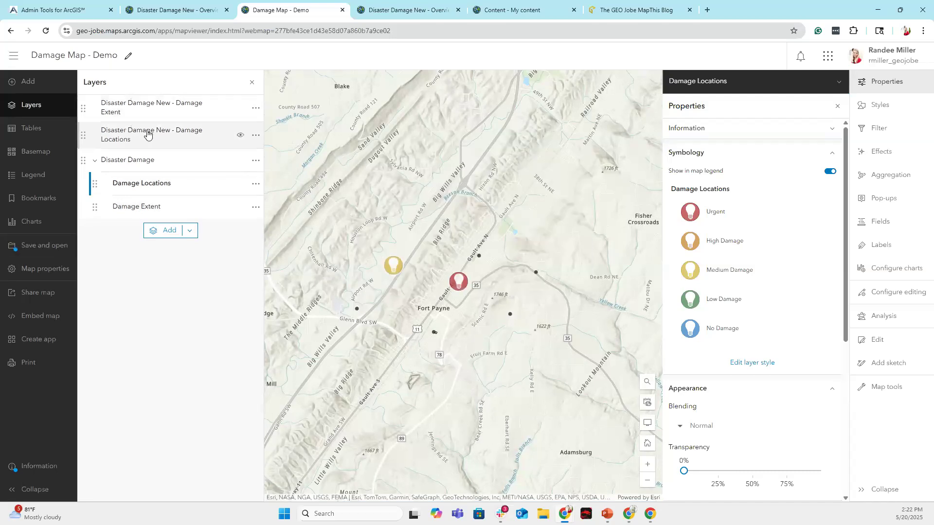
Save the Damage Map - Demo web map and close the layer properties panel.
left_click(53, 246)
left_click(105, 246)
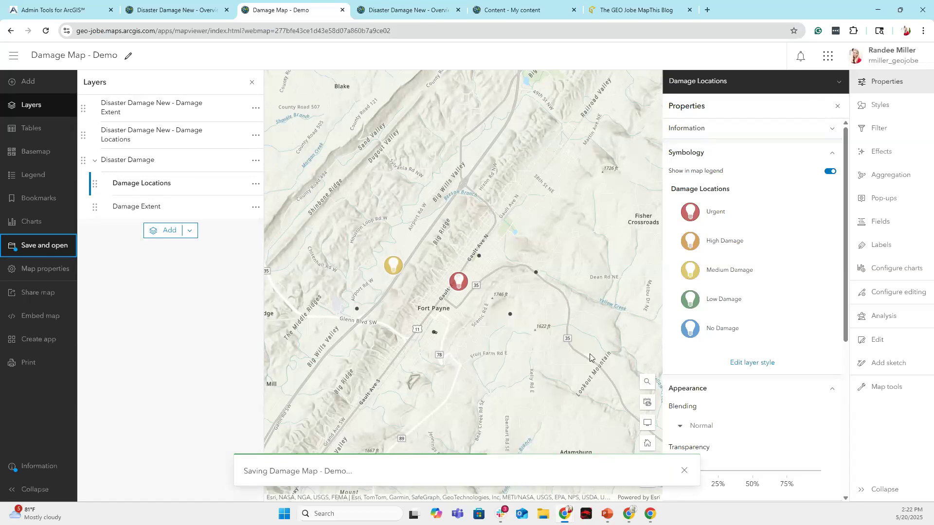
left_click(837, 109)
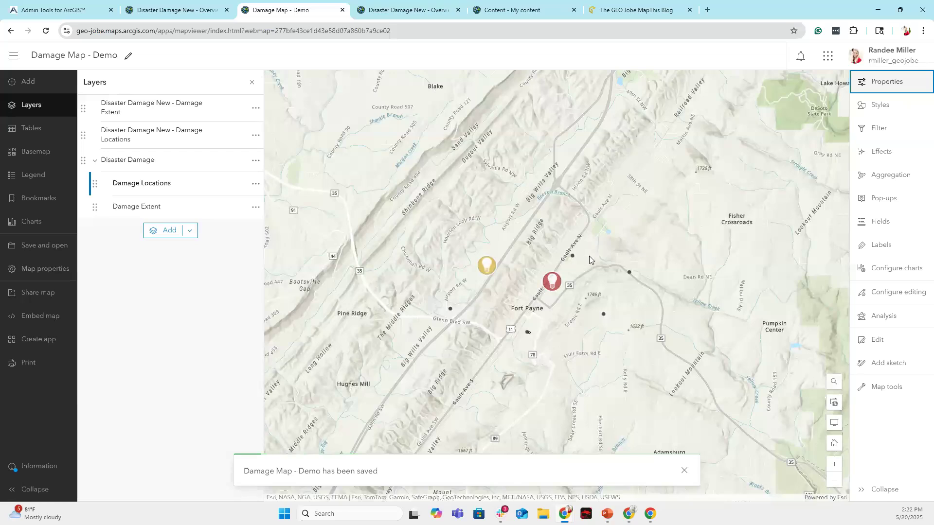
left_click(170, 12)
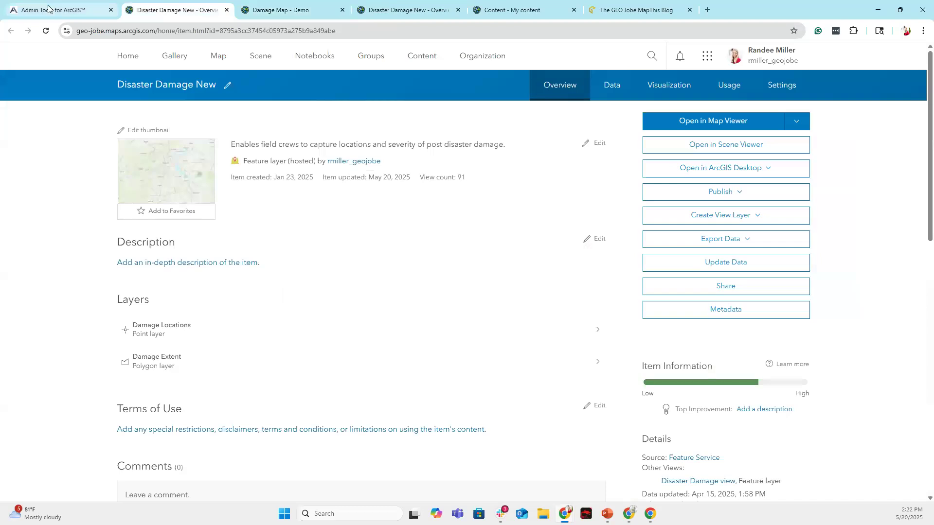
left_click(49, 8)
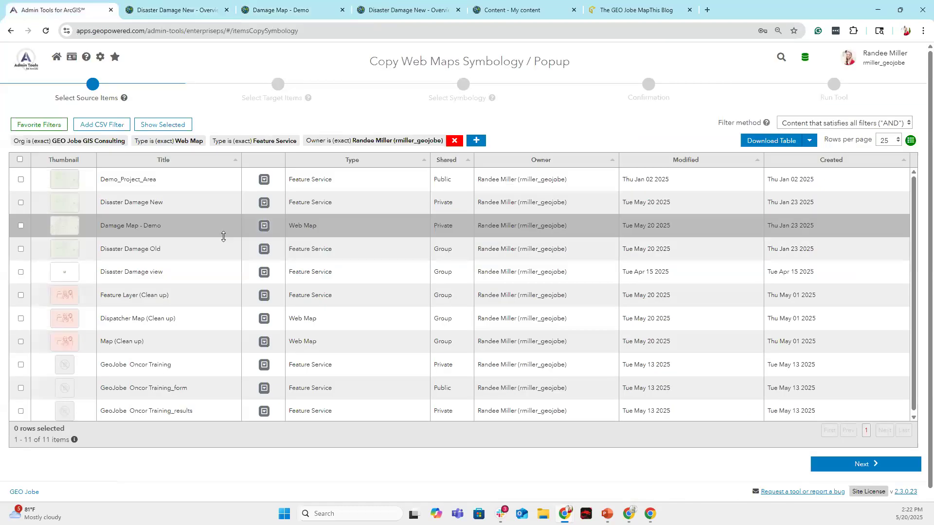
Choose Damage Map - Demo as both the source and the target map.
left_click(20, 225)
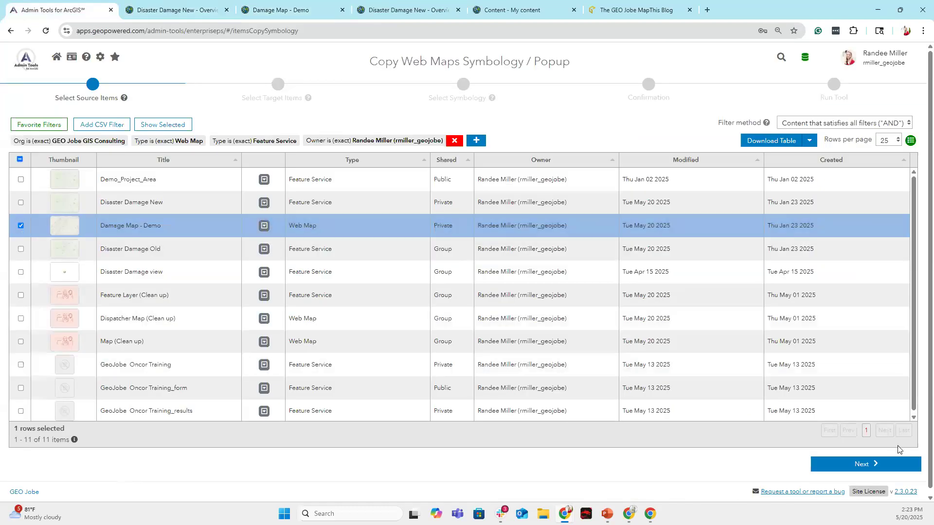
left_click(888, 463)
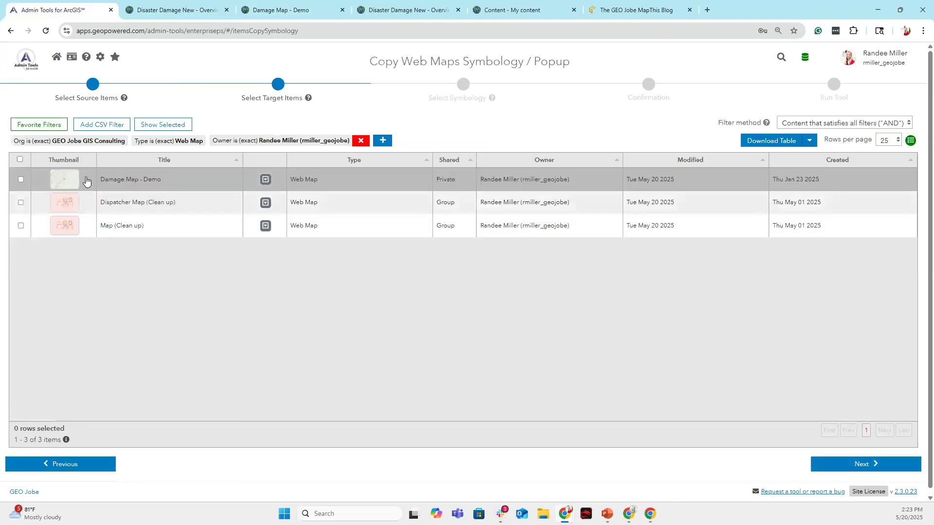
left_click(21, 179)
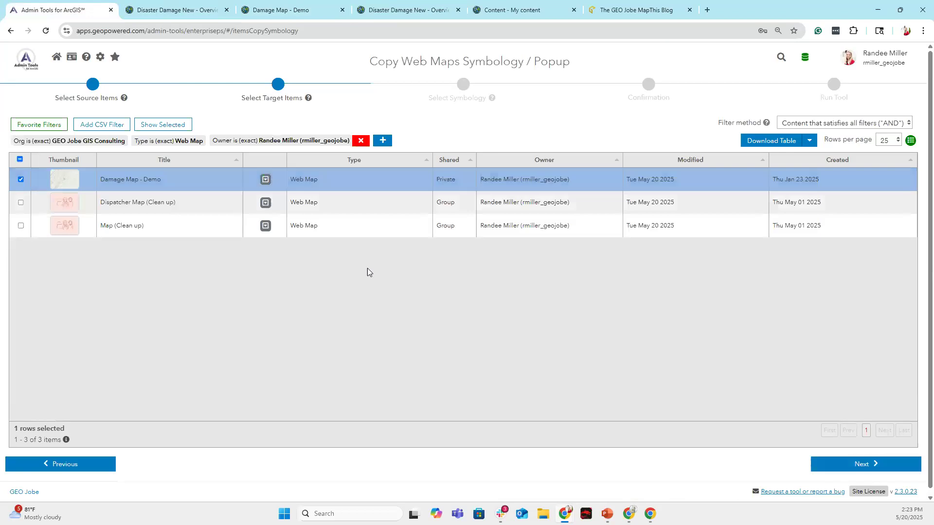
left_click(856, 464)
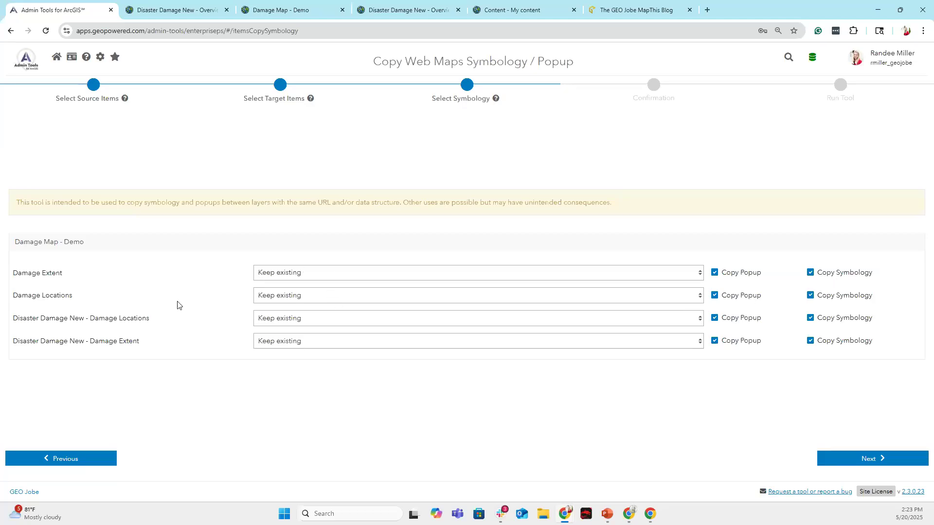
Map Damage Locations and Damage Extent styling onto the Disaster Damage New layers and run the copy.
left_click(420, 318)
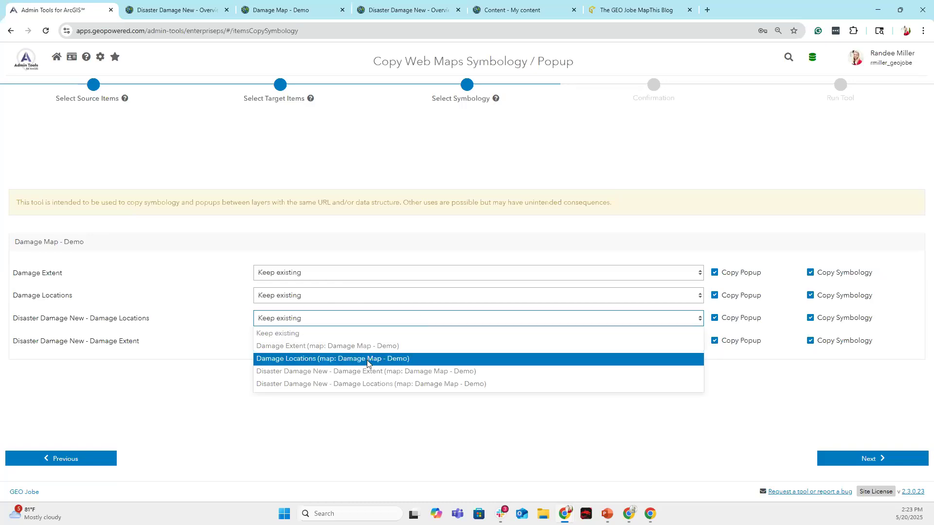
left_click(335, 360)
left_click(321, 337)
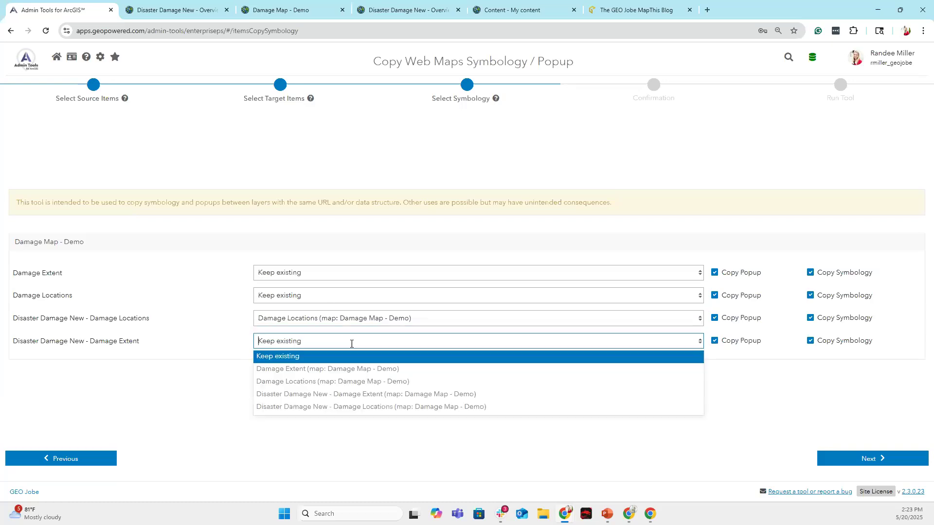
left_click(335, 369)
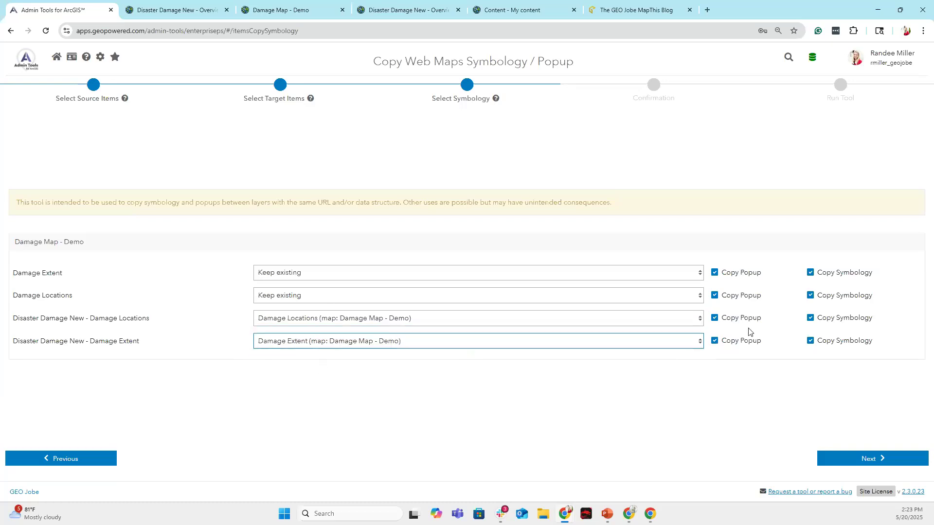
left_click(865, 457)
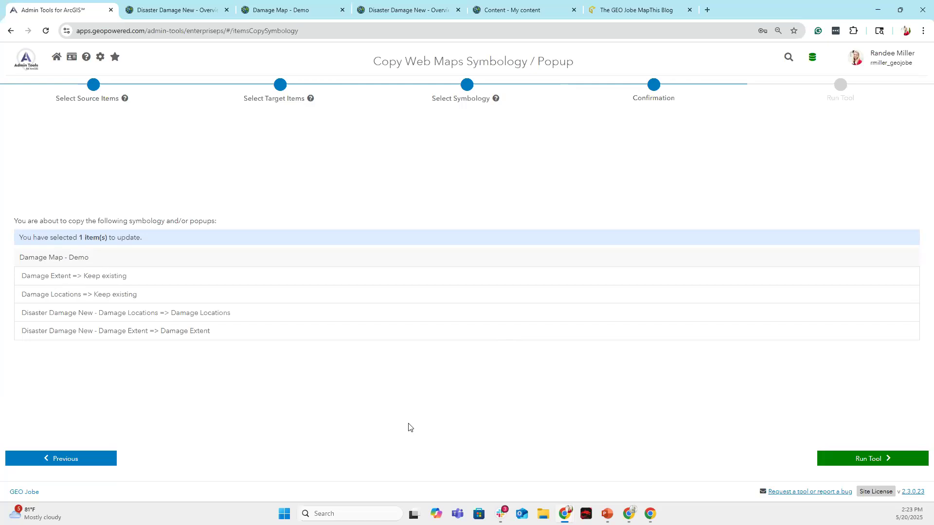
left_click(901, 459)
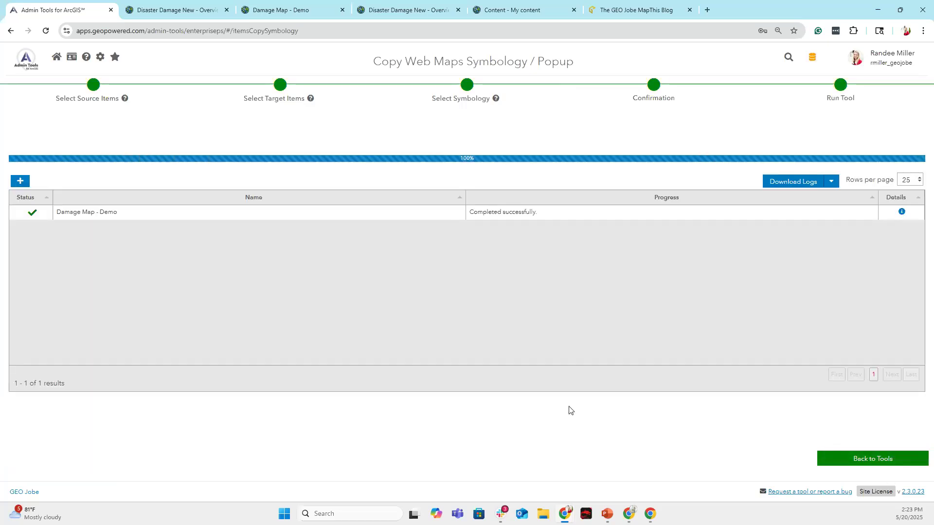
Hide the old Disaster Damage group layer in the Damage Map - Demo map.
left_click(860, 459)
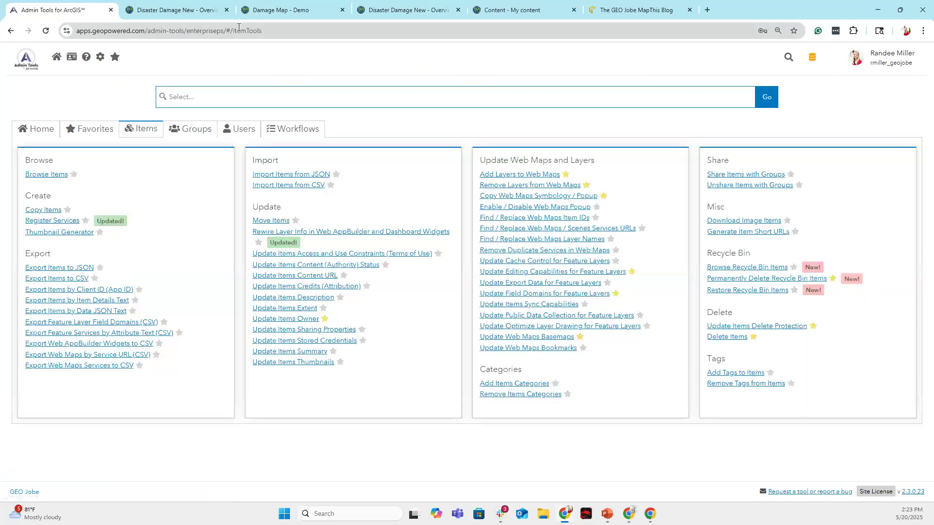
left_click(280, 15)
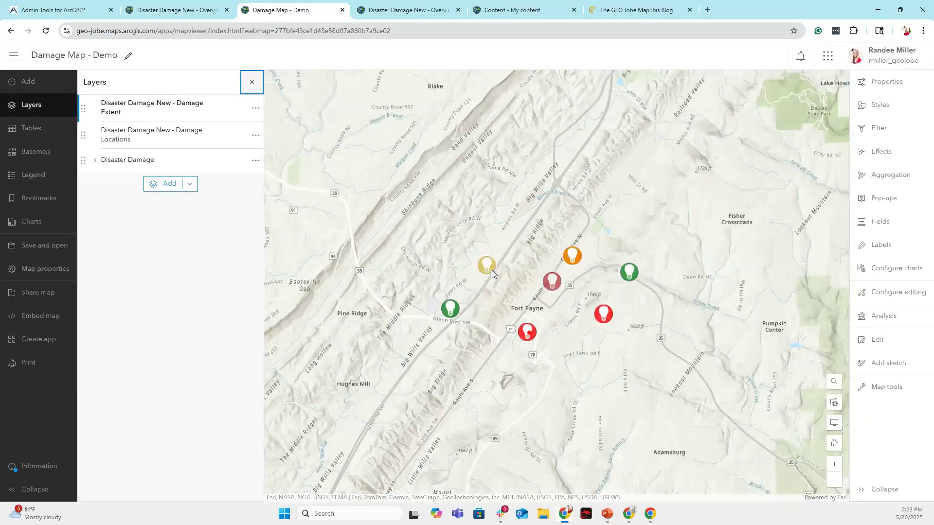
left_click(240, 161)
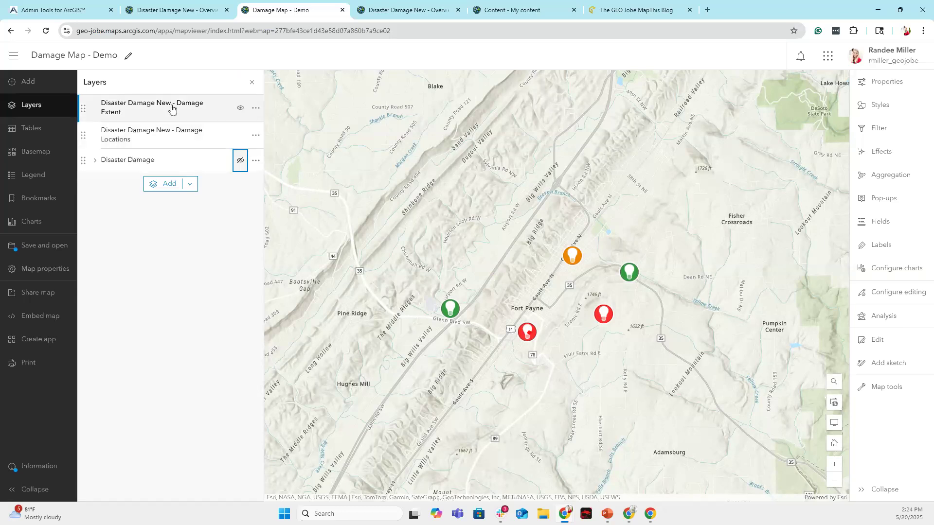
Expand the Disaster Damage group to check the Disaster Damage New - Damage Locations layer properties.
left_click(93, 159)
left_click(156, 184)
left_click(154, 138)
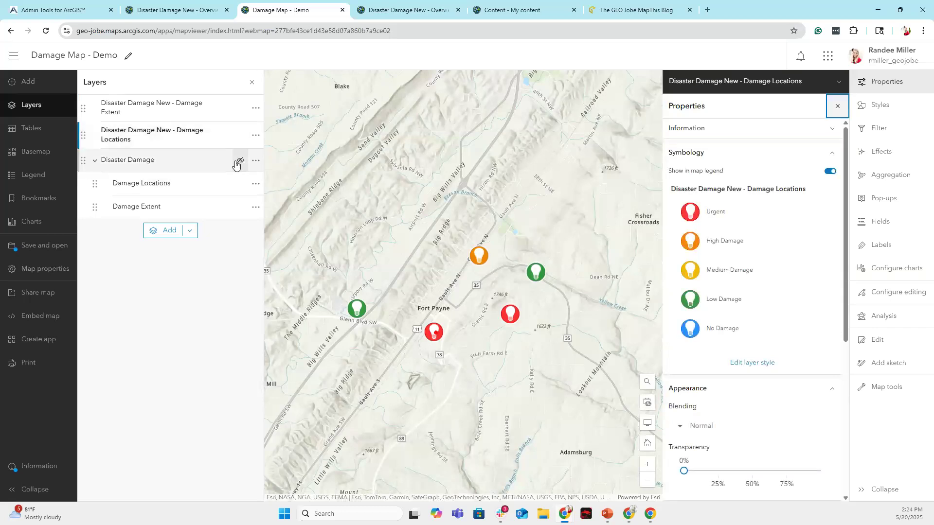
left_click(95, 160)
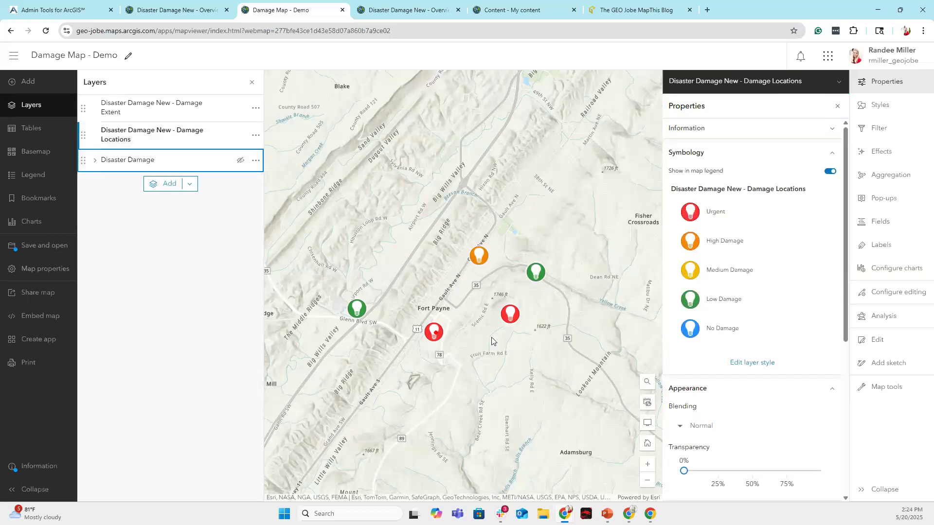
Inspect the orange High Damage point's attributes, then return to the Admin Tools item tools.
left_click(478, 257)
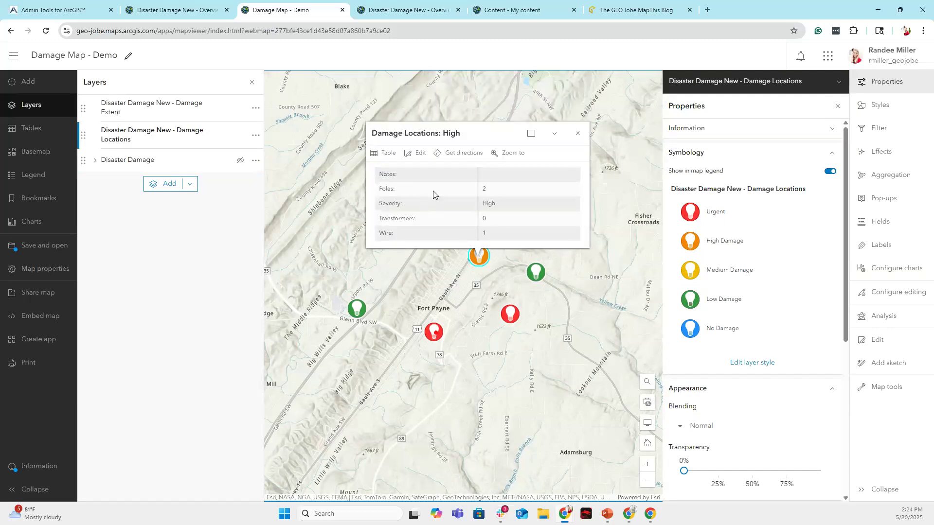
left_click(579, 134)
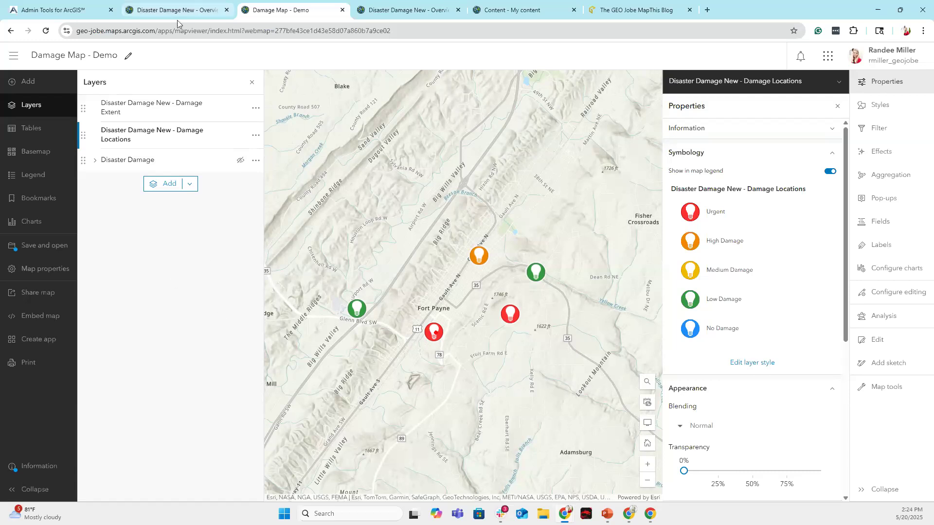
left_click(56, 10)
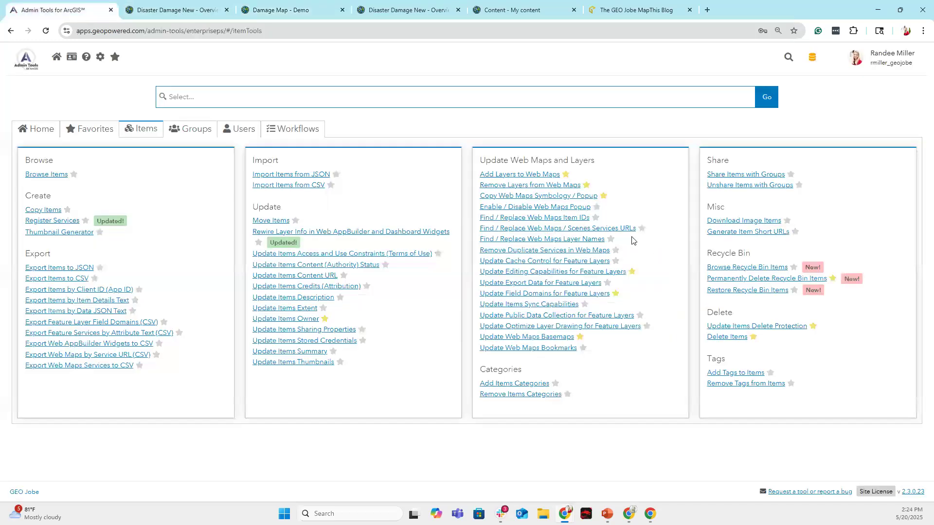
left_click(278, 13)
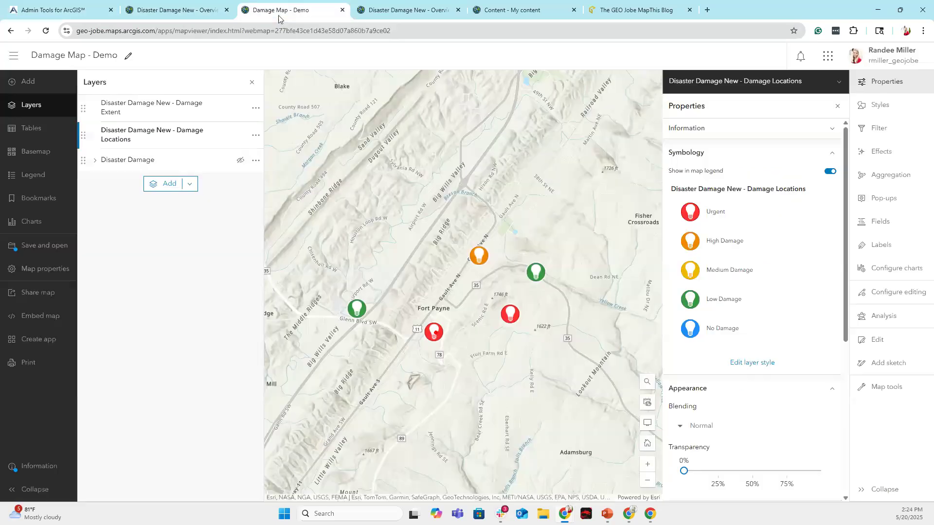
left_click(94, 161)
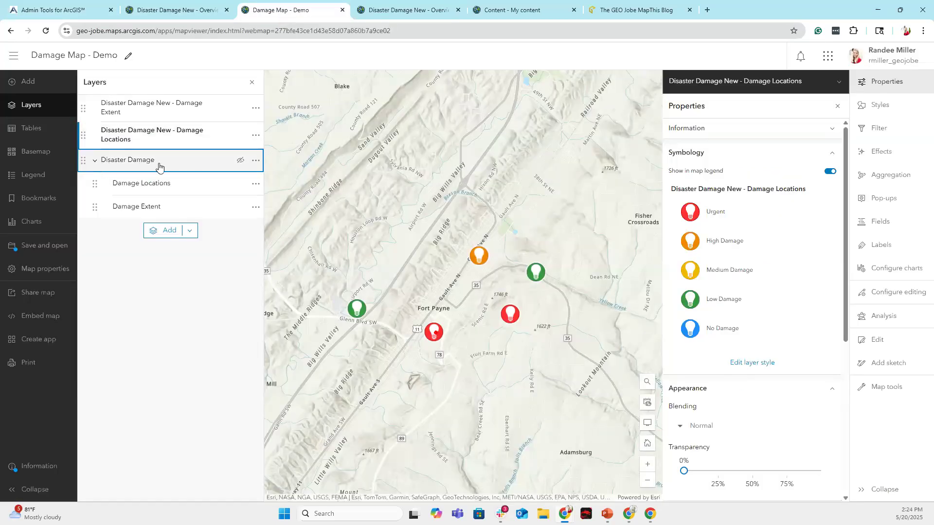
left_click(54, 8)
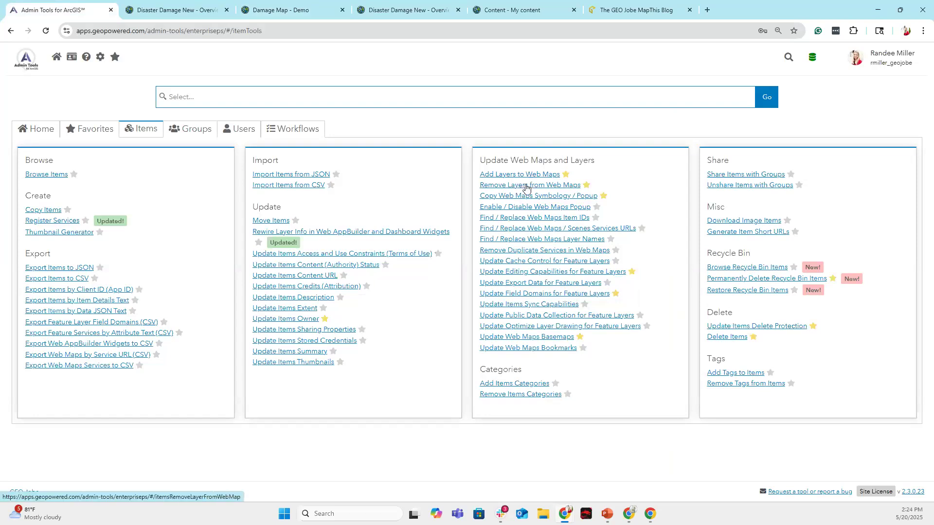
Remove the Damage Extent and Damage Locations layers from Damage Map - Demo with Remove Layers.
left_click(546, 185)
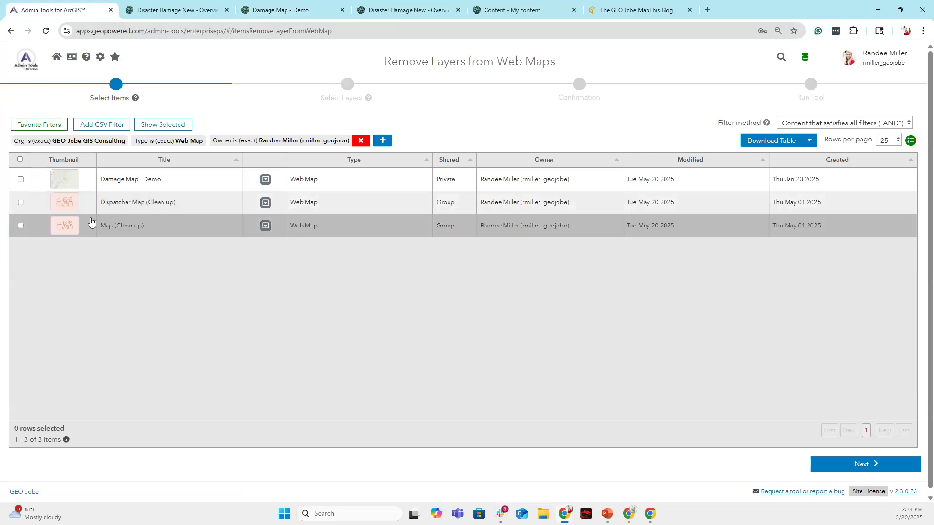
left_click(20, 179)
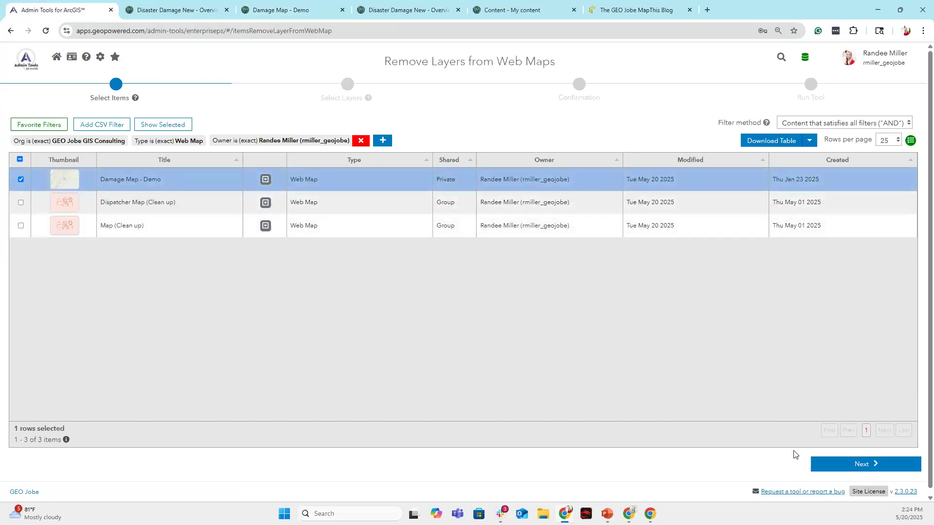
left_click(822, 463)
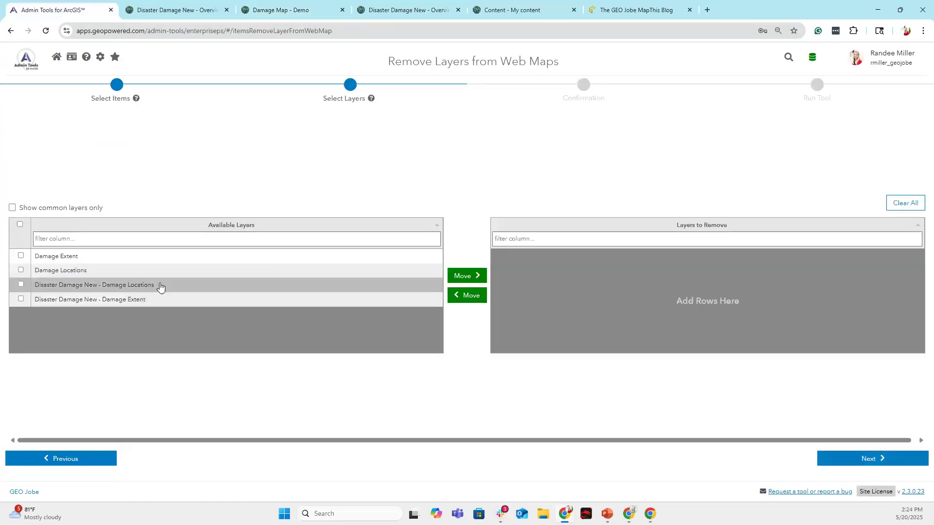
left_click(20, 269)
left_click(20, 255)
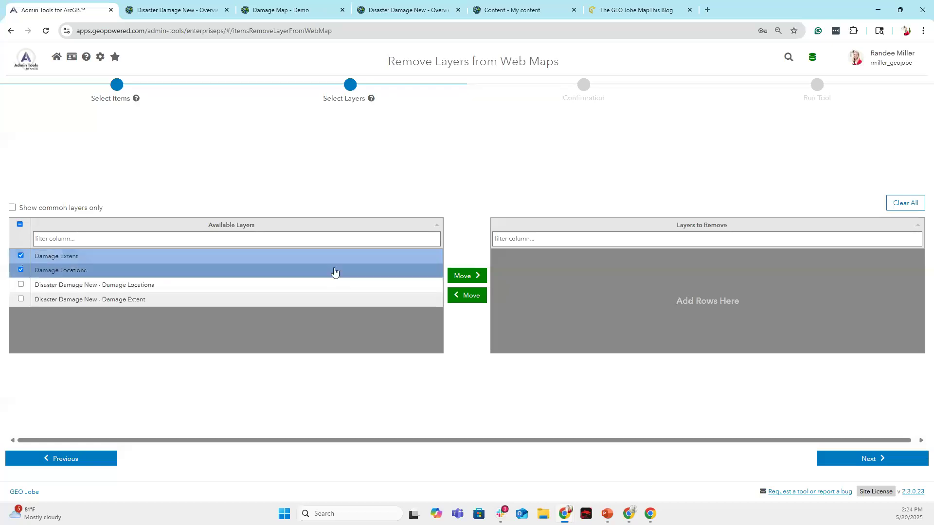
left_click(473, 275)
left_click(888, 458)
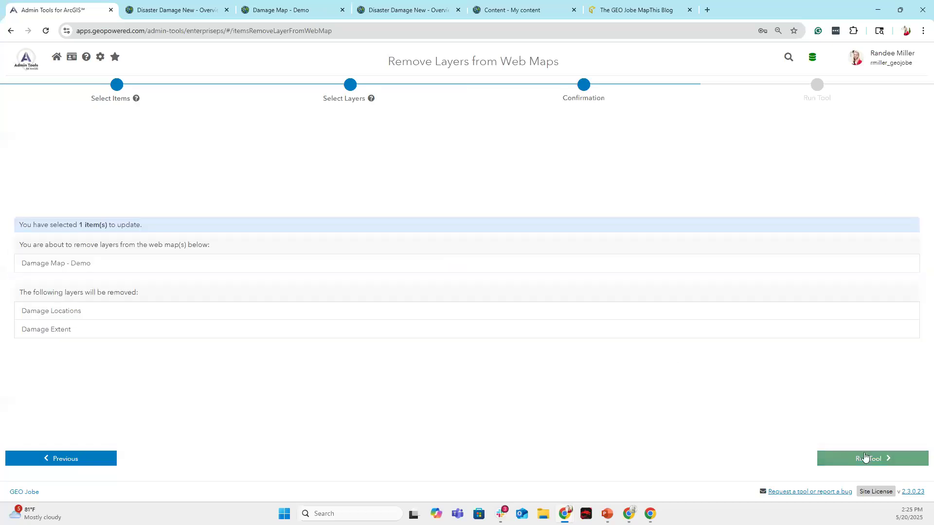
left_click(827, 459)
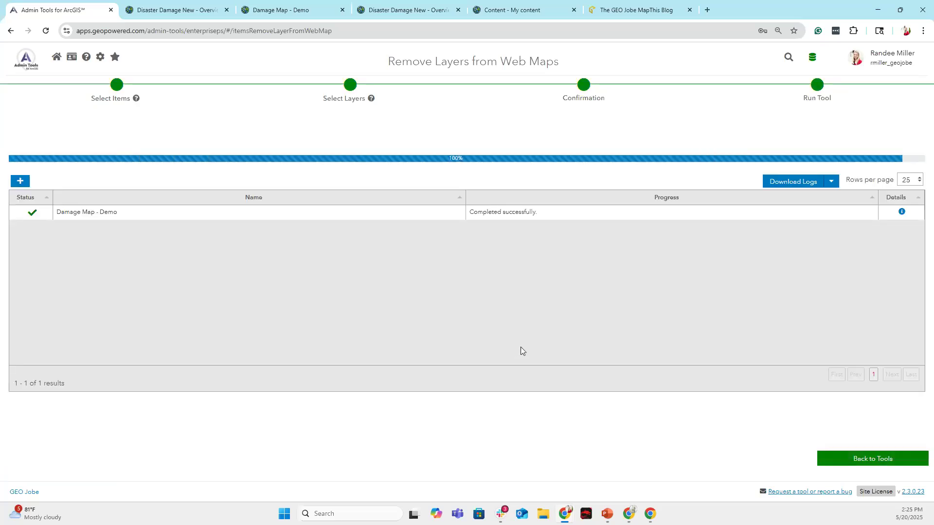
Go back to the item tools and reload the Damage Map - Demo page to check.
left_click(882, 460)
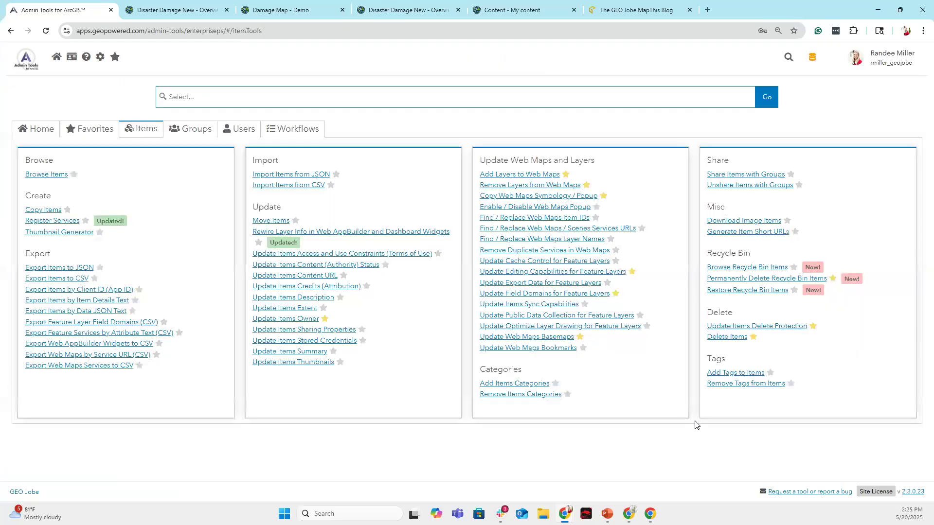
left_click(280, 11)
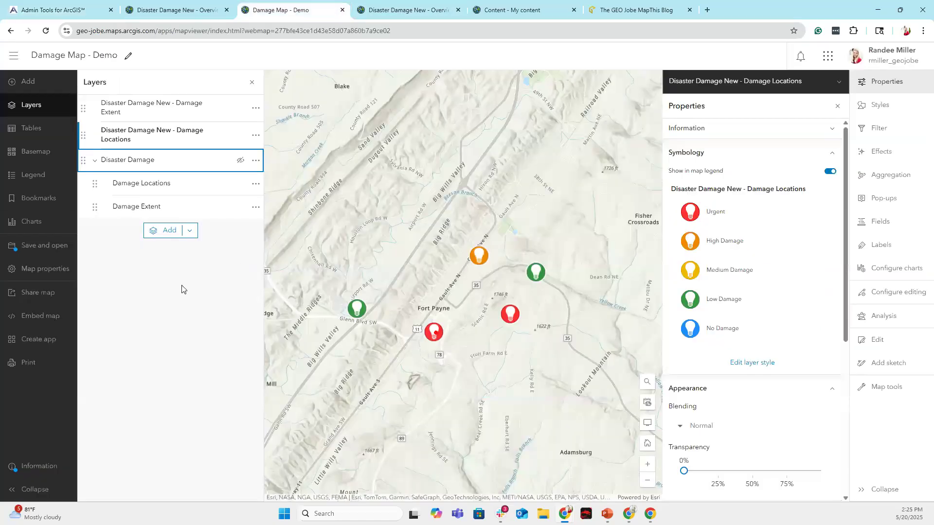
left_click(46, 31)
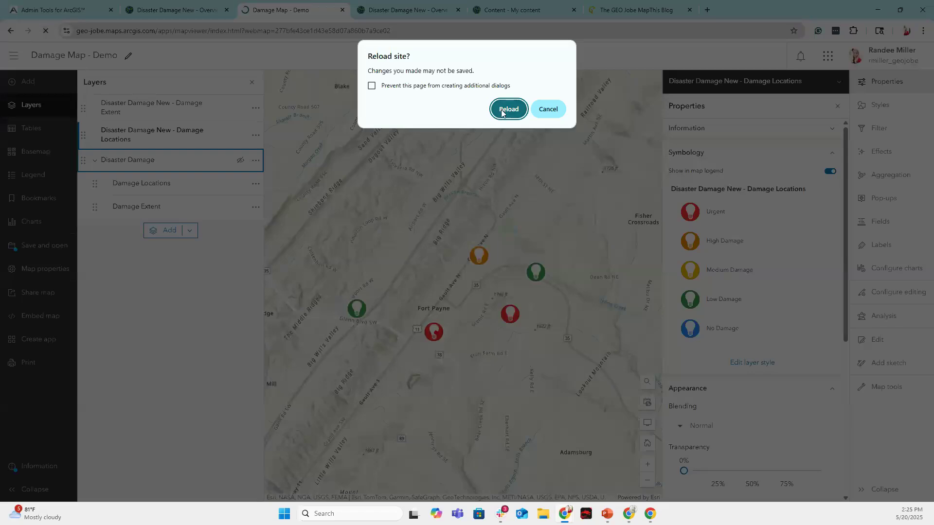
Confirm the reload and save the Damage Map - Demo web map, then return to Admin Tools.
left_click(502, 113)
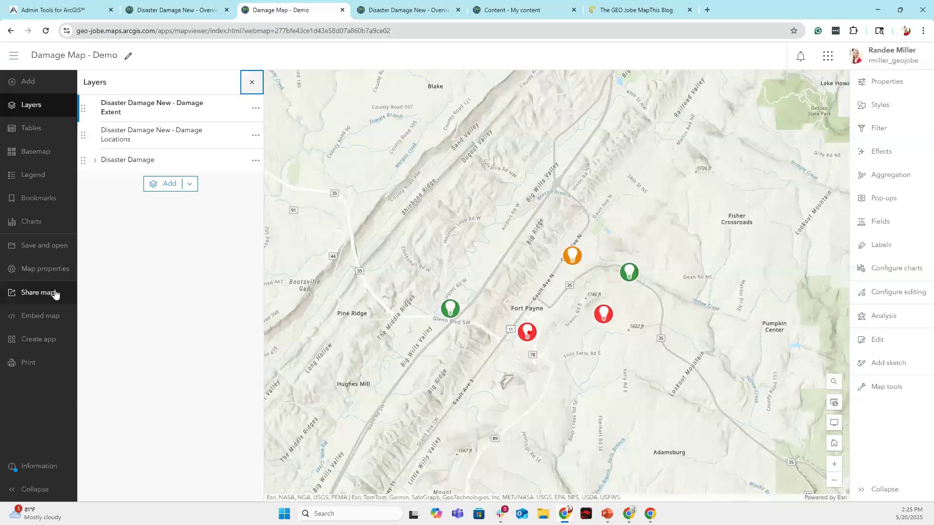
left_click(58, 250)
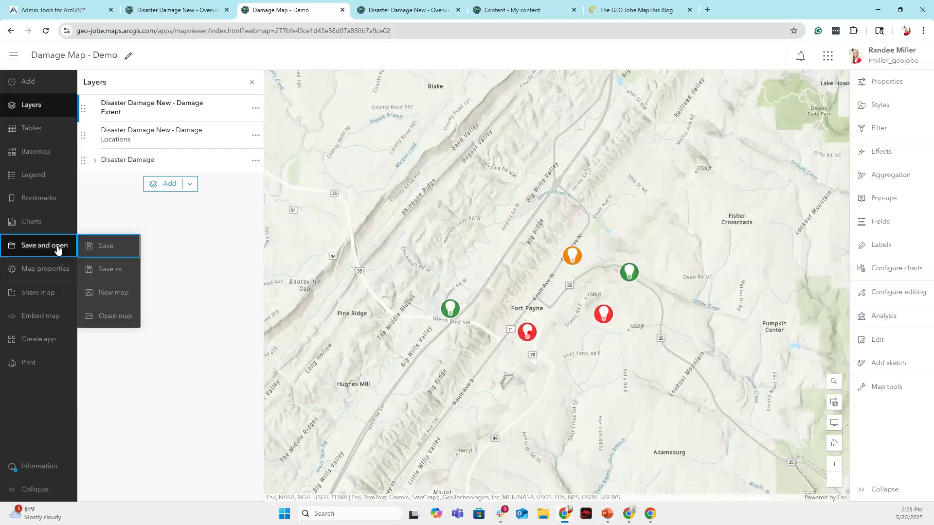
left_click(117, 251)
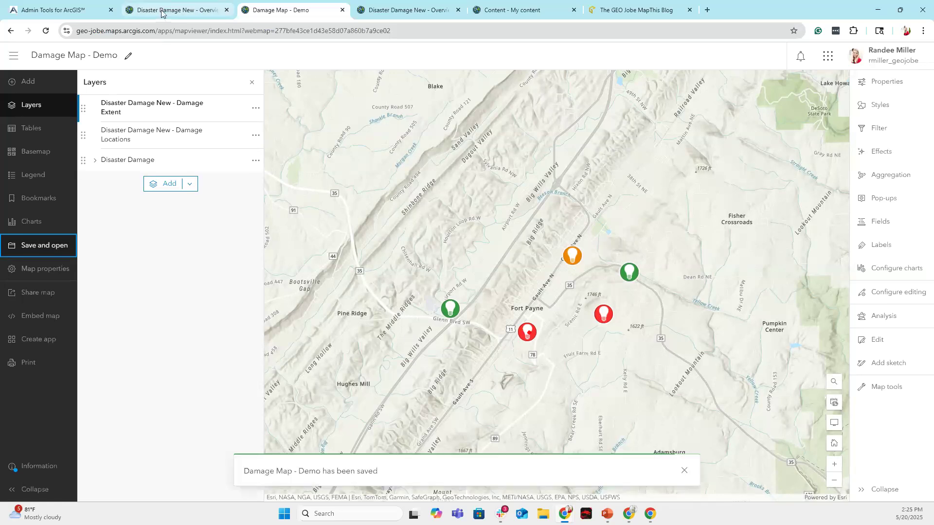
left_click(58, 11)
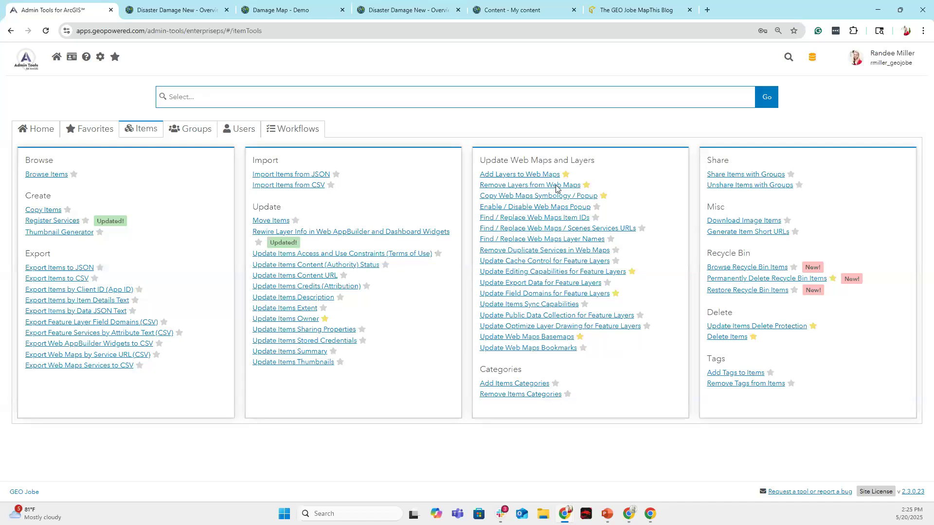
Reload the unresponsive Admin Tools page.
left_click(47, 32)
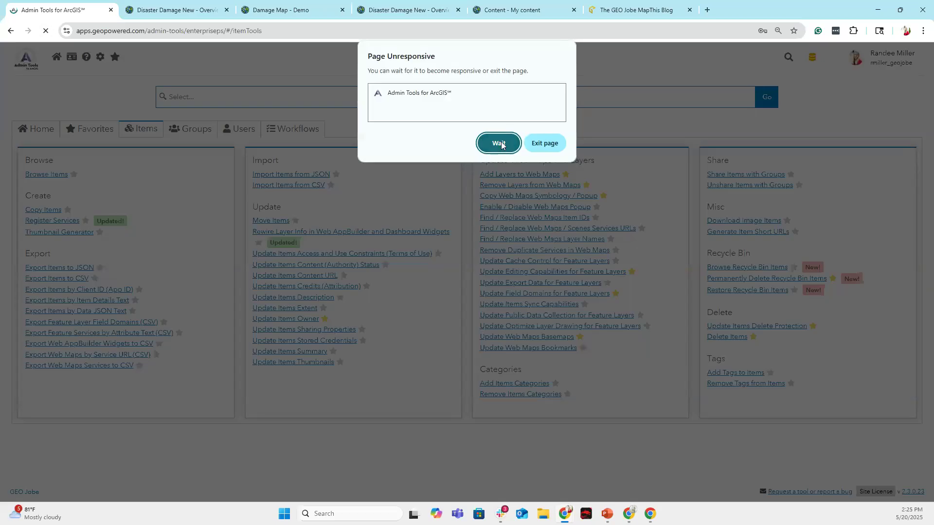
left_click(545, 143)
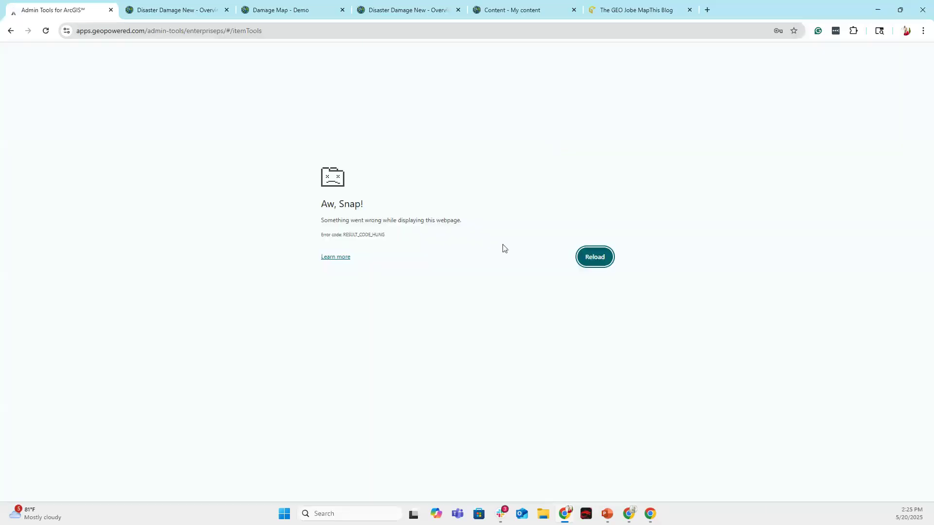
left_click(610, 265)
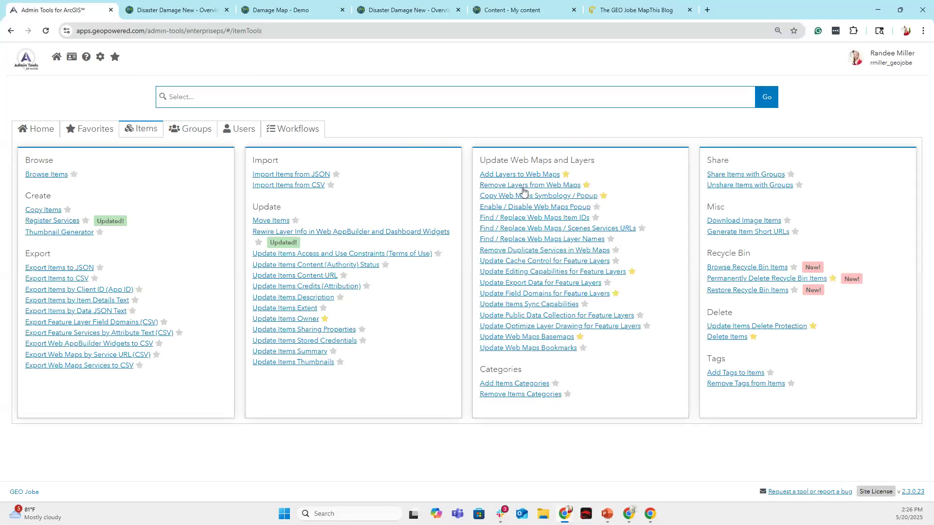
Select Damage Map - Demo in Remove Layers from Web Maps, then refresh the map page.
left_click(522, 186)
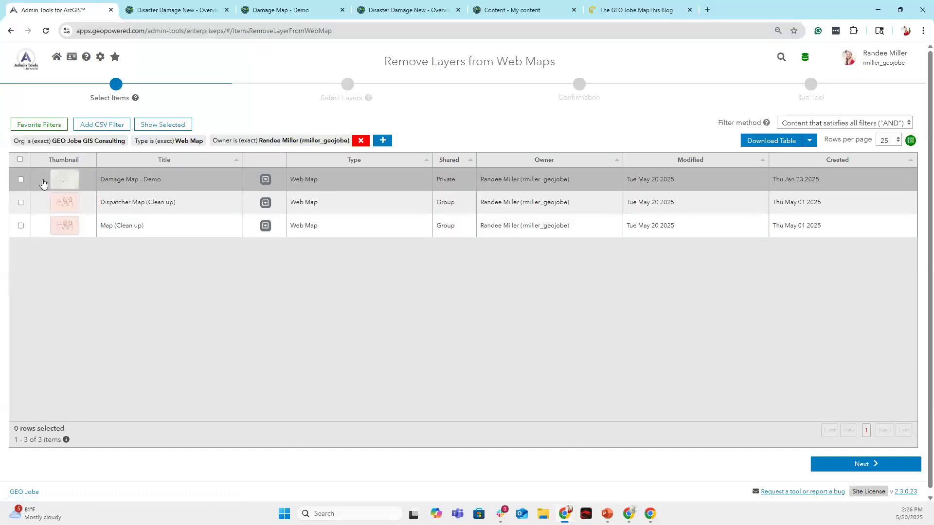
left_click(21, 179)
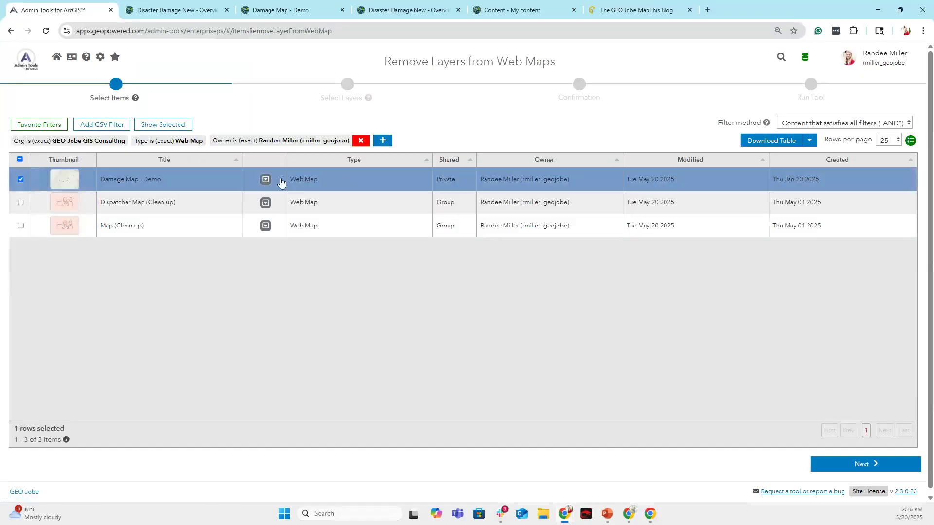
left_click(884, 467)
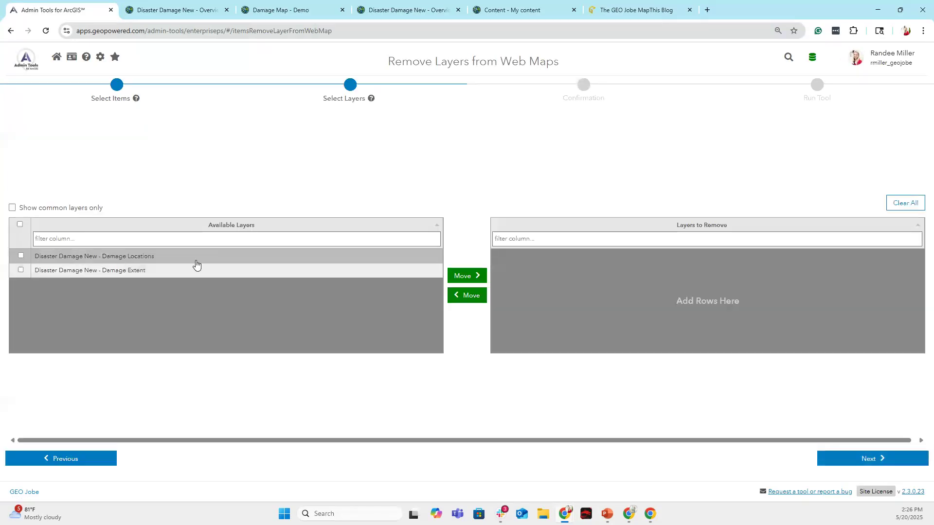
left_click(305, 11)
left_click(47, 30)
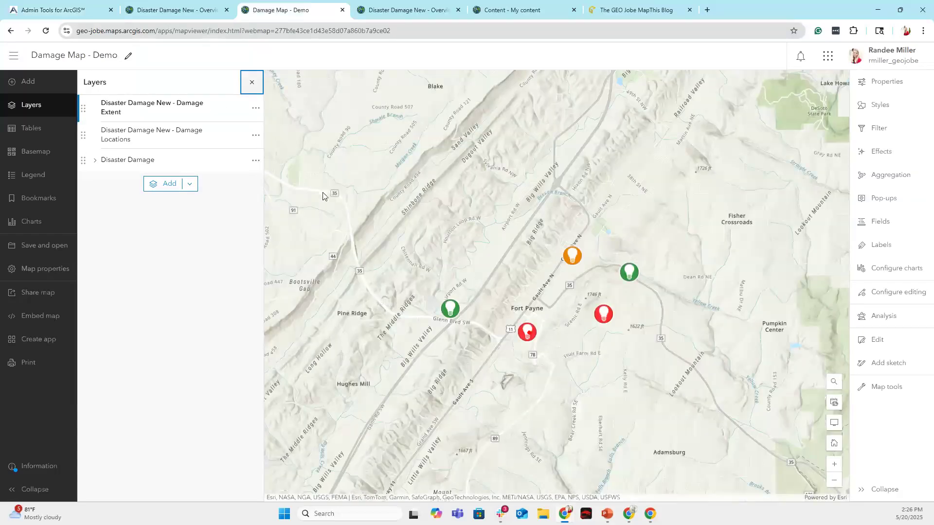
Move the Damage Extent layer into the Disaster Damage group.
left_click(96, 162)
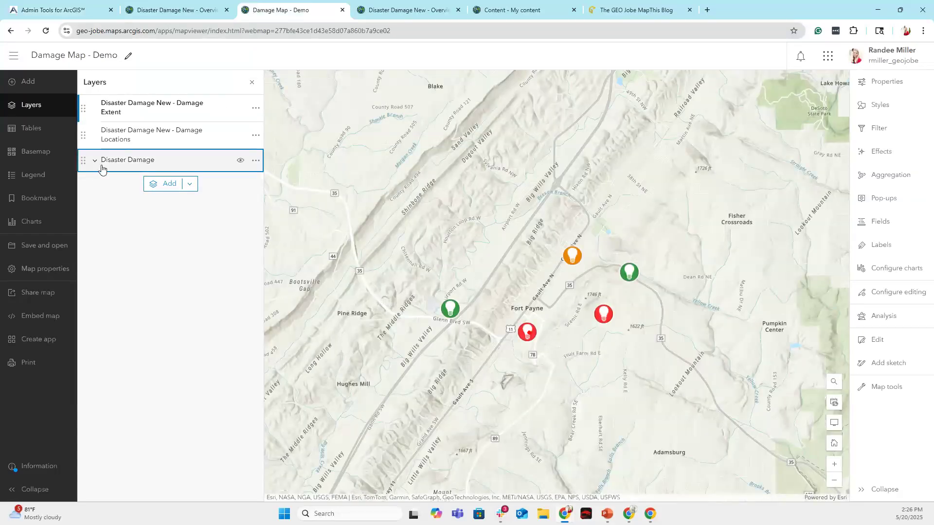
left_click(256, 161)
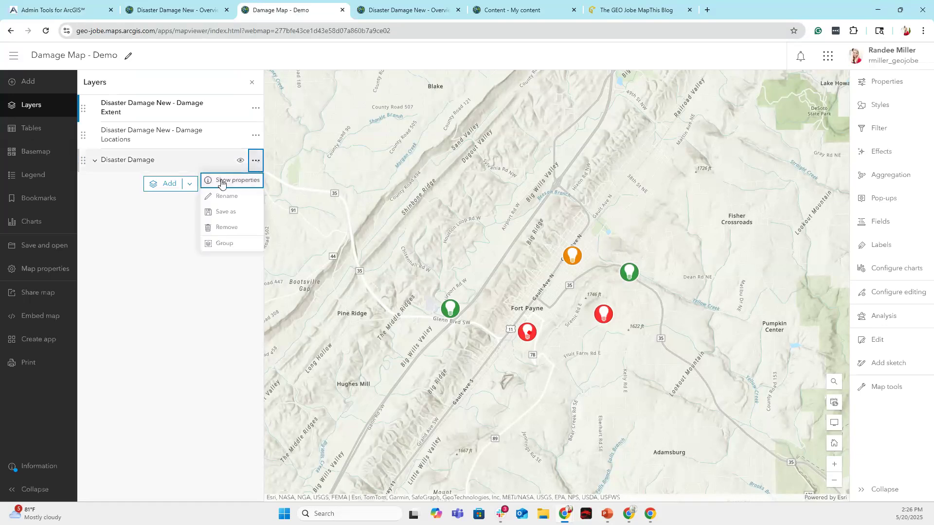
left_click(138, 118)
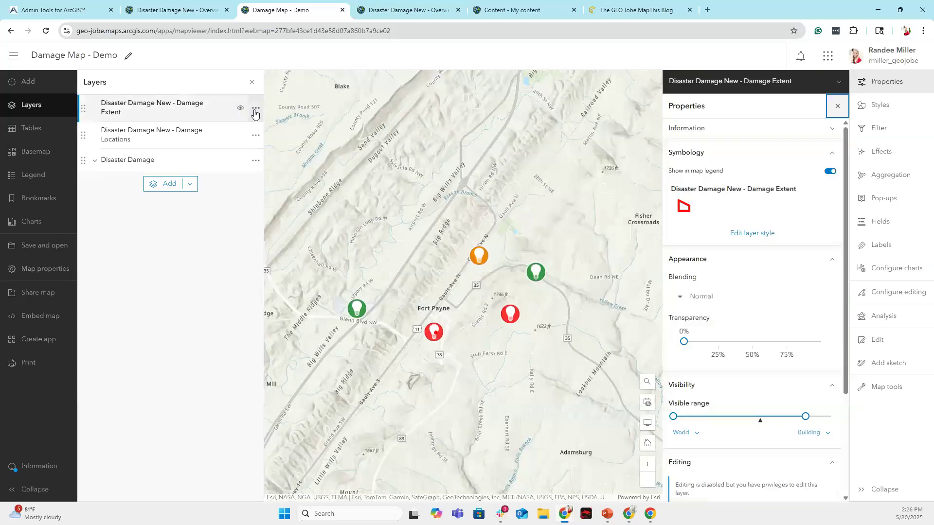
left_click(256, 110)
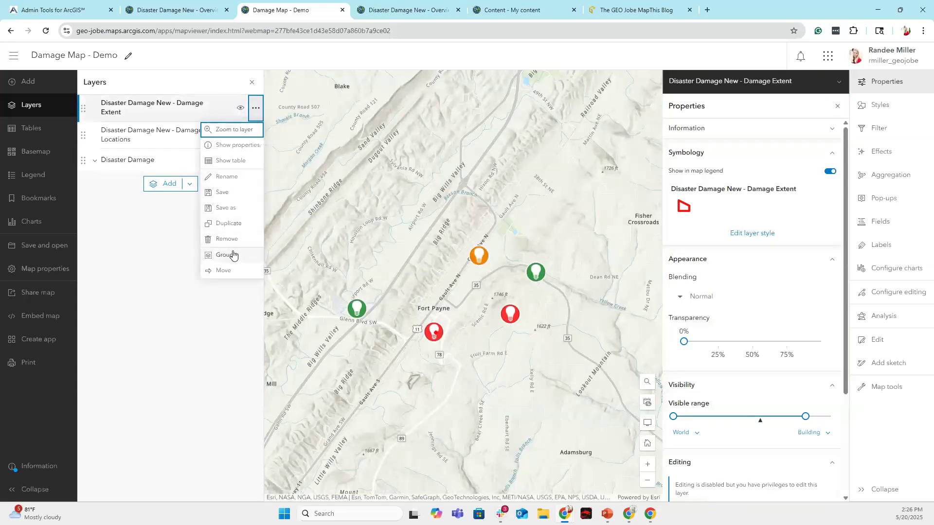
left_click(224, 270)
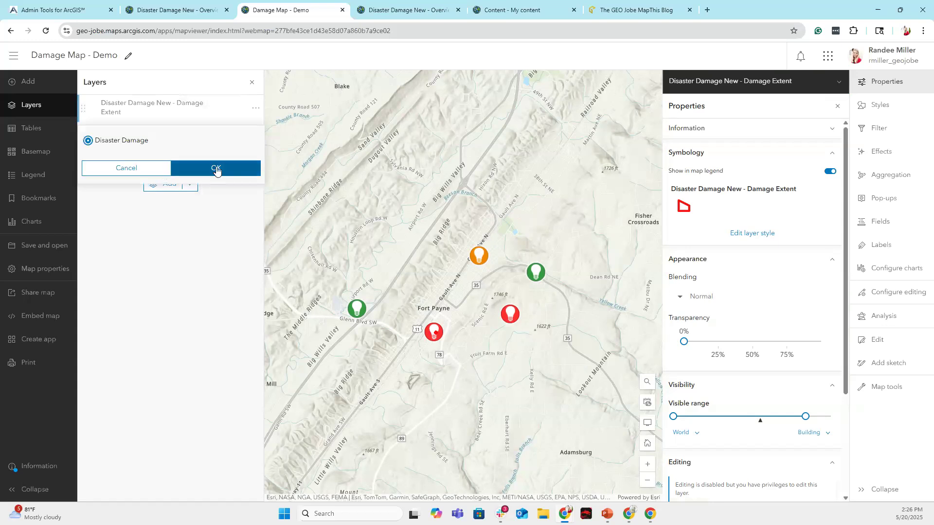
left_click(215, 168)
Move Damage Locations into the Disaster Damage group too and save the map.
left_click(255, 109)
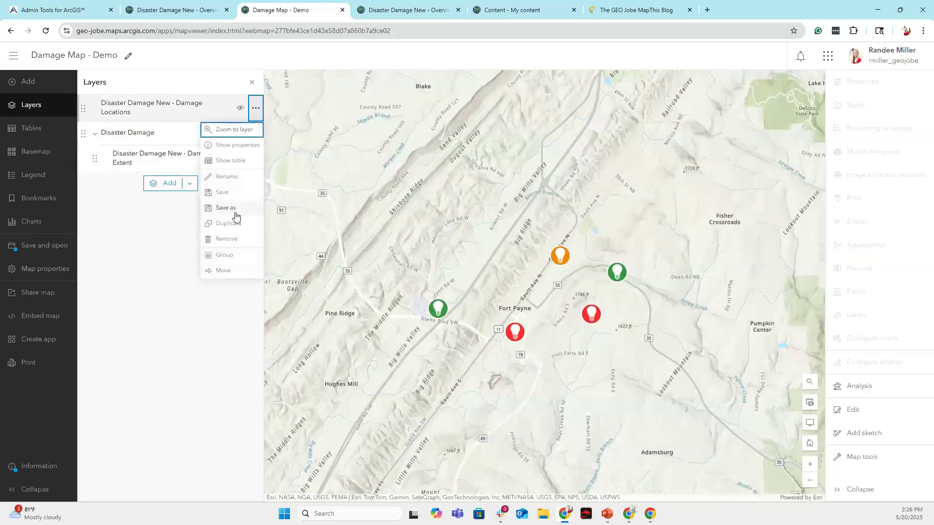
left_click(226, 270)
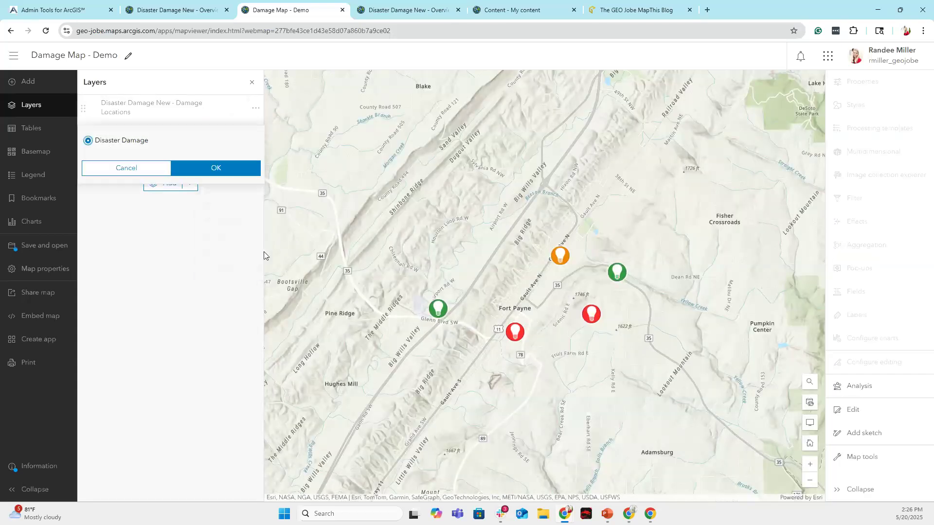
left_click(233, 169)
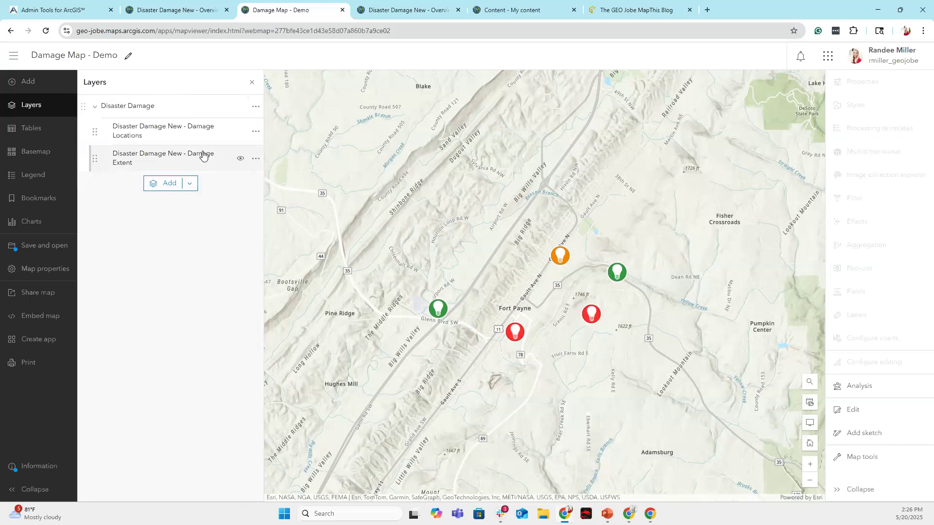
left_click(46, 246)
left_click(106, 246)
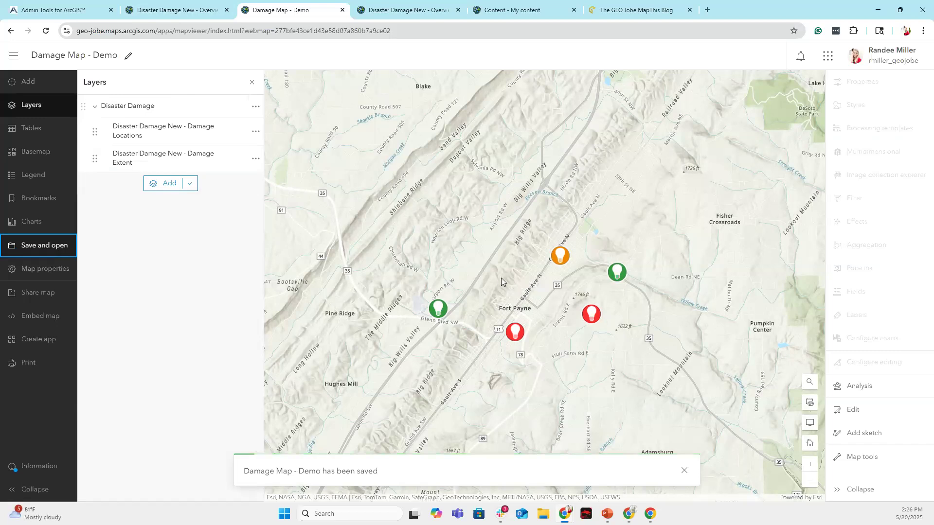
Return to the Admin Tools home page and show the Favorites tools.
left_click(63, 10)
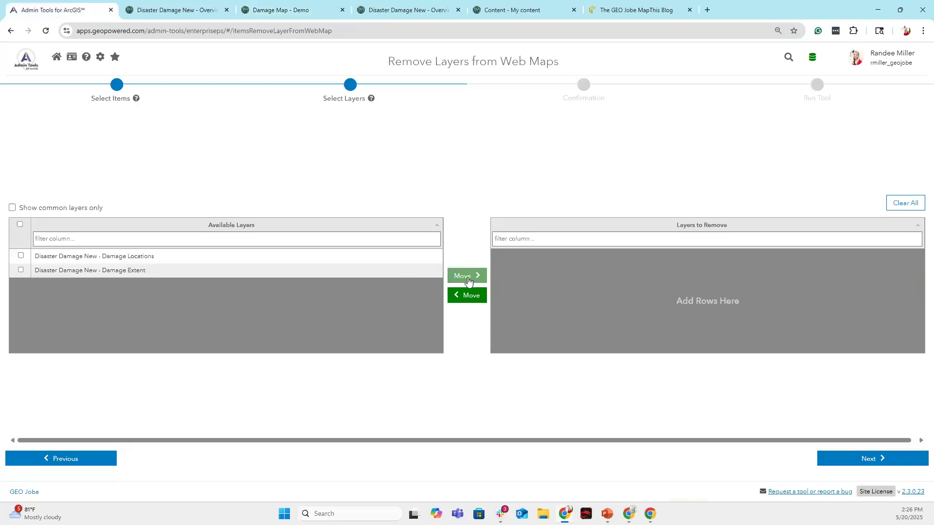
left_click(28, 60)
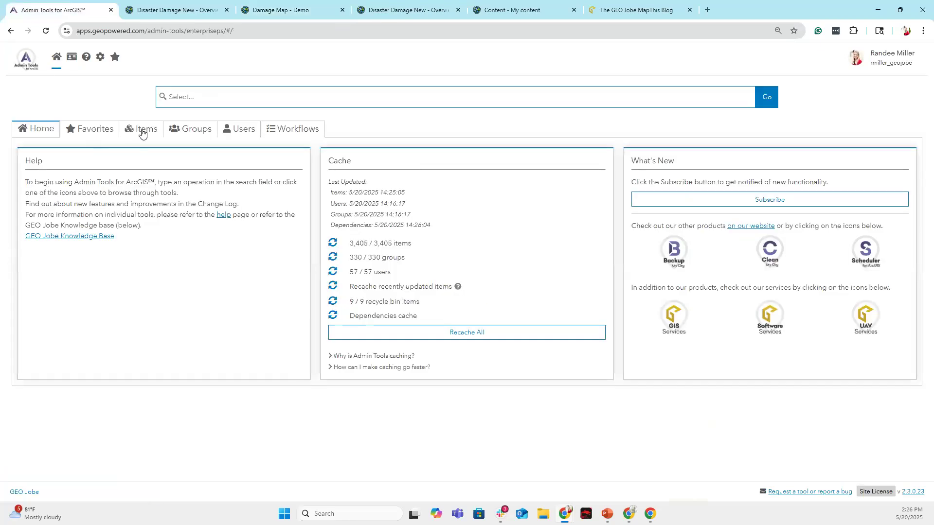
left_click(142, 131)
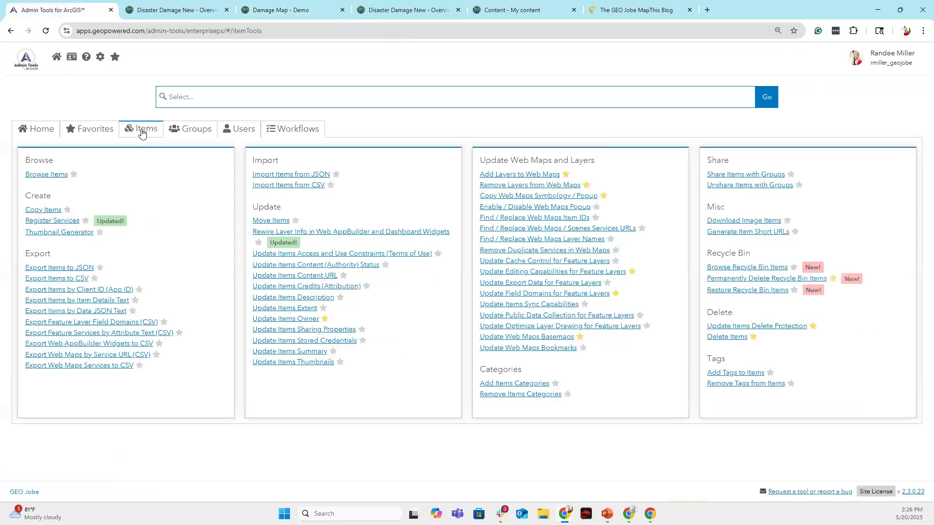
left_click(97, 131)
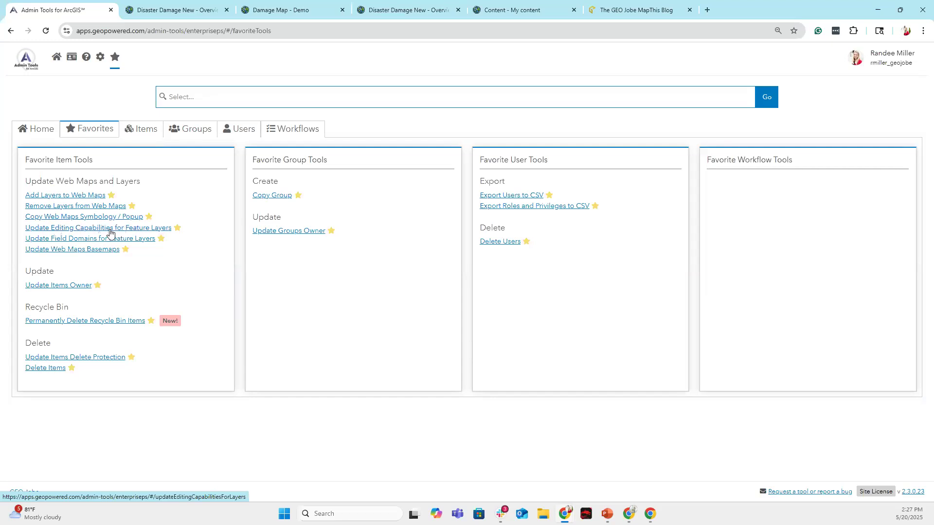
Set editing on, with change tracking, for Disaster Damage New and Disaster Damage Old.
left_click(141, 231)
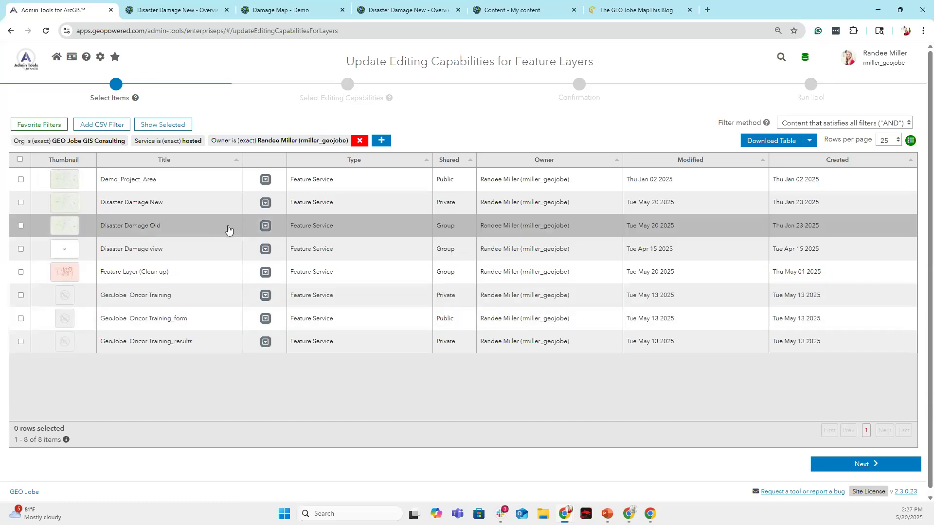
left_click(21, 202)
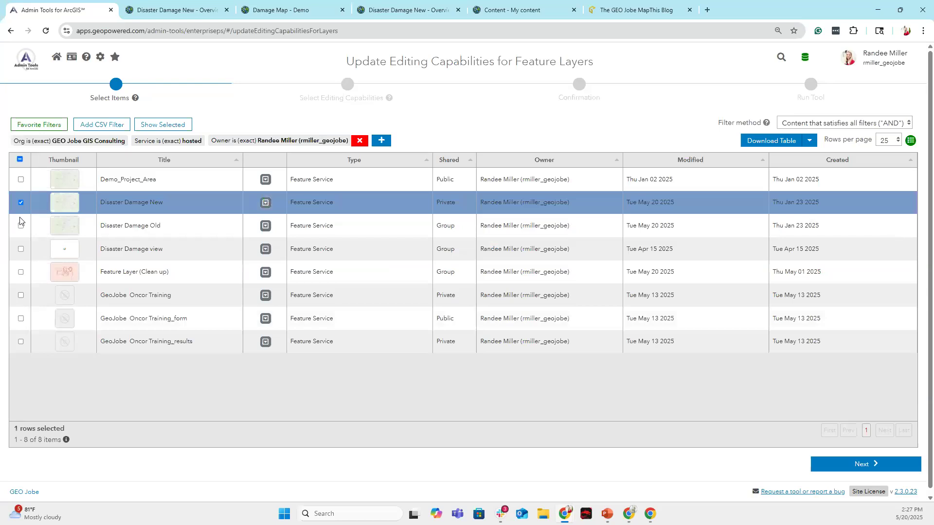
left_click(21, 225)
left_click(815, 463)
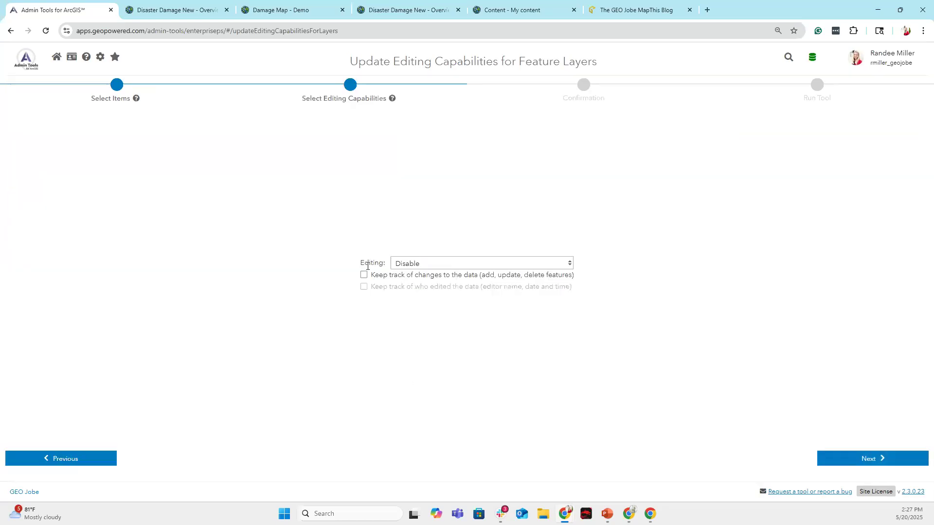
left_click(425, 263)
left_click(410, 287)
left_click(411, 263)
left_click(414, 285)
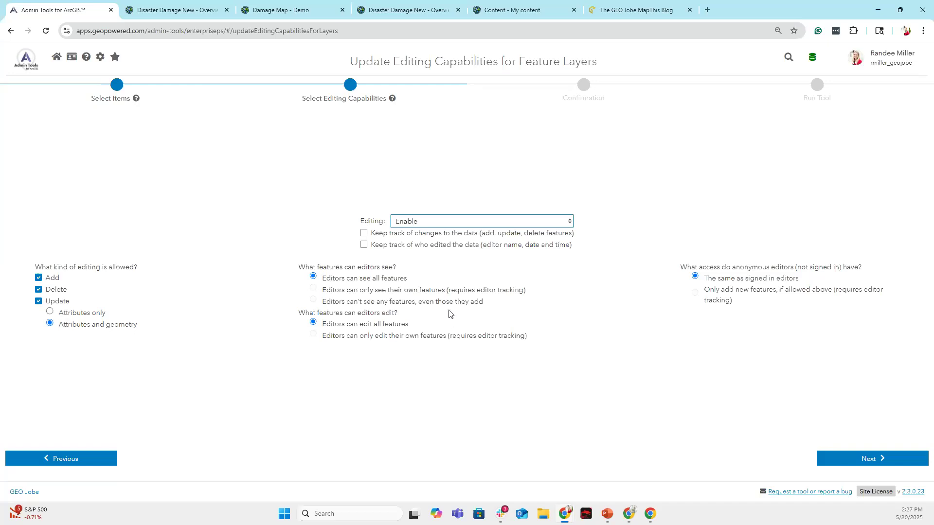
left_click(364, 233)
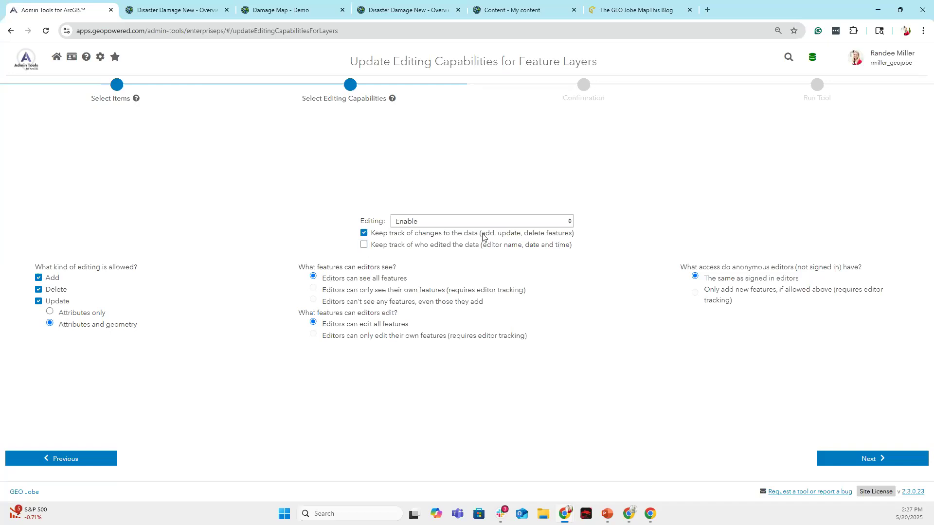
Run the editing update on both layers, then go back to Favorites and the Damage Map - Demo.
left_click(861, 459)
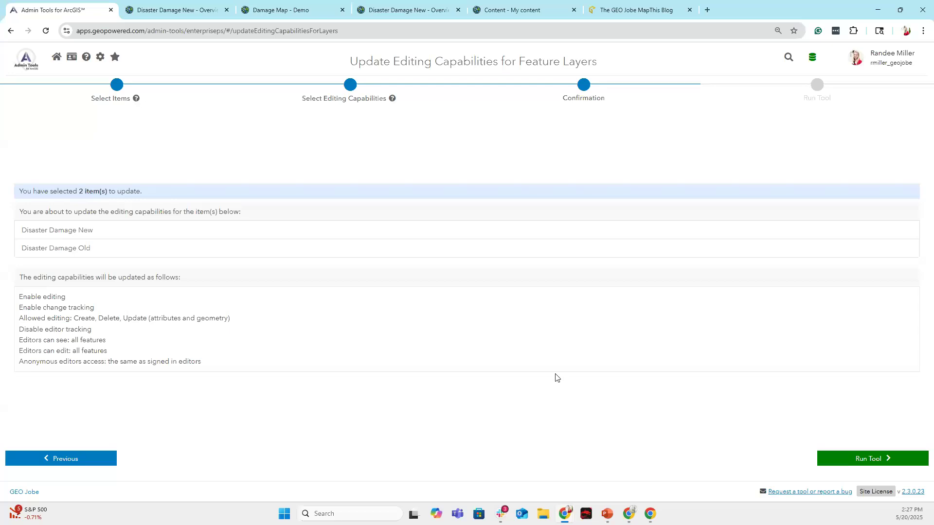
left_click(875, 458)
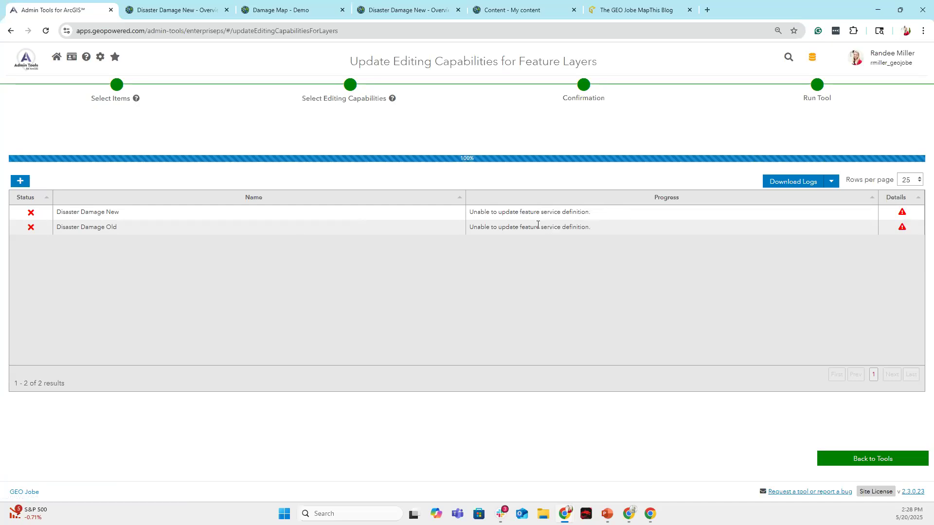
left_click(851, 459)
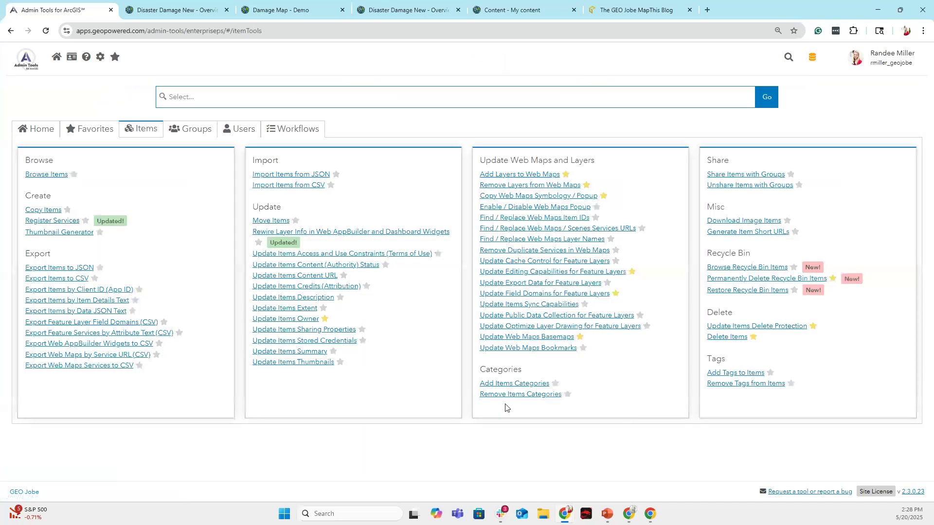
left_click(95, 130)
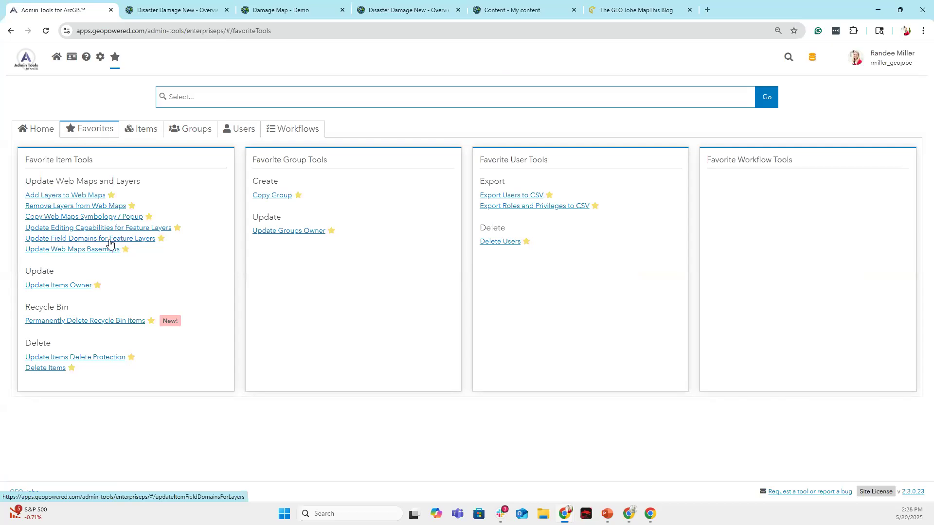
left_click(285, 11)
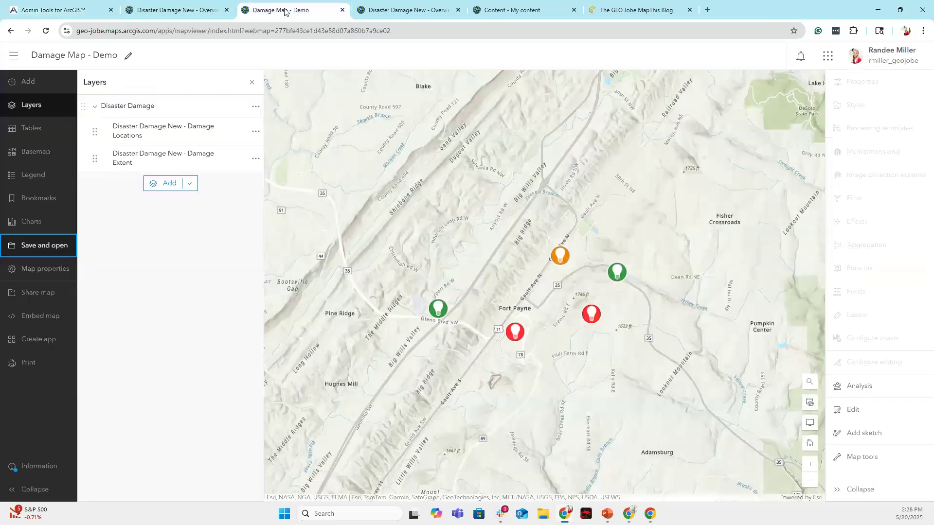
In Disaster Damage New's Data > Fields, edit the Field Crew field's List of Values.
left_click(180, 11)
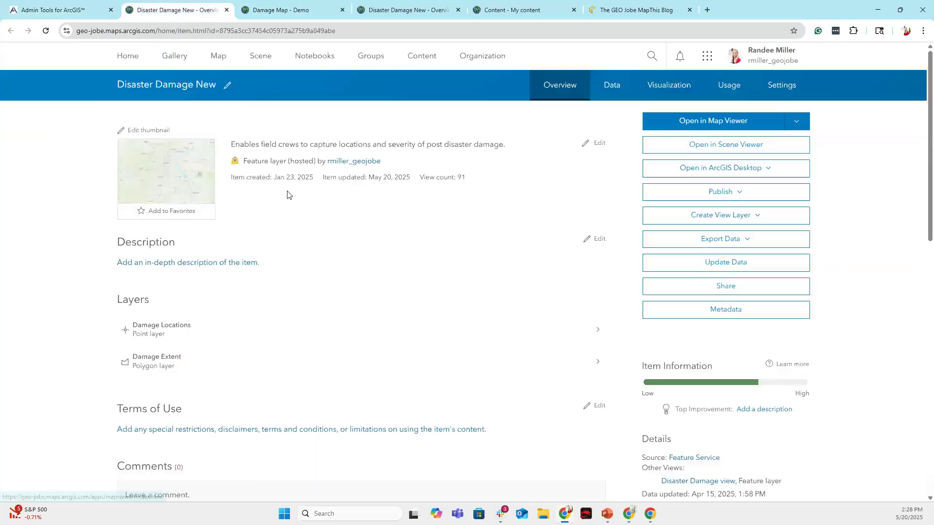
left_click(615, 90)
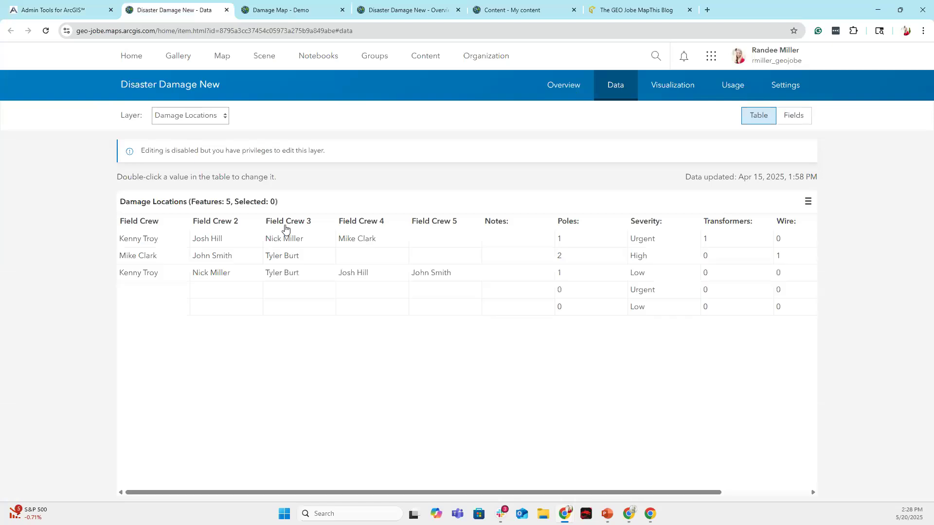
left_click(798, 120)
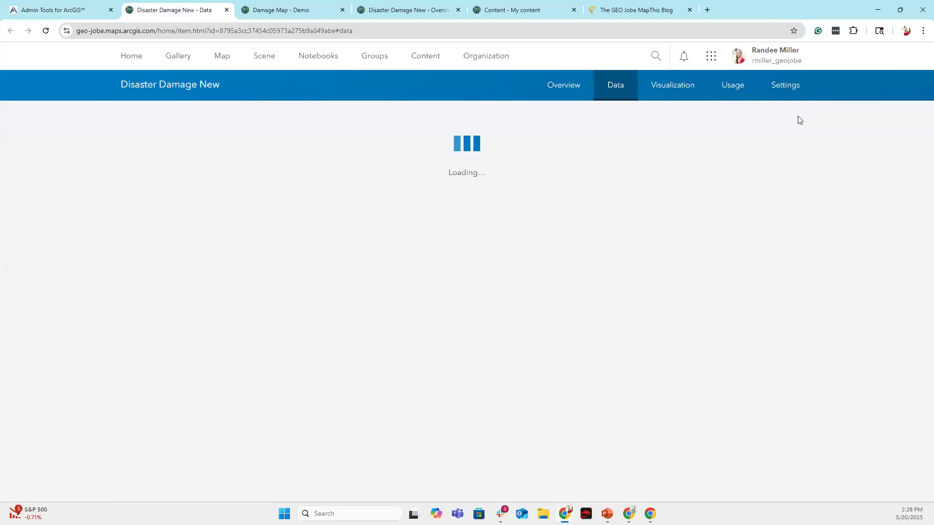
scroll(426, 295, "down", 1)
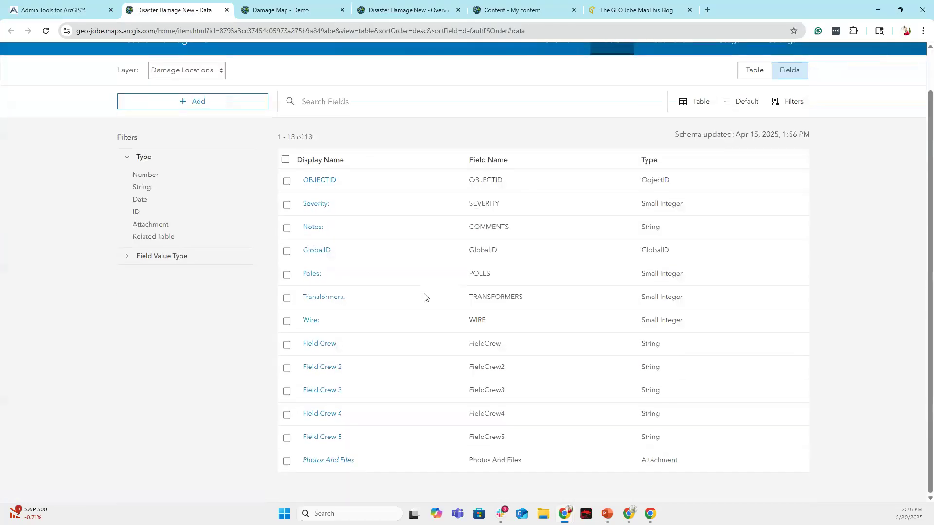
left_click(330, 346)
scroll(457, 374, "down", 1)
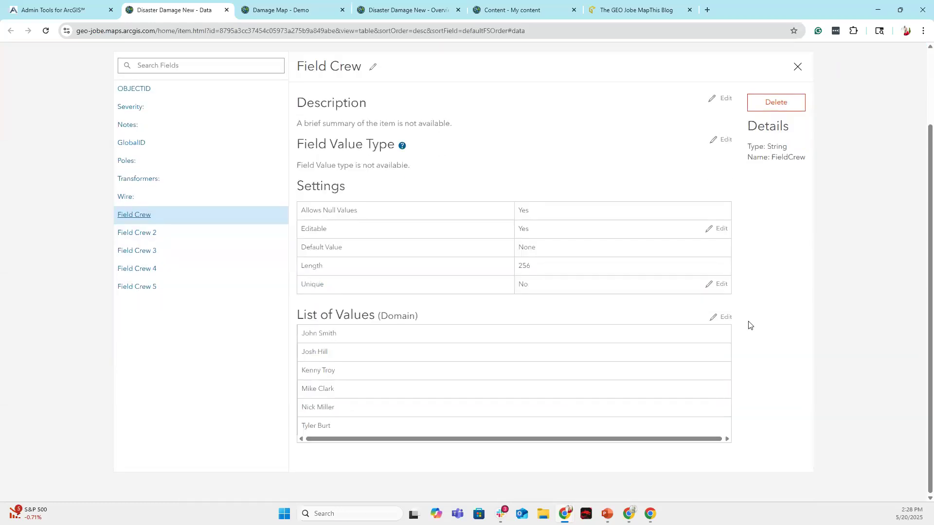
left_click(724, 319)
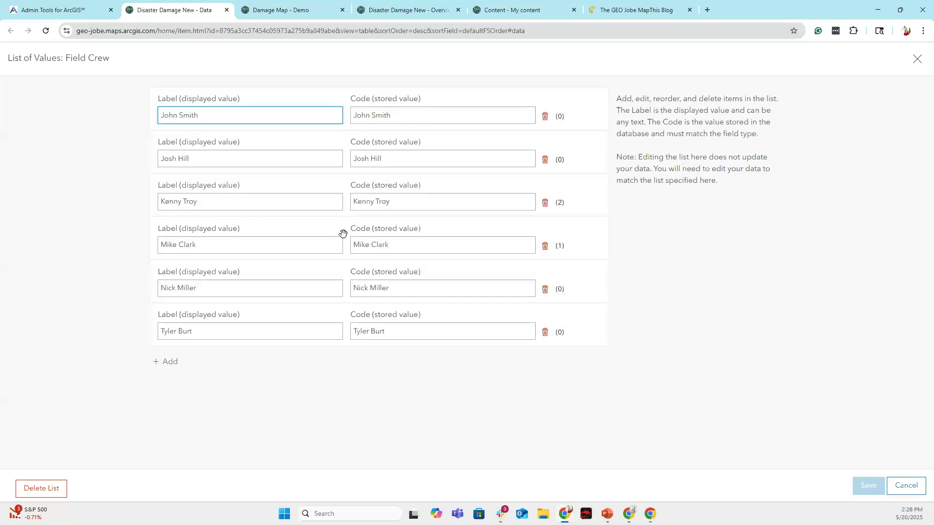
Add a new Field Crew value using the crew member's name as both label and code.
left_click(175, 362)
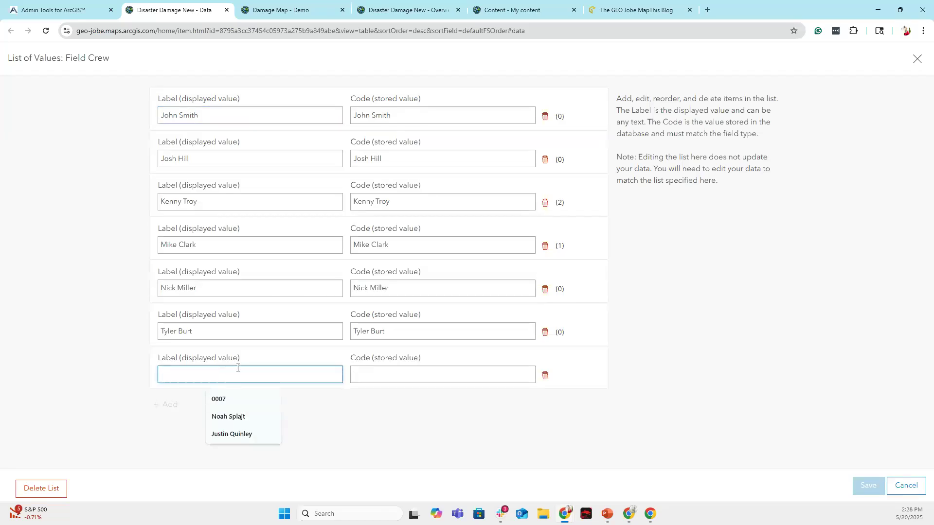
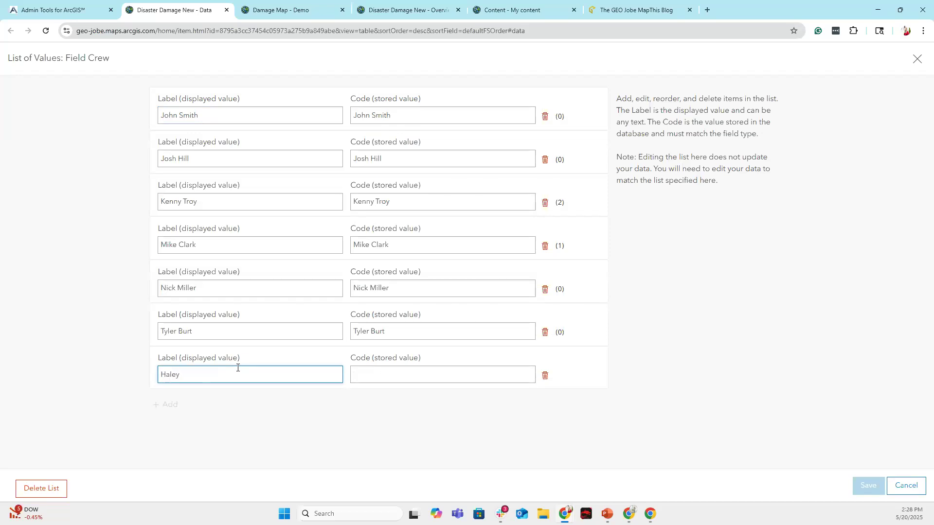
mouse_move(155, 372)
left_mouse_down()
mouse_move(142, 371)
mouse_move(148, 377)
left_mouse_up()
left_click(204, 376)
left_click_drag(214, 376, 161, 375)
key("ctrl+c")
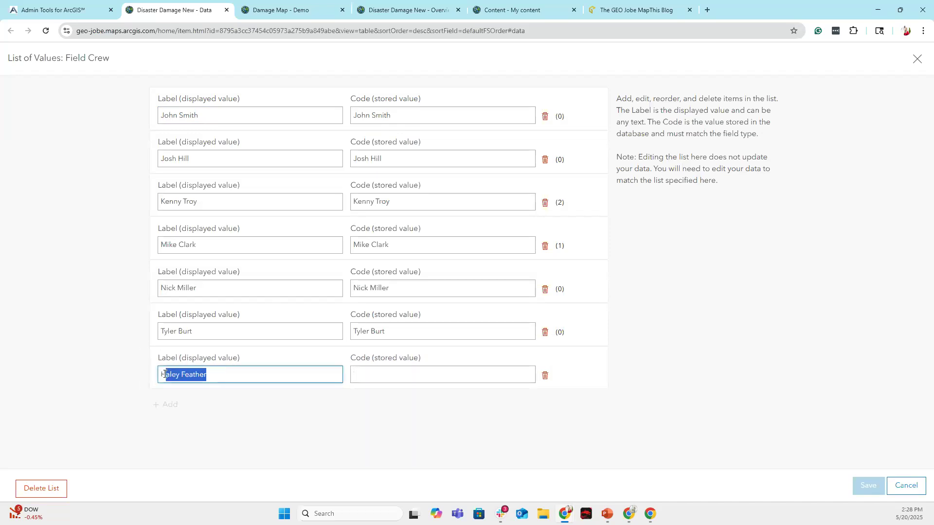
left_click(370, 374)
key("ctrl+v")
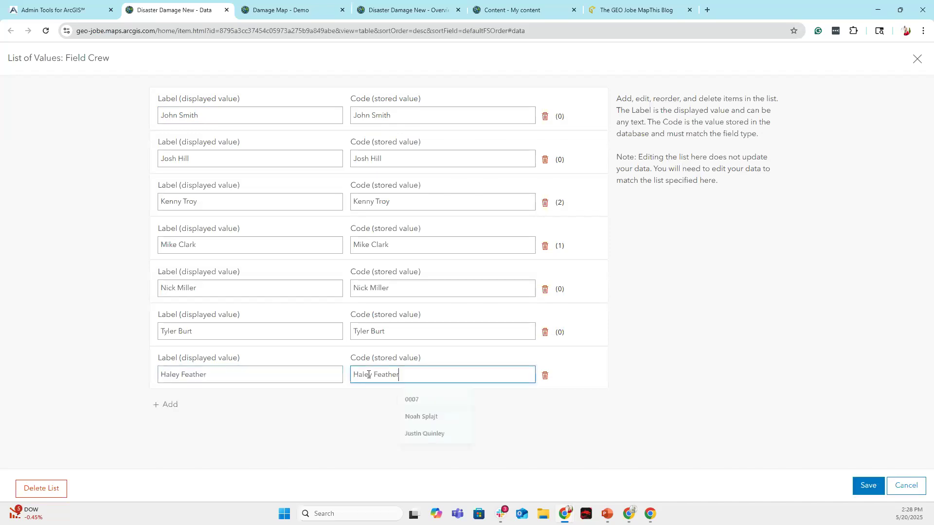
left_click(349, 432)
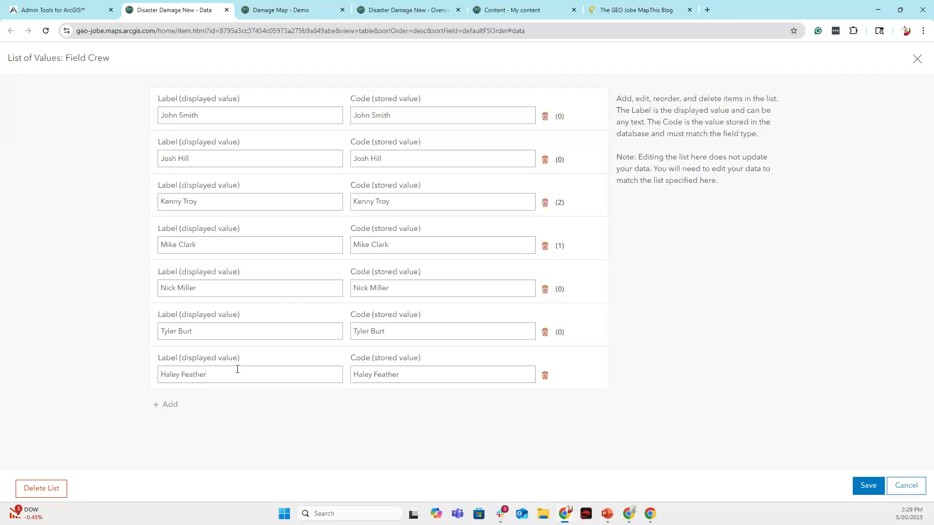
Move the new crew name to the top of the list and save the values.
left_click_drag(154, 371, 154, 341)
left_click(166, 360)
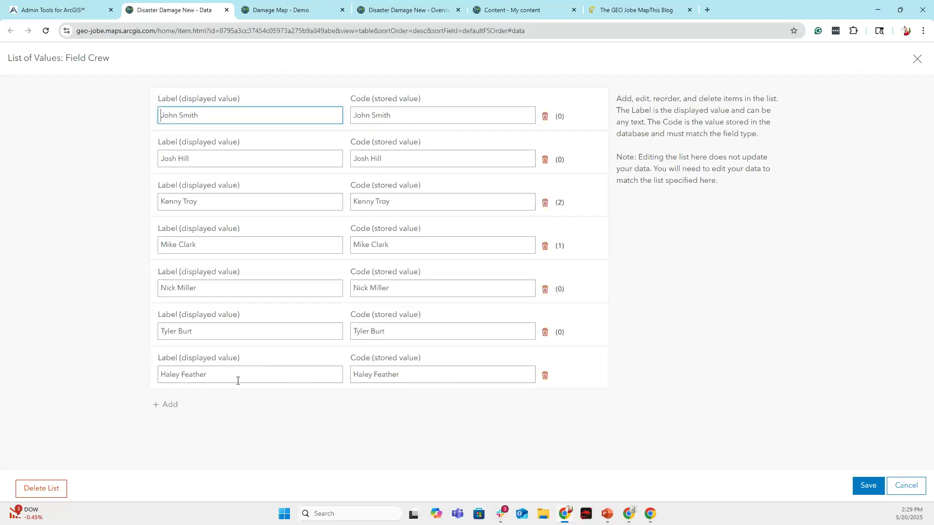
mouse_move(156, 375)
left_mouse_down()
mouse_move(156, 364)
mouse_move(162, 368)
left_mouse_up()
left_click(202, 361)
left_click_drag(344, 381, 342, 119)
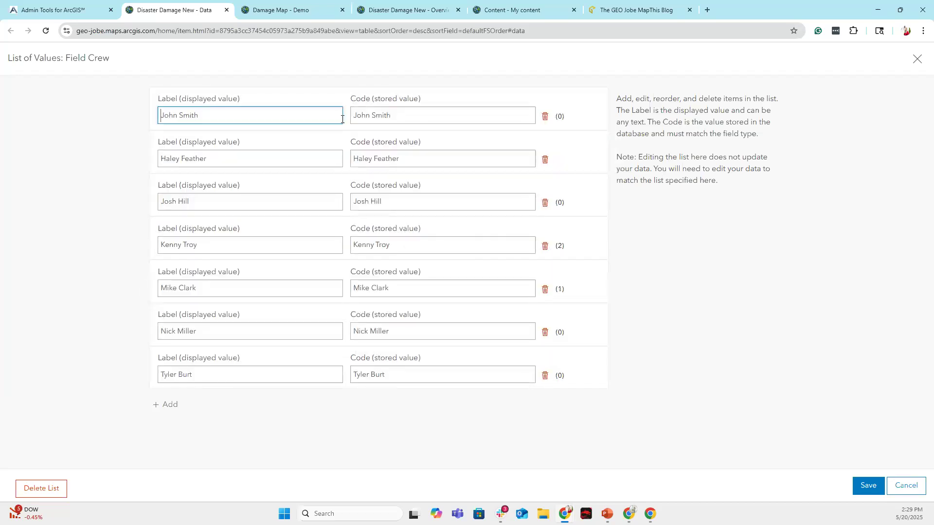
left_click_drag(348, 166, 348, 117)
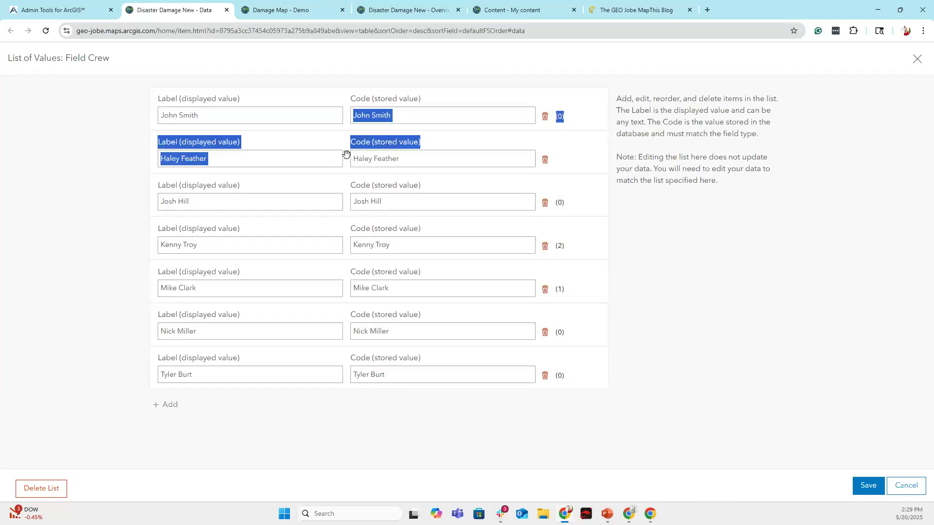
left_click(346, 159)
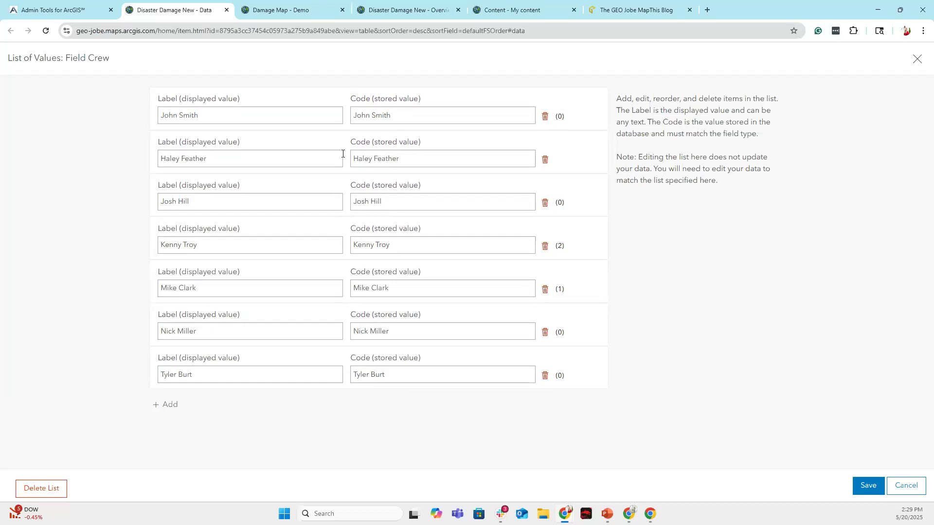
left_click_drag(344, 153, 344, 100)
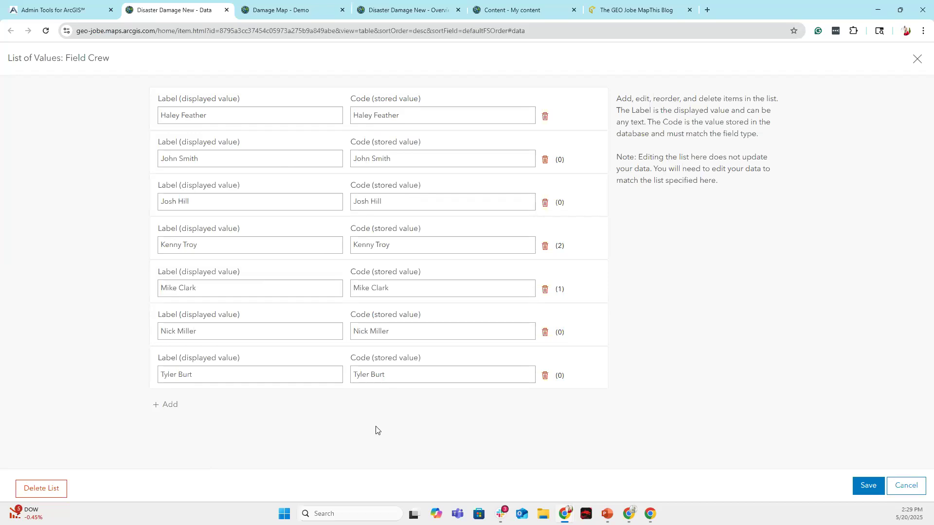
left_click(865, 486)
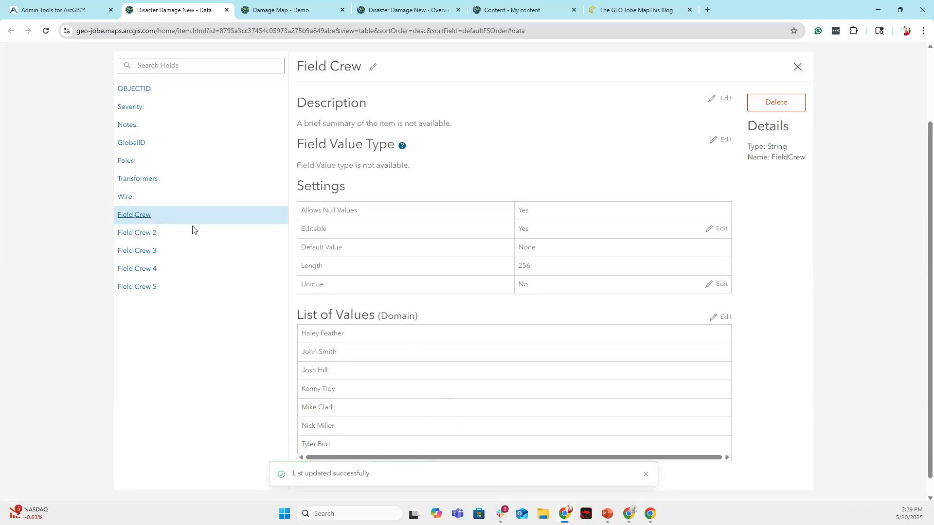
Review the Field Crew 2 to Field Crew 5 fields, then return to Admin Tools Favorites.
scroll(456, 372, "down", 1)
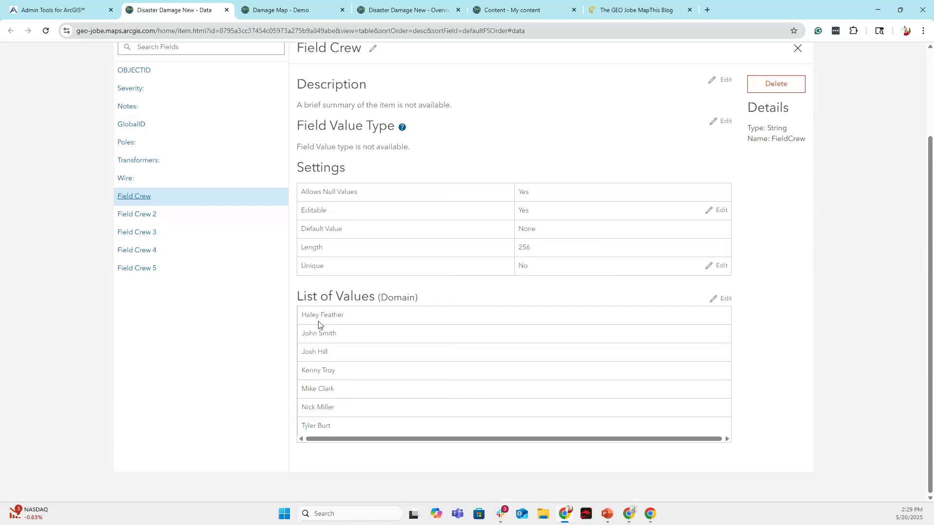
left_click(126, 214)
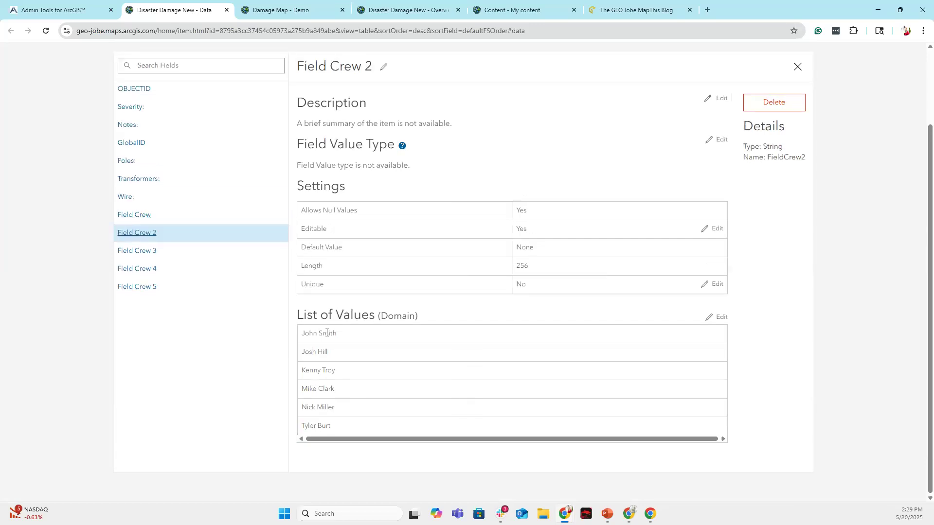
left_click(148, 251)
left_click(152, 269)
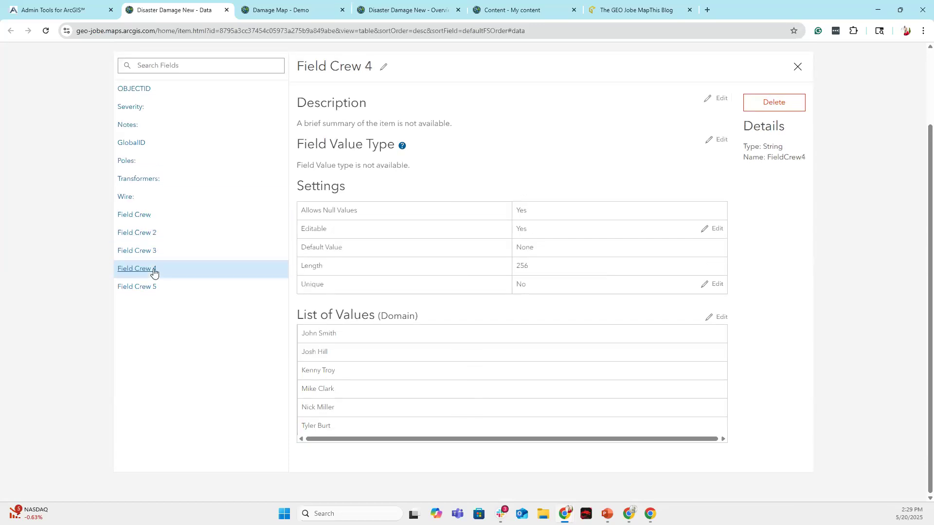
left_click(152, 287)
left_click(143, 216)
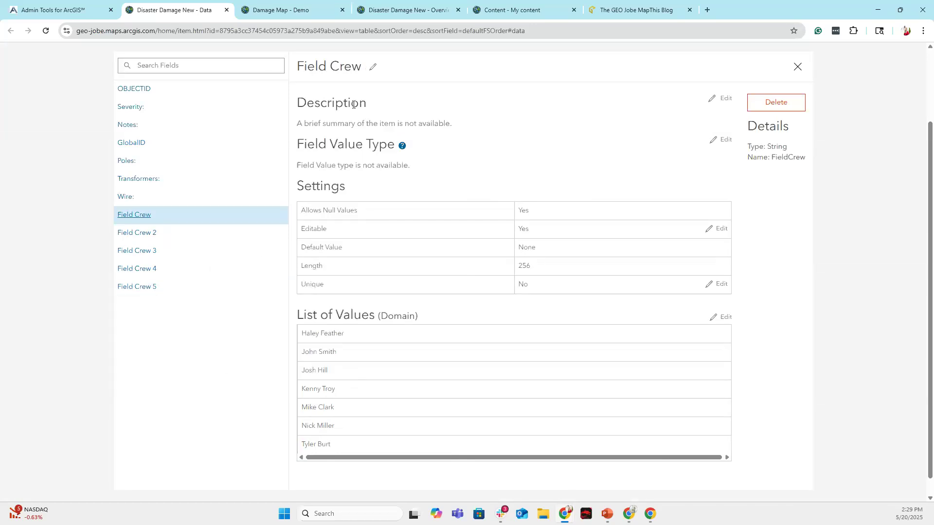
left_click(90, 7)
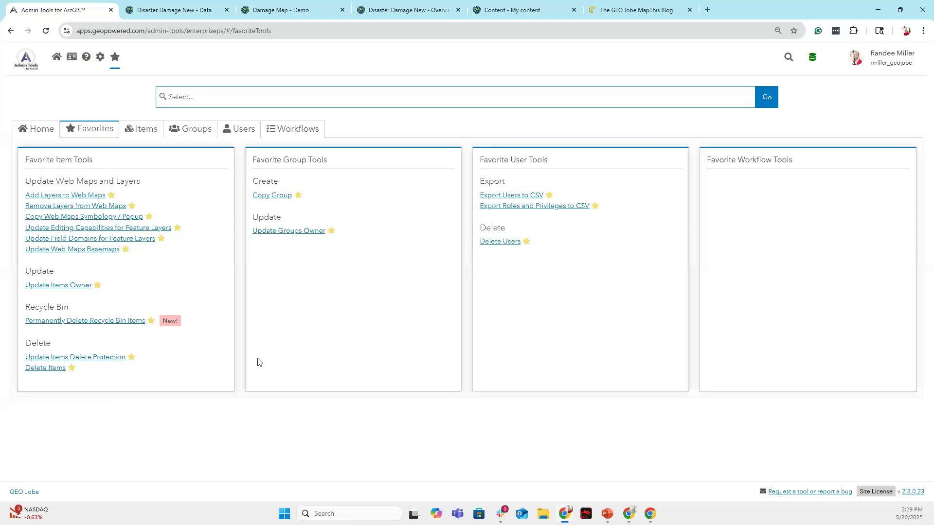
Start Update Field Domains for Feature Layers on the Disaster Damage New layer.
left_click(65, 240)
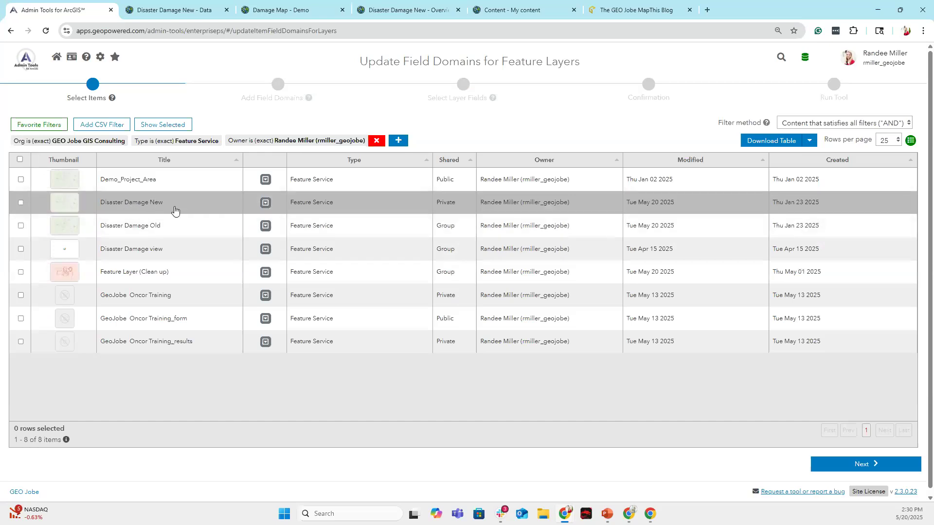
left_click(21, 202)
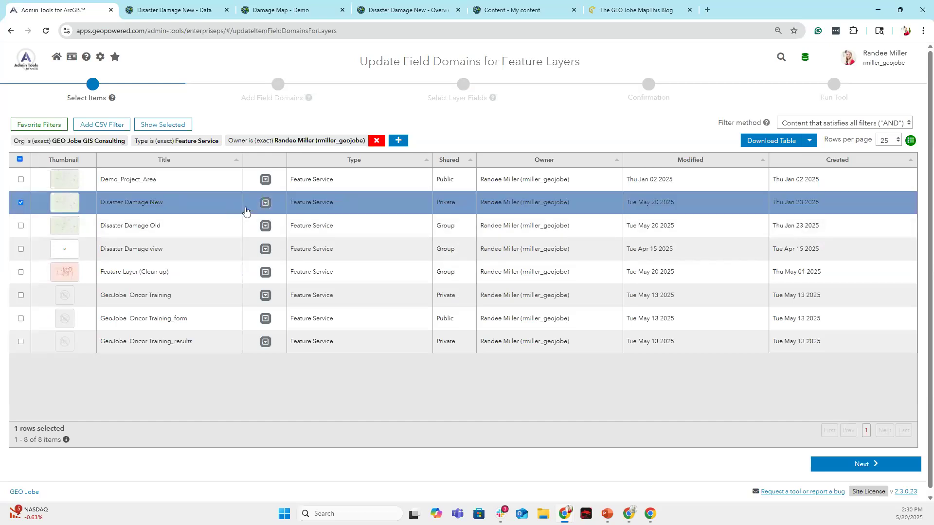
left_click(840, 463)
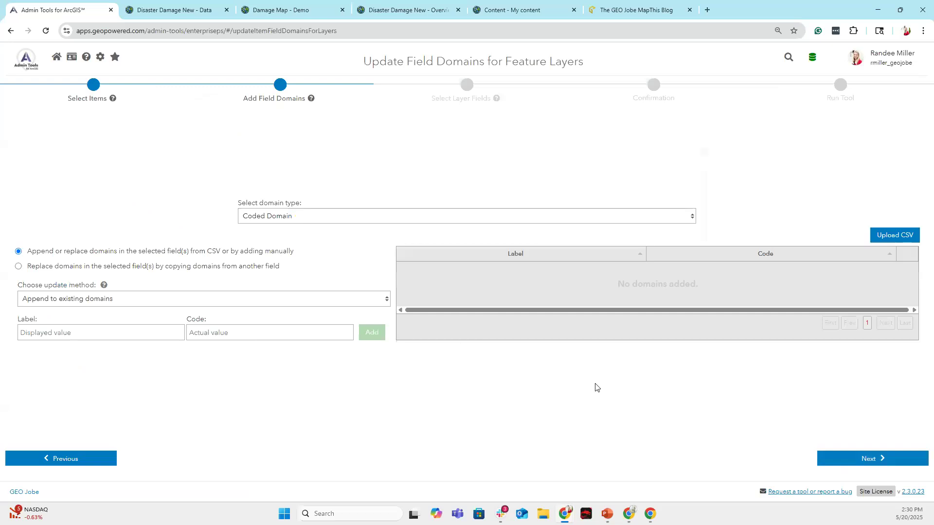
Keep the Coded domain type and choose to copy domains from another field.
left_click(365, 217)
left_click(376, 241)
left_click(415, 207)
left_click(432, 221)
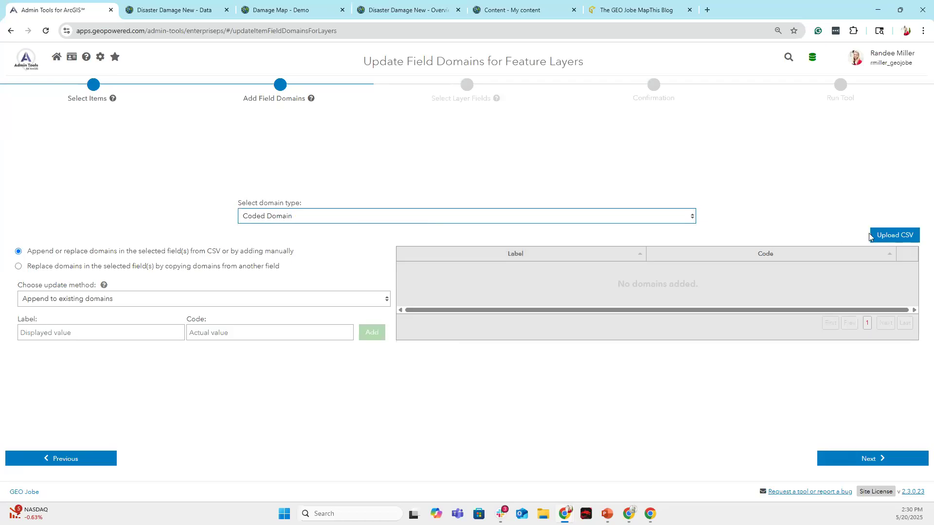
left_click(20, 267)
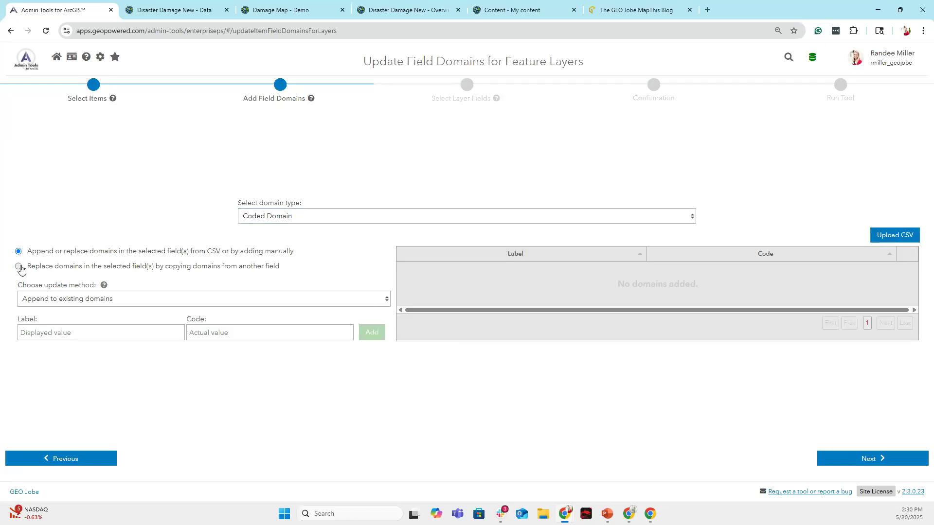
left_click(834, 285)
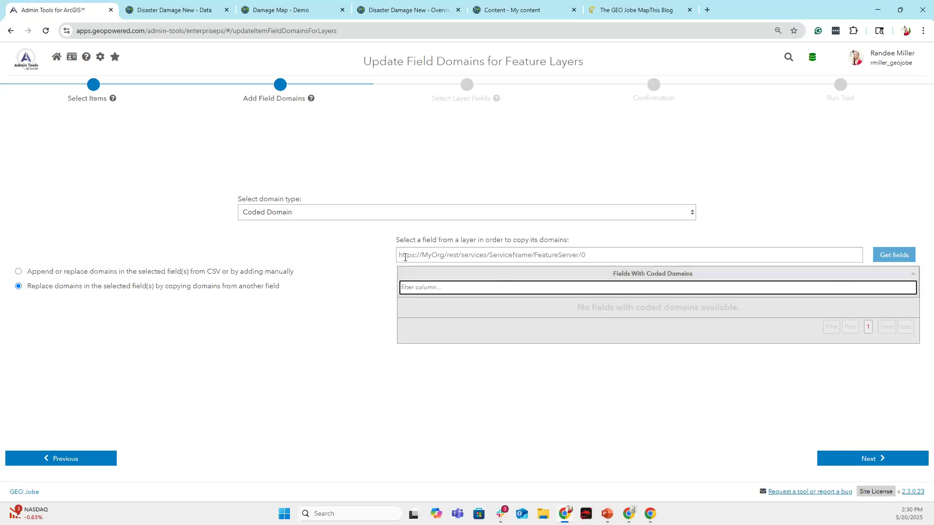
Copy the feature service URL from the Disaster Damage New overview page.
left_click(419, 255)
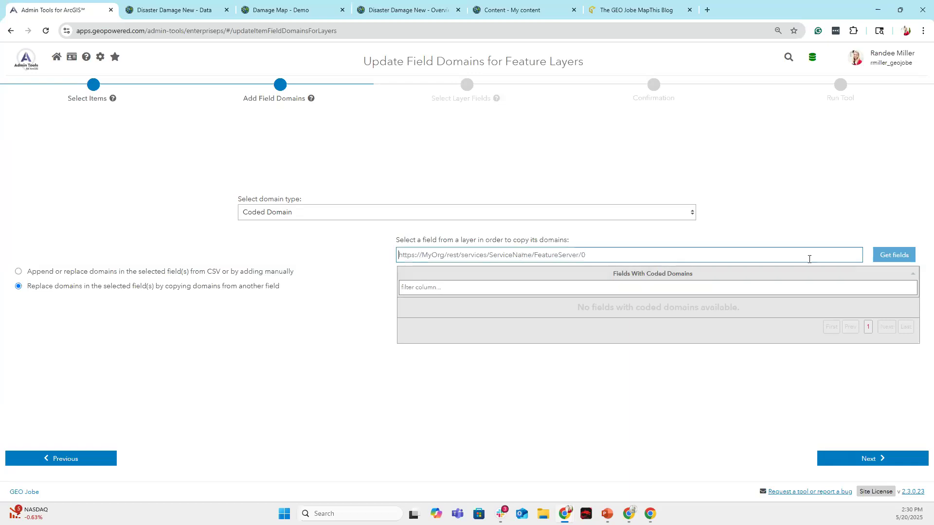
left_click(896, 258)
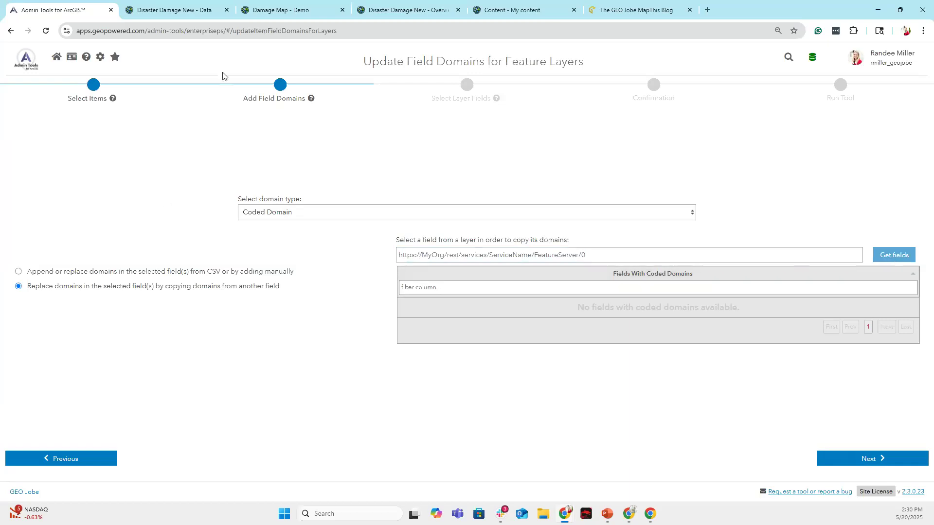
left_click(184, 9)
scroll(359, 136, "up", 2)
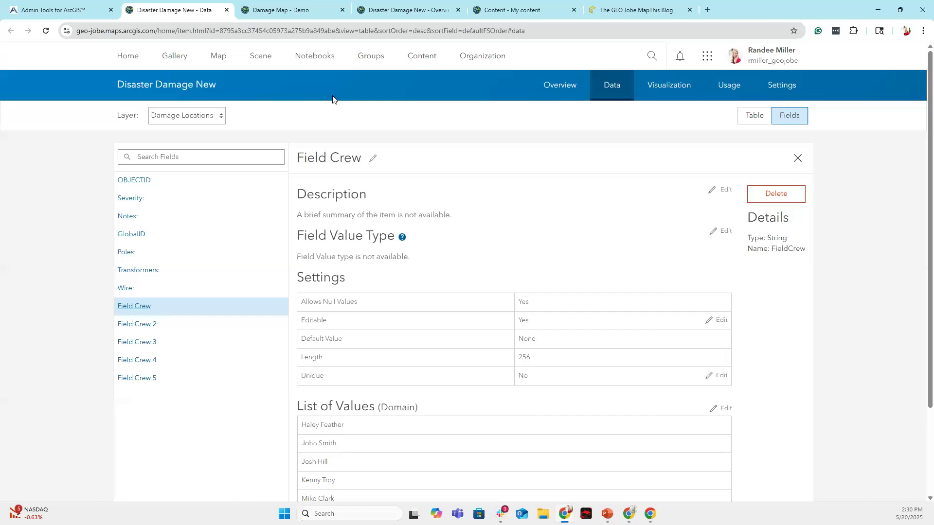
left_click(560, 85)
scroll(785, 409, "down", 10)
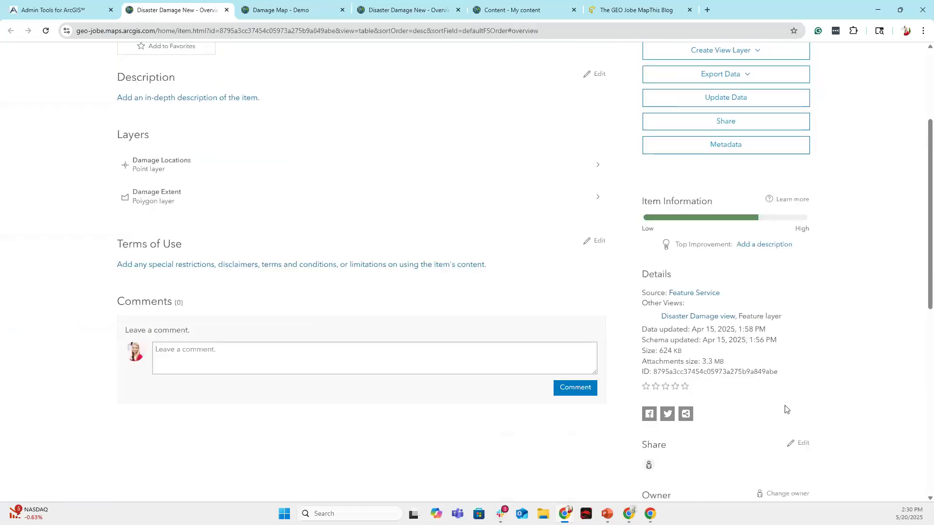
scroll(815, 414, "down", 2)
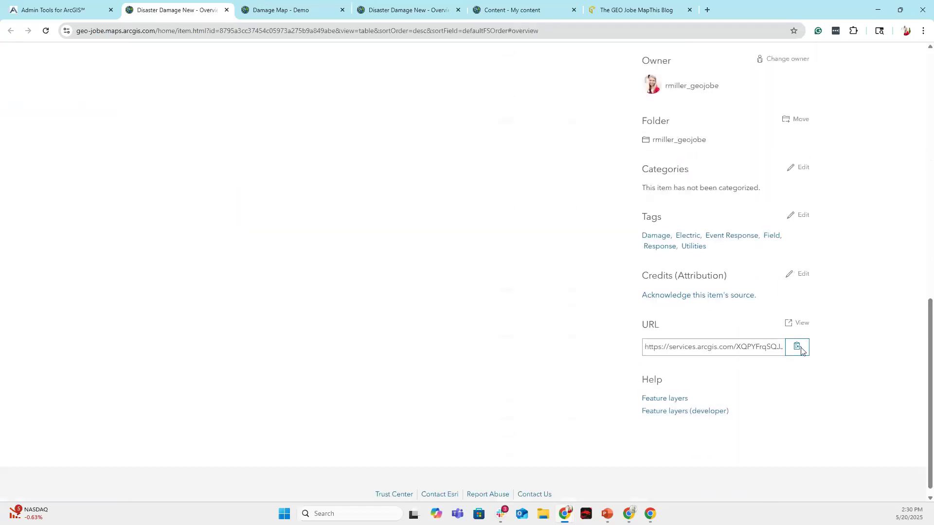
left_click(797, 348)
Paste the service URL into the layer URL box and fetch its fields, keeping Coded Domain.
key("ctrl+1")
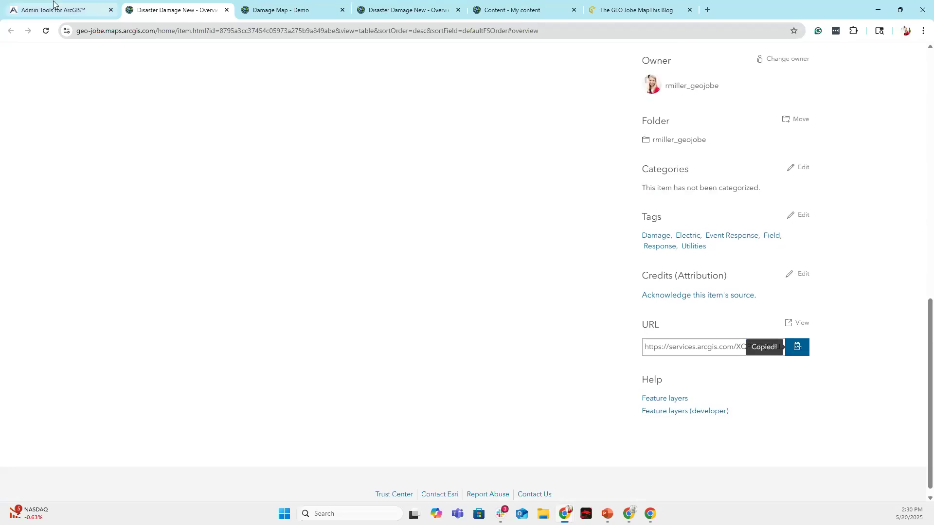
left_click(502, 256)
key("ctrl+v")
left_click(893, 255)
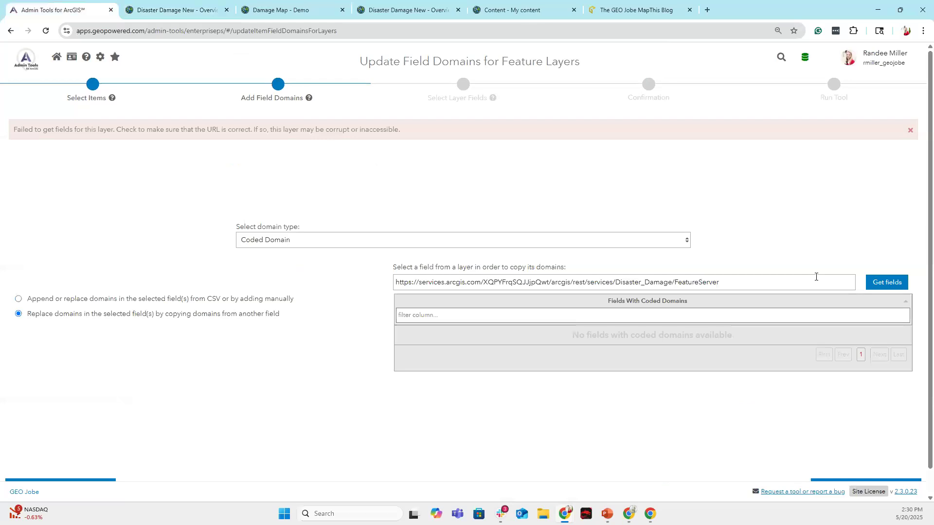
left_click(883, 316)
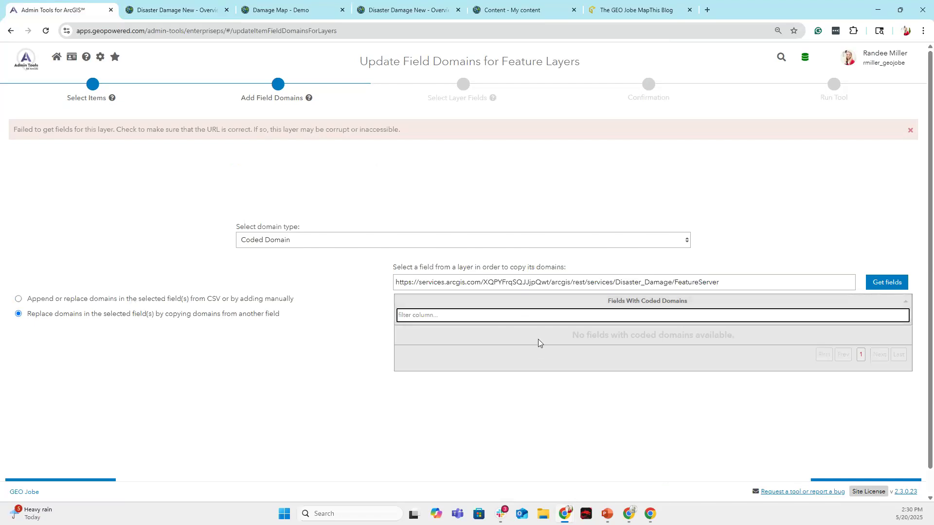
left_click(877, 287)
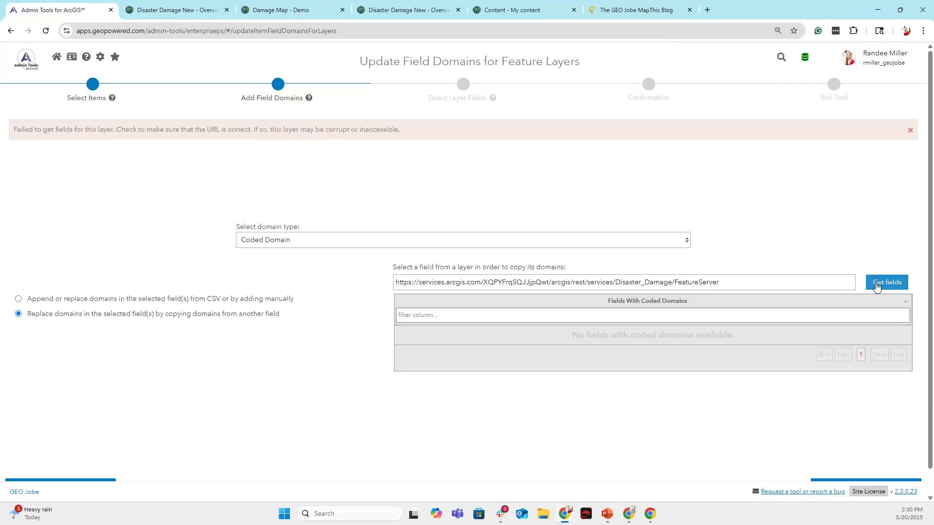
left_click(671, 240)
left_click(671, 239)
Append layer 0 to the URL and load its coded-domain fields, SEVERITY and FieldCrew–FieldCrew5.
left_click(187, 11)
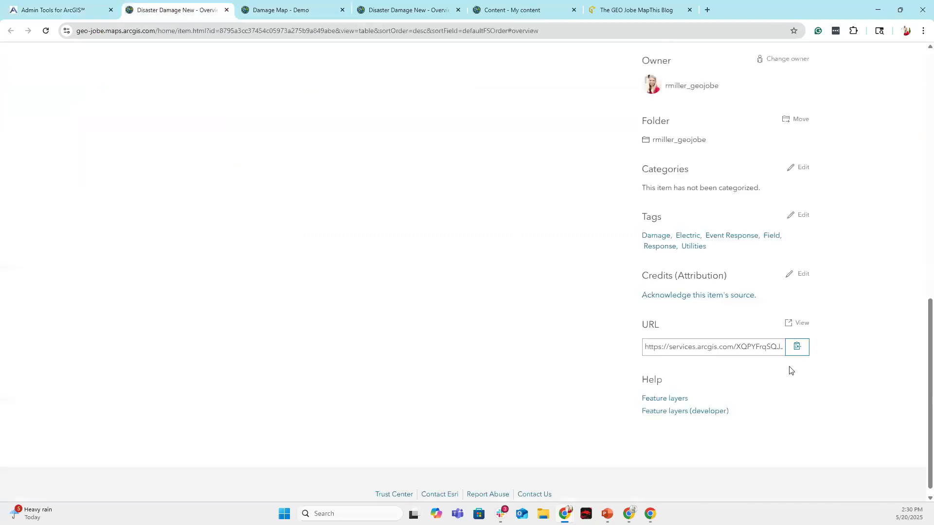
left_click(799, 324)
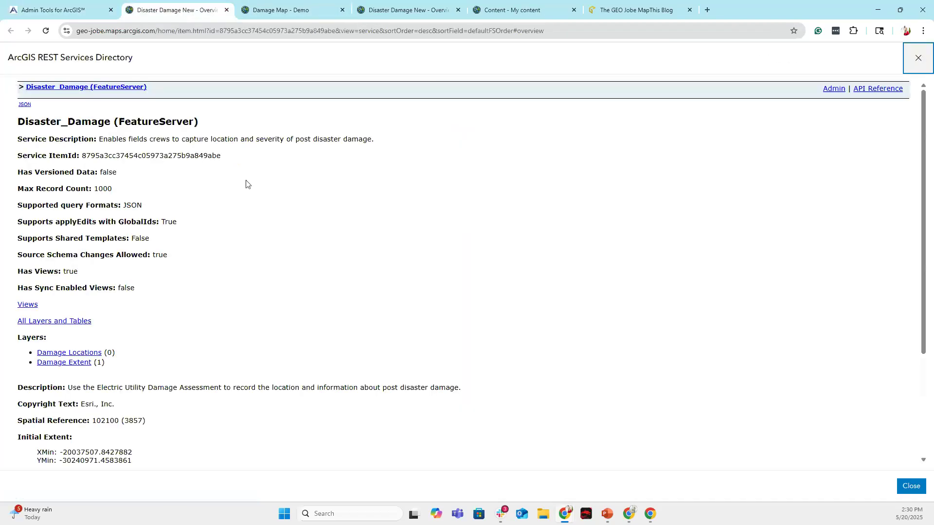
left_click(69, 354)
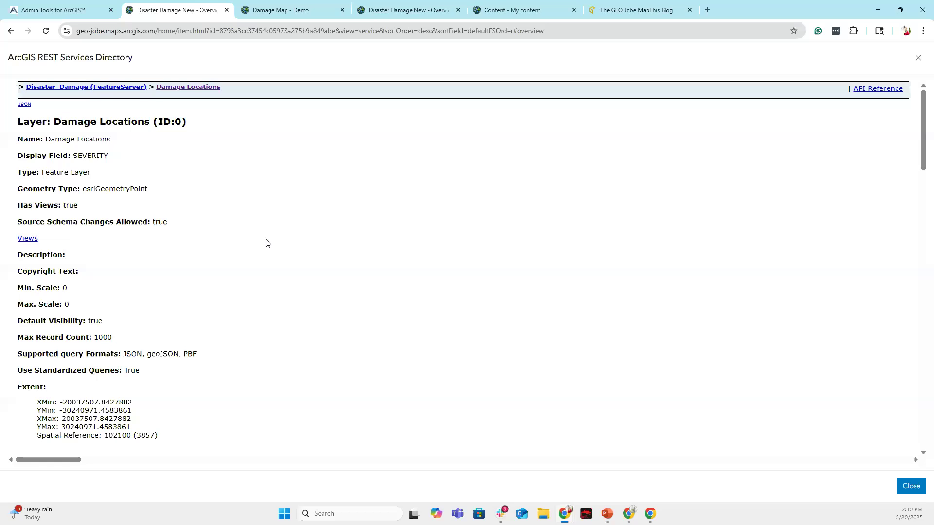
left_click(73, 6)
left_click(738, 282)
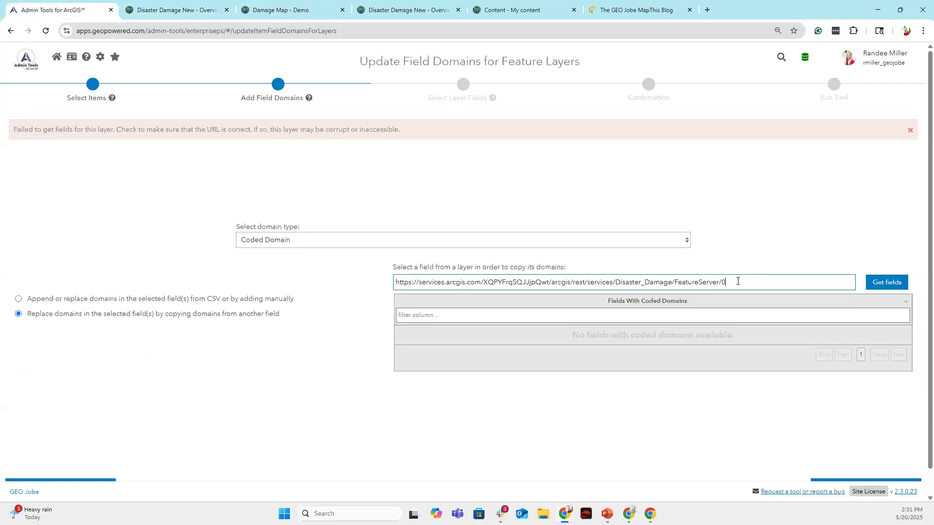
left_click(888, 284)
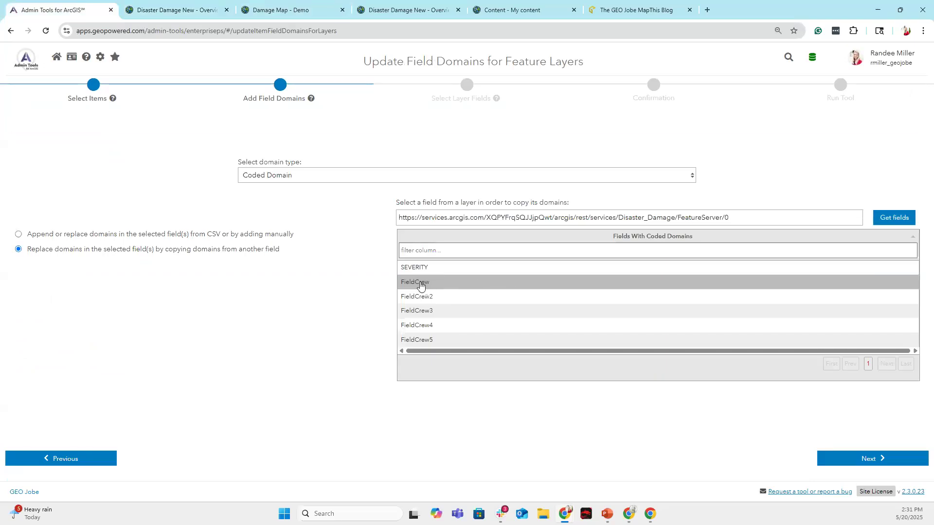
Choose FieldCrew as the domain source field and advance to field selection.
left_click(456, 286)
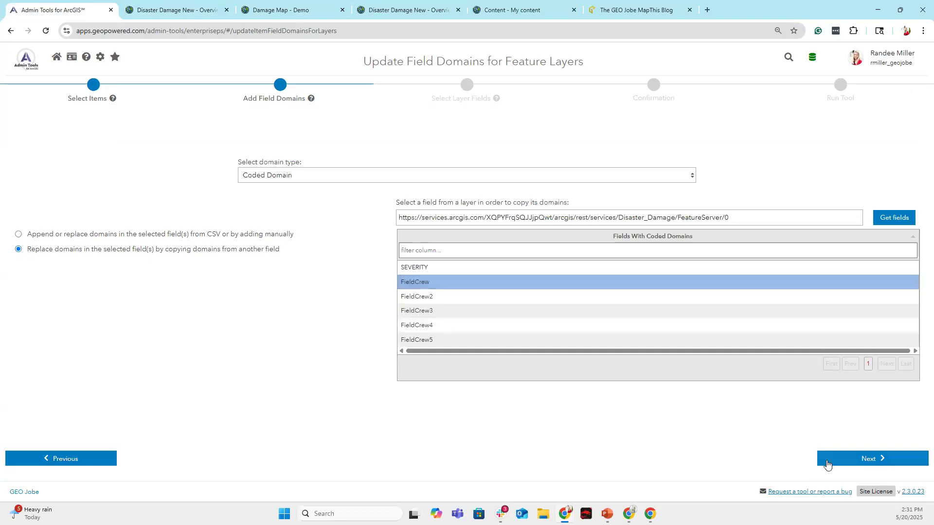
left_click(867, 459)
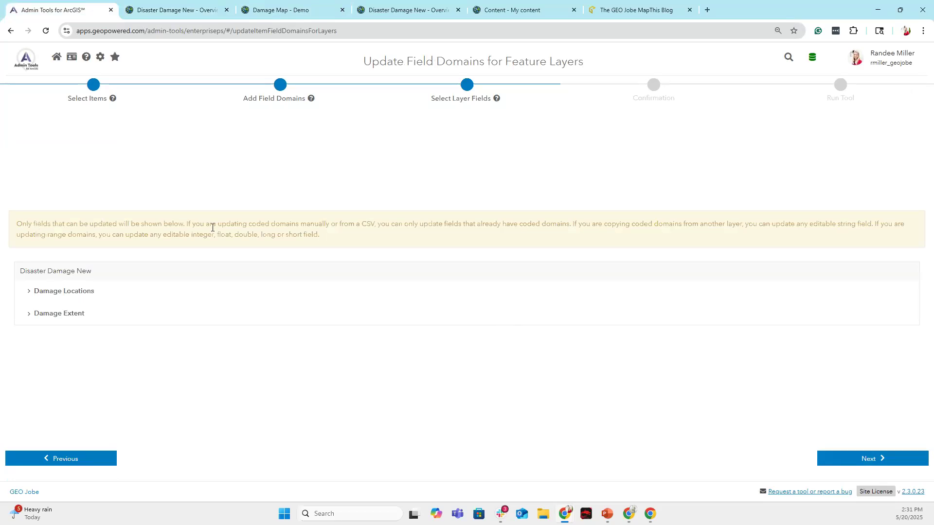
left_click(825, 459)
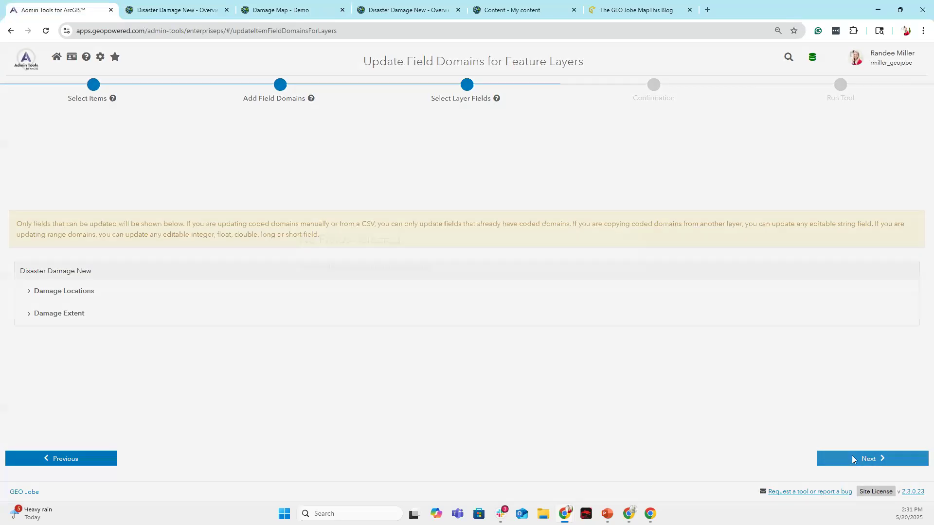
left_click(631, 260)
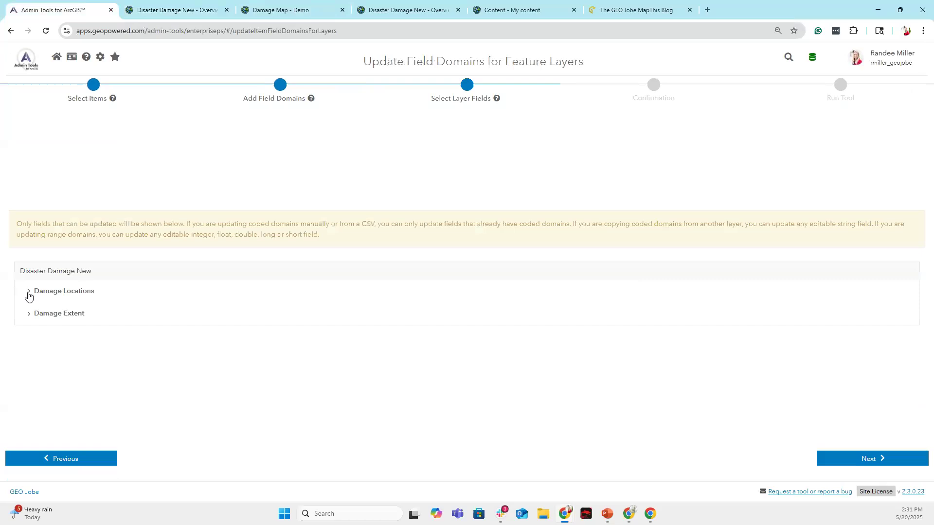
Tick FieldCrew2 through FieldCrew5 under Damage Locations and run the domain update.
left_click(30, 292)
left_click(31, 287)
left_click(31, 299)
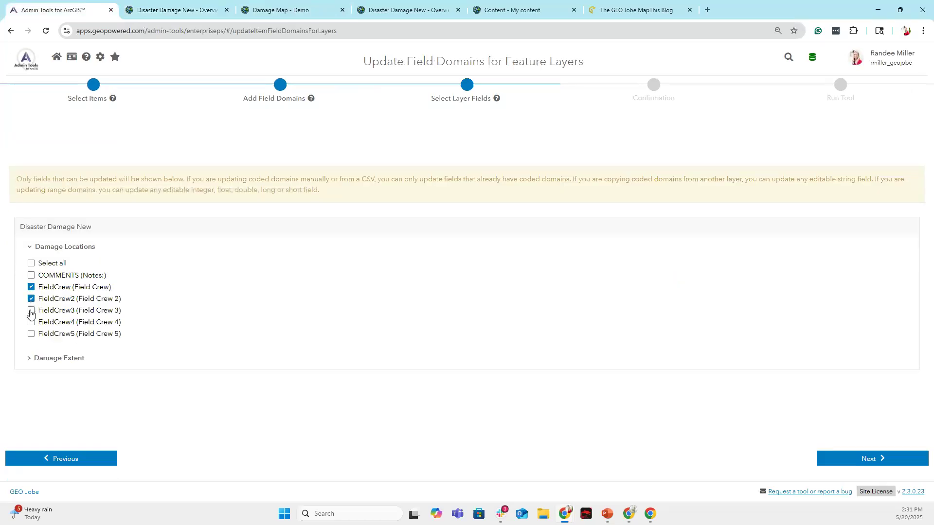
left_click(31, 311)
left_click(31, 322)
left_click(31, 287)
left_click(31, 334)
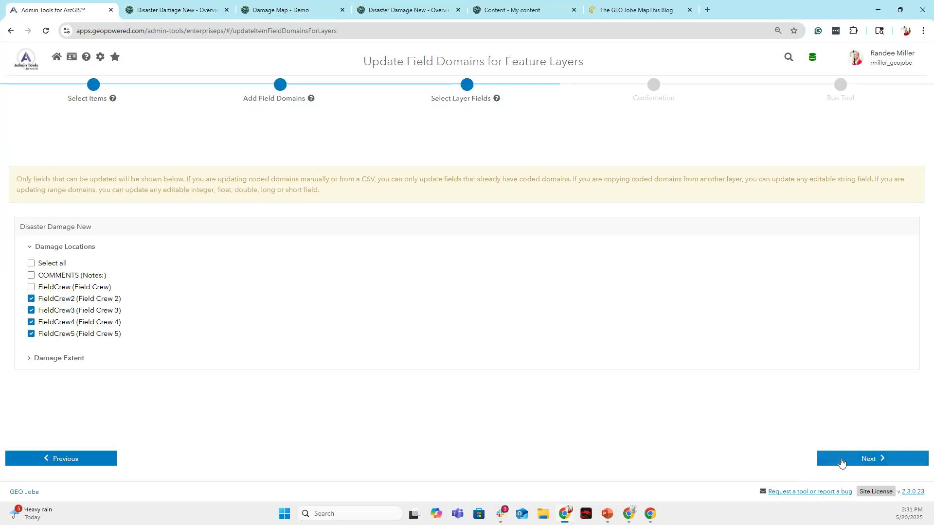
left_click(862, 459)
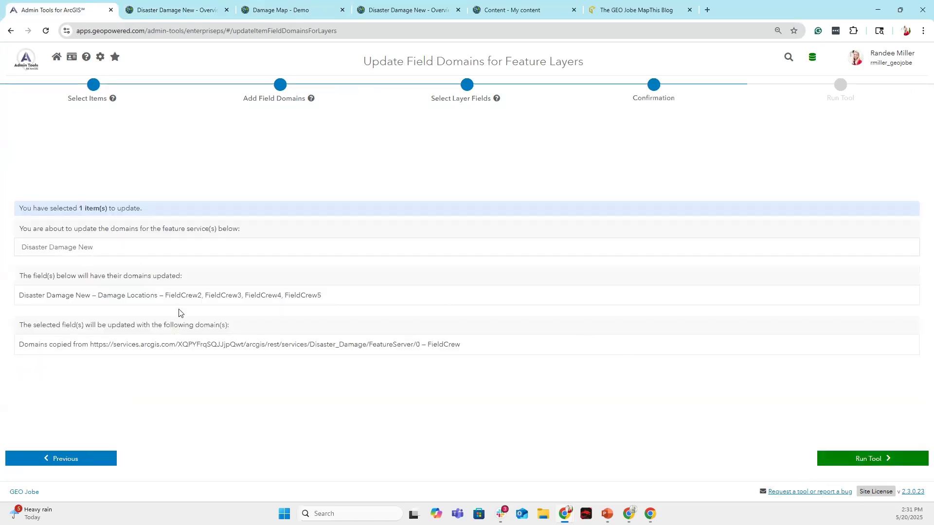
left_click(856, 459)
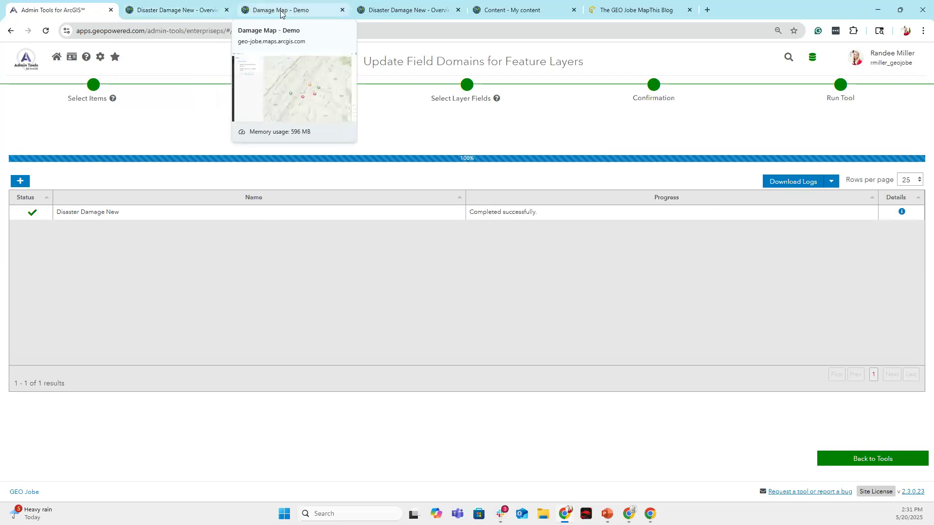
Show the field list on the Disaster Damage New item's data page in ArcGIS Online.
left_click(175, 9)
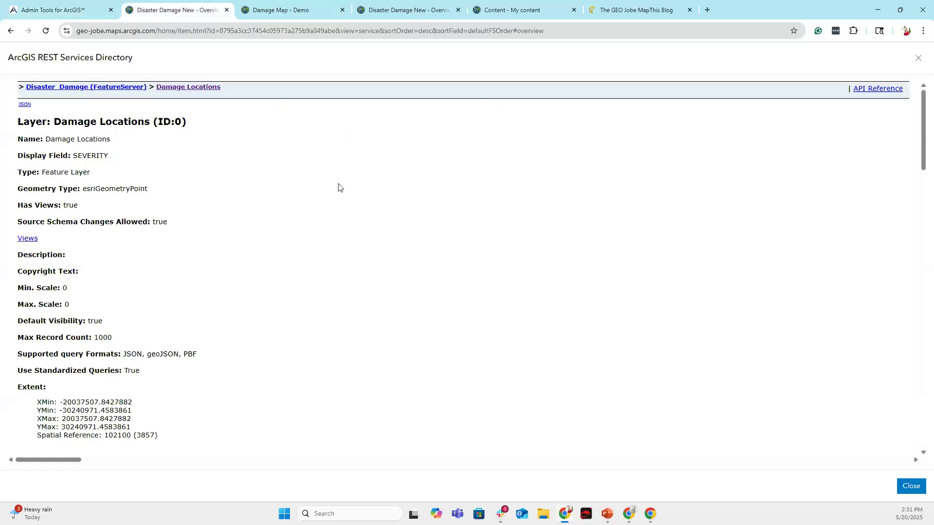
left_click(391, 13)
left_click(612, 86)
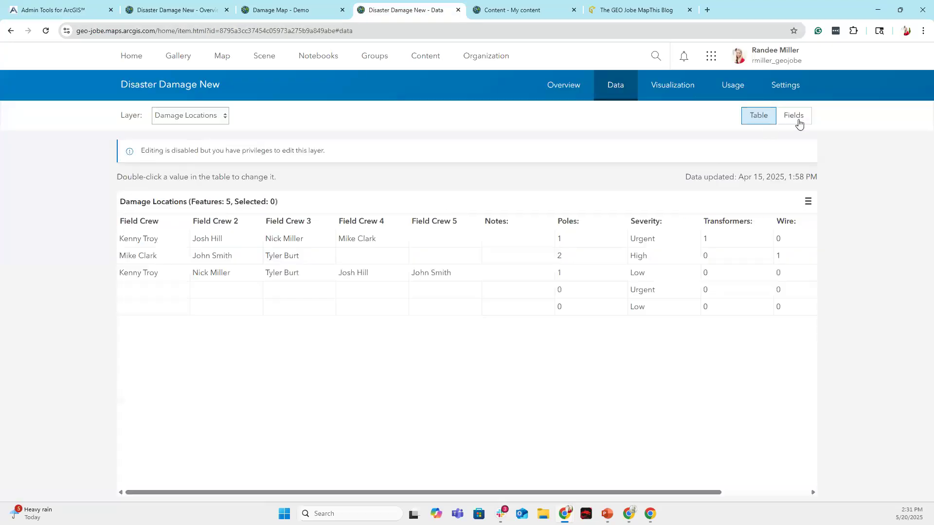
left_click(798, 121)
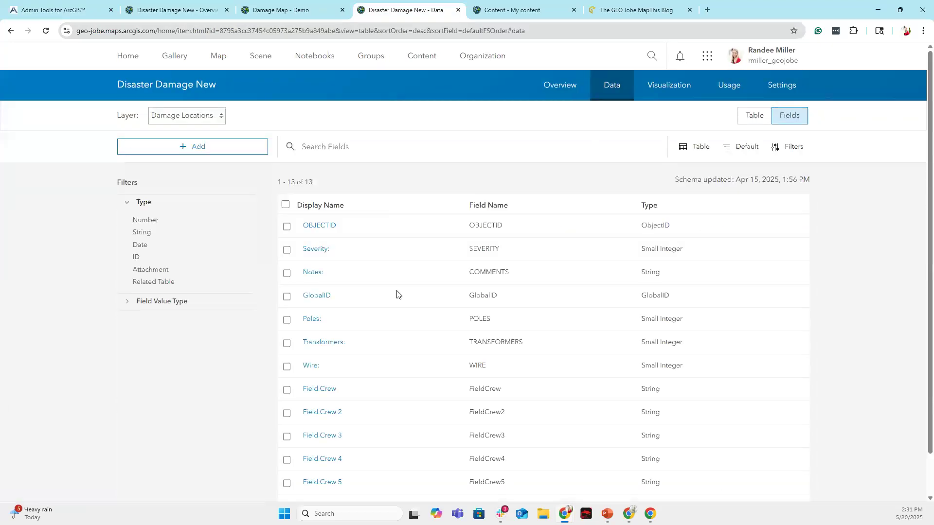
scroll(392, 299, "down", 1)
Check the crew-name domain values on Field Crew 2 through Field Crew 5.
left_click(325, 366)
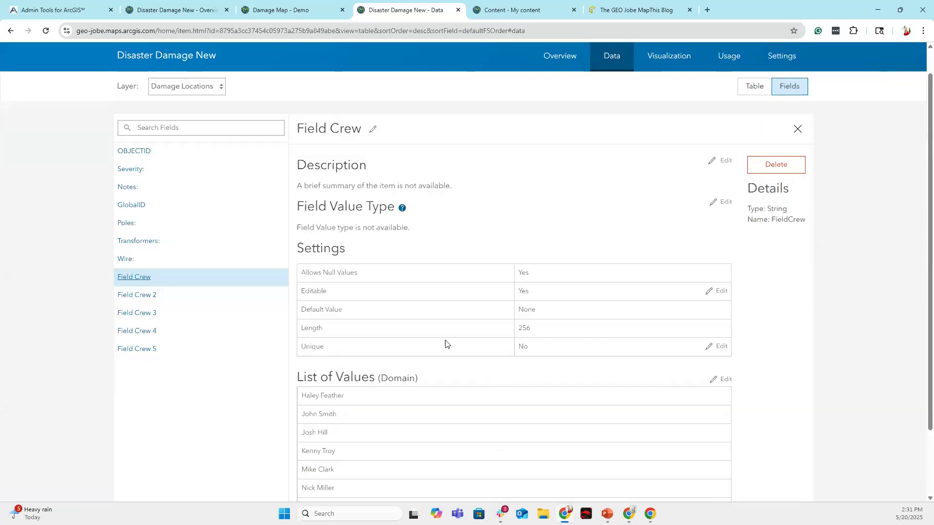
scroll(390, 315, "down", 2)
left_click(141, 217)
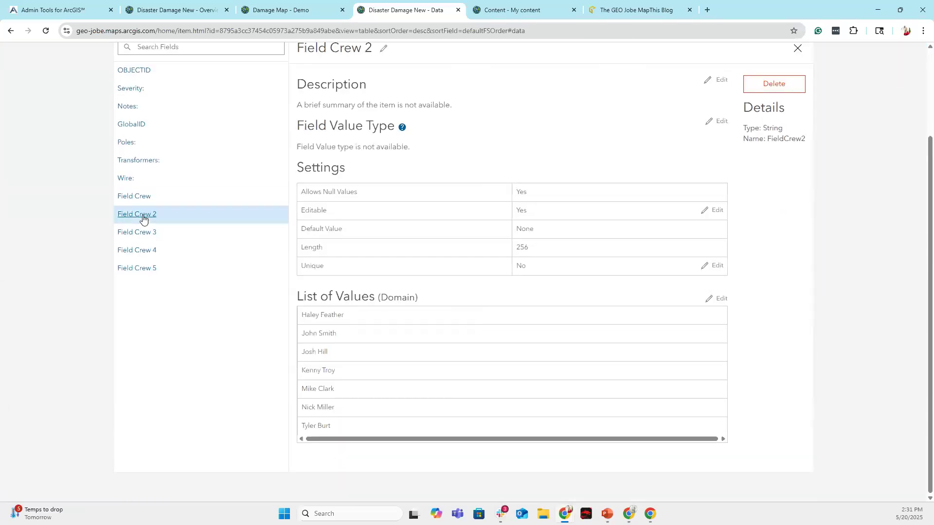
left_click(147, 235)
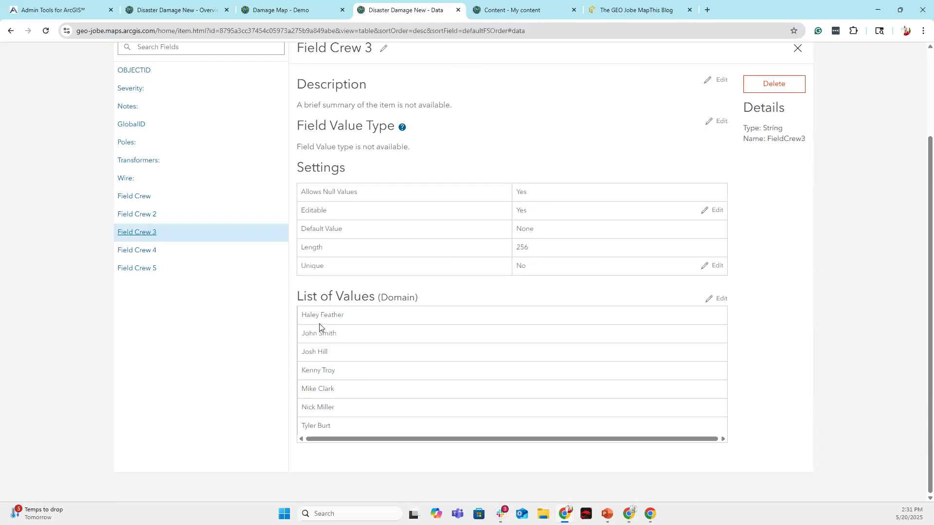
left_click(156, 253)
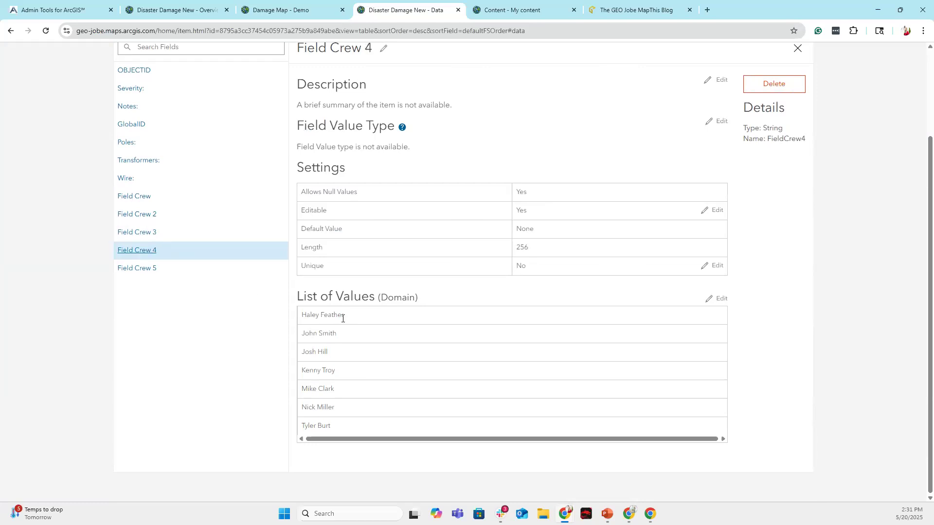
left_click(146, 270)
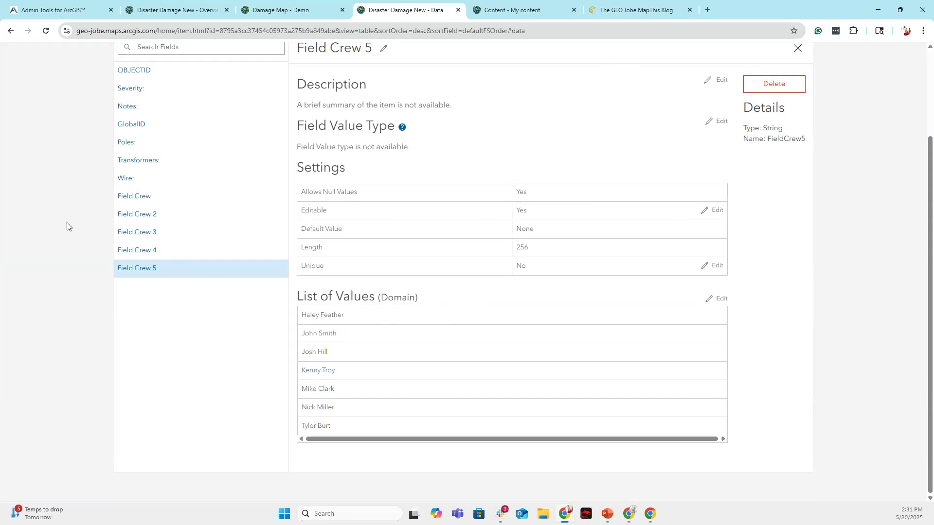
scroll(418, 358, "up", 3)
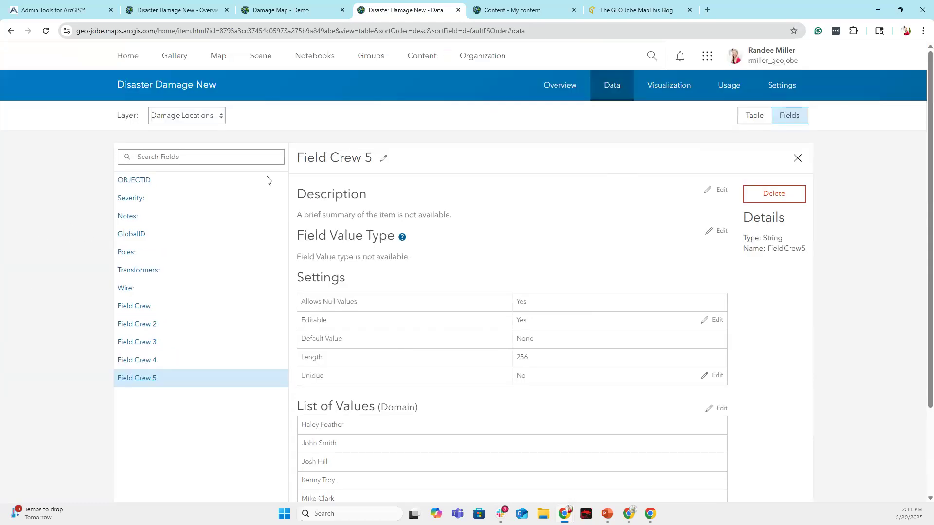
left_click(97, 10)
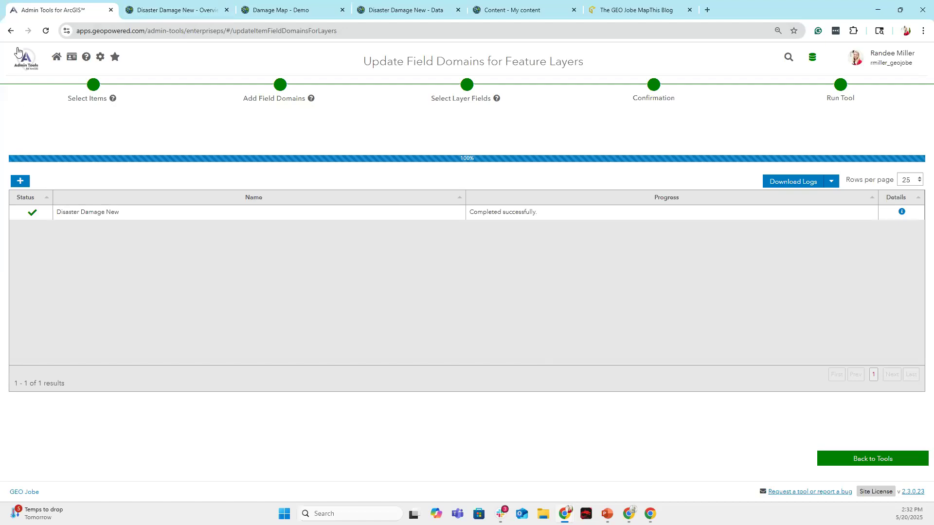
Return to the Admin Tools home page and show the Favorites tools list.
left_click(30, 61)
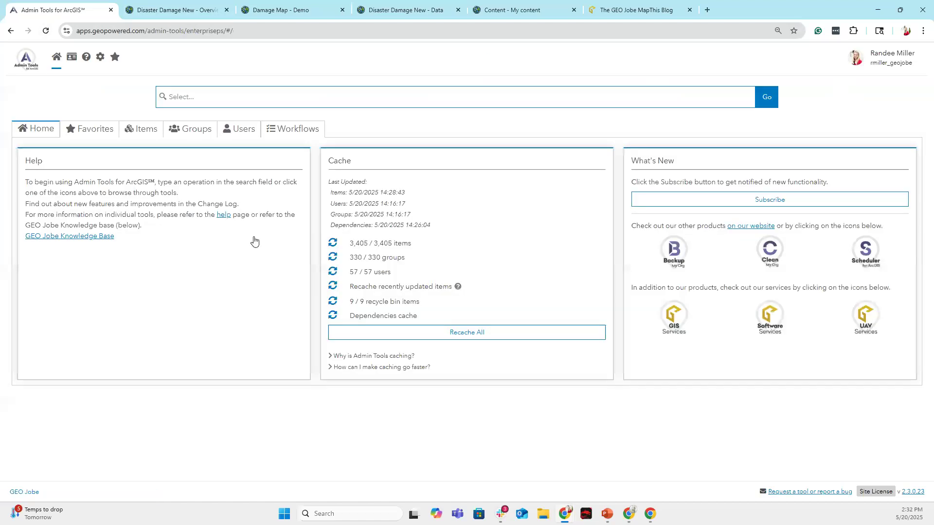
left_click(99, 132)
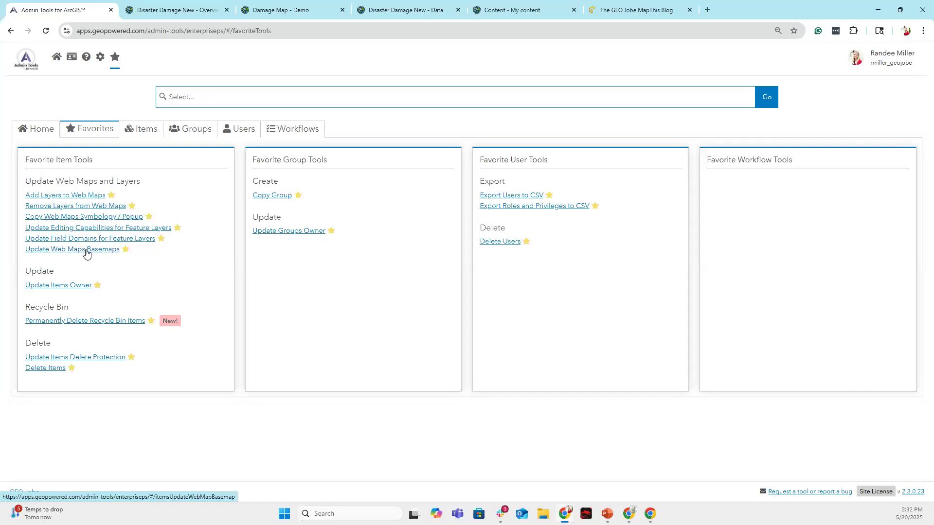
In Update Web Maps Basemaps, select only the Damage Map - Demo web map.
left_click(86, 250)
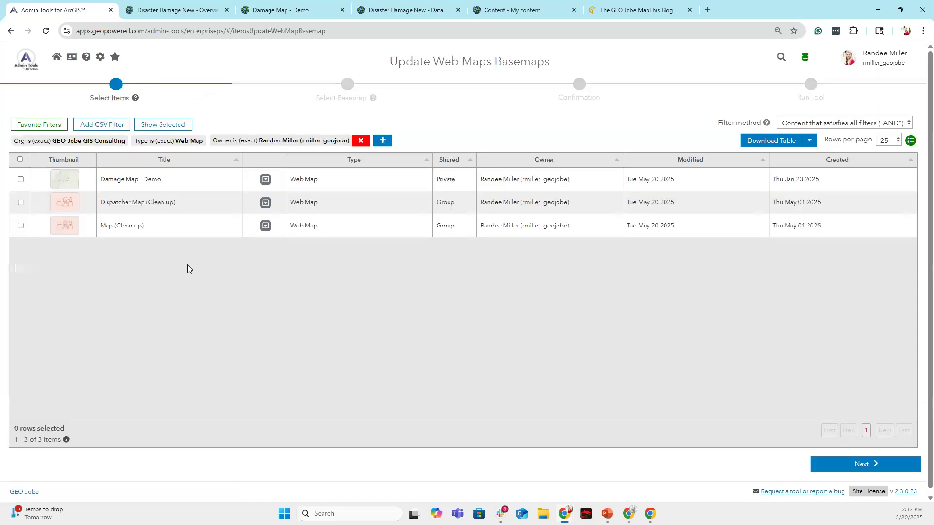
left_click(20, 179)
left_click(20, 203)
left_click(20, 225)
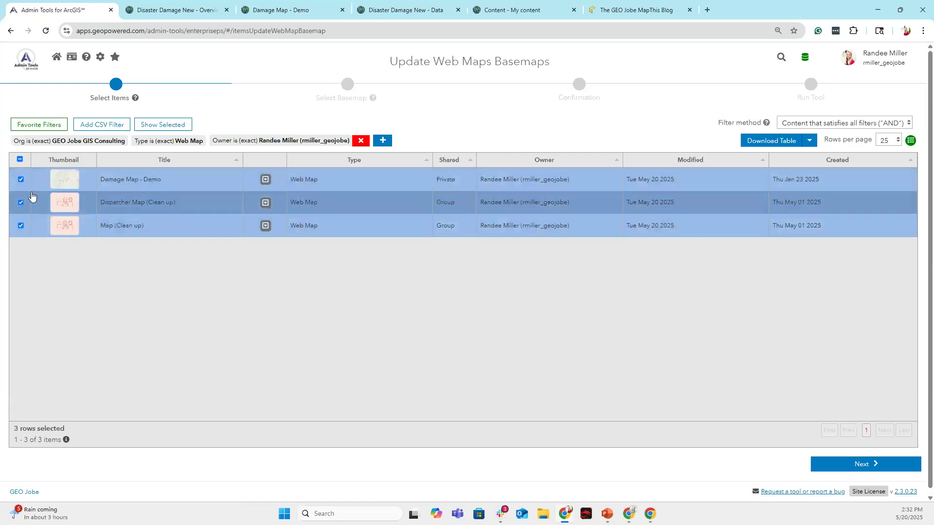
left_click(20, 225)
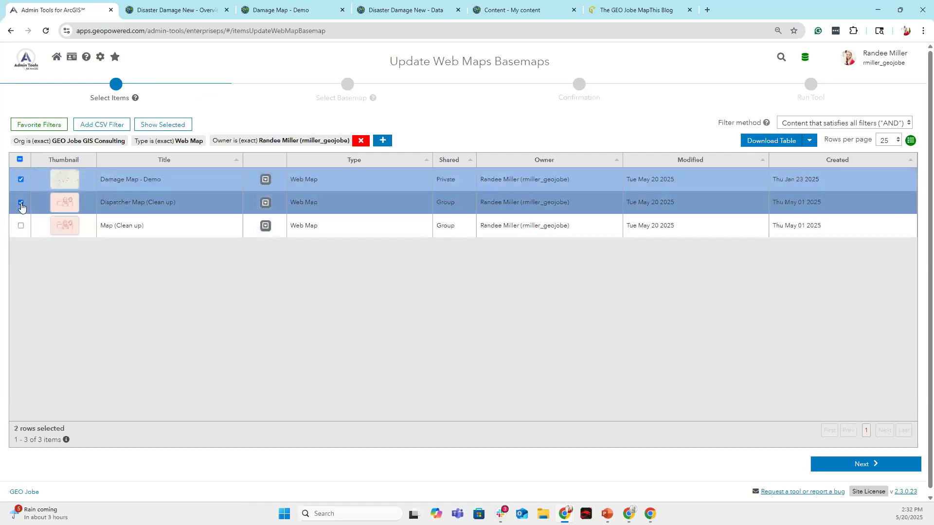
left_click(20, 203)
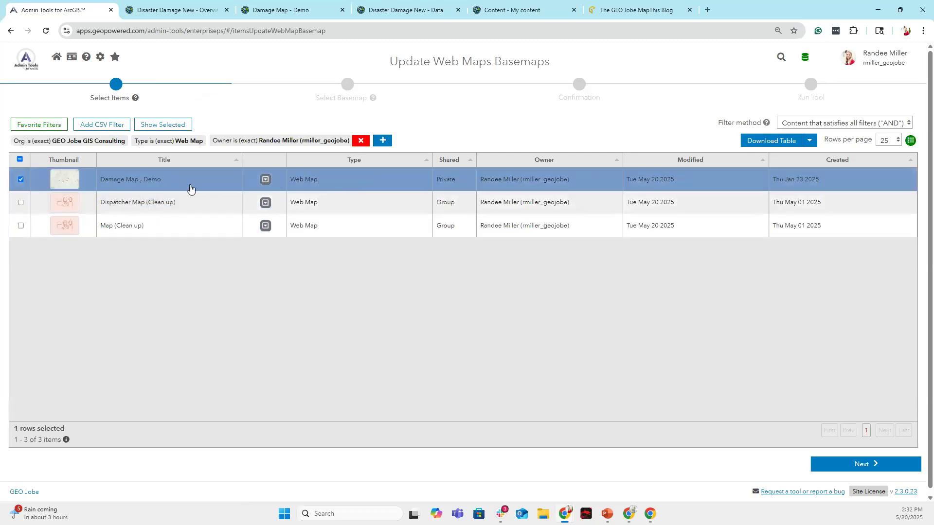
left_click(855, 468)
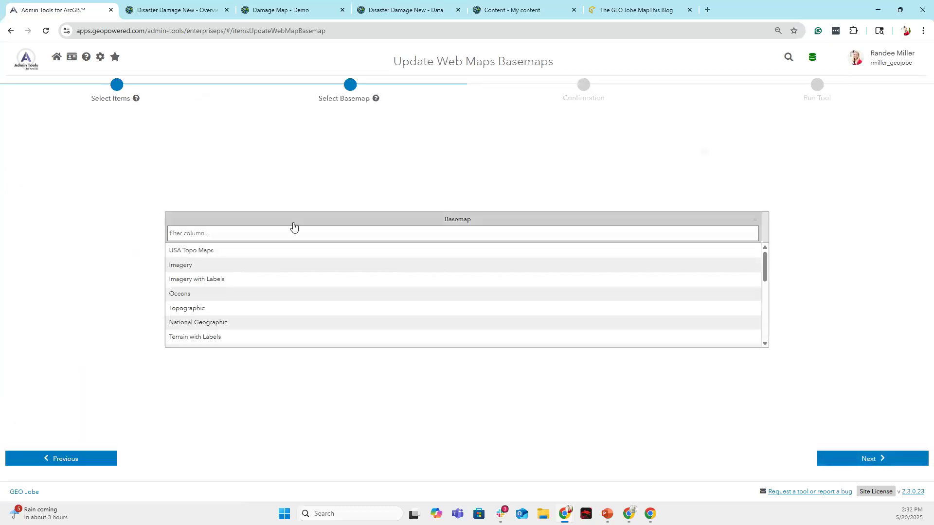
Browse the basemap choices and check Damage Map - Demo's current appearance.
scroll(240, 274, "down", 5)
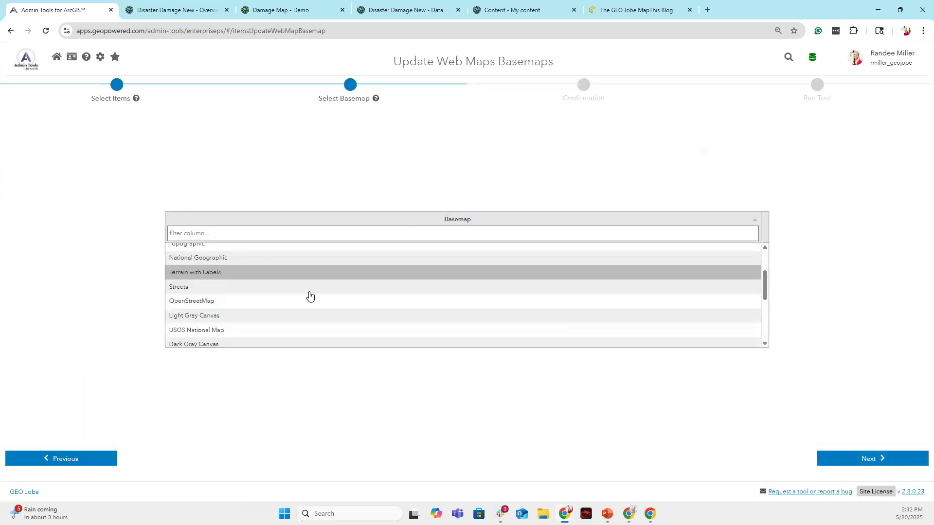
scroll(368, 310, "down", 2)
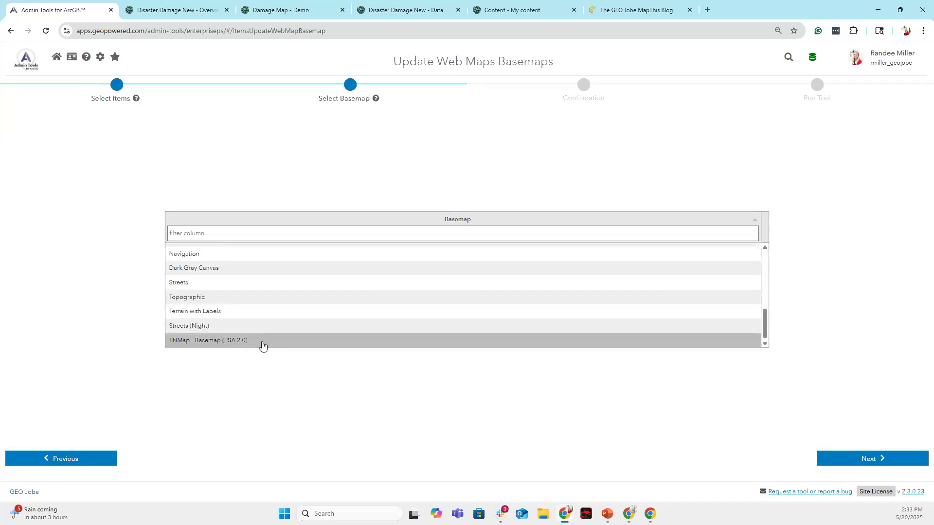
scroll(392, 321, "up", 4)
scroll(401, 292, "up", 3)
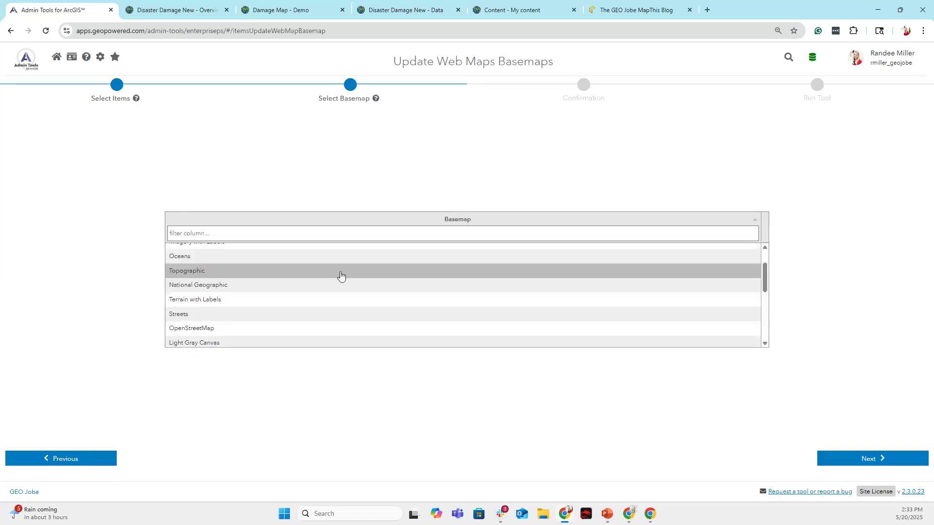
scroll(384, 318, "up", 1)
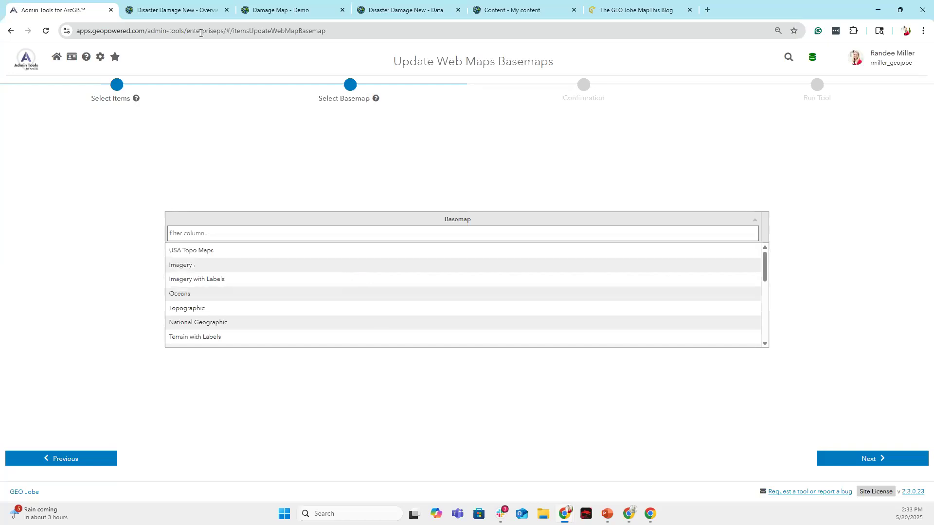
left_click(281, 9)
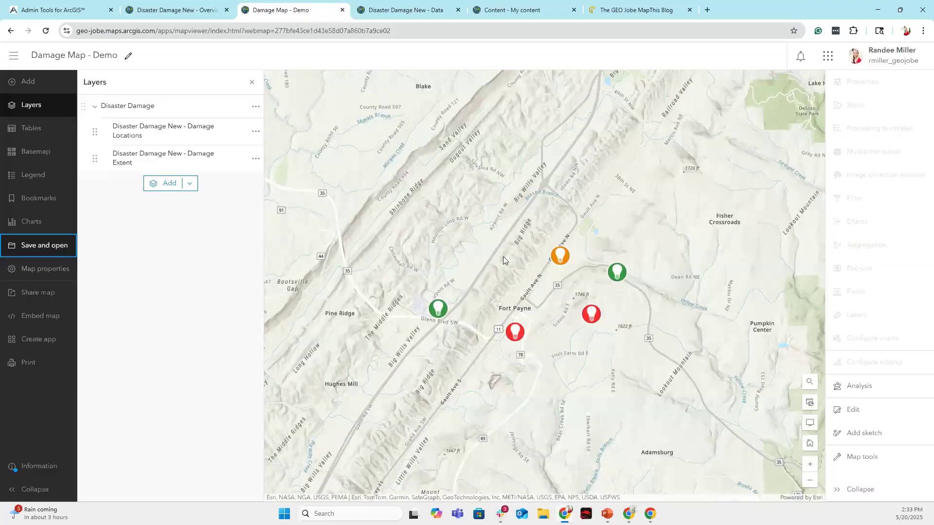
left_click(73, 12)
Apply the Imagery basemap to Damage Map - Demo and open the map to verify.
scroll(316, 312, "down", 4)
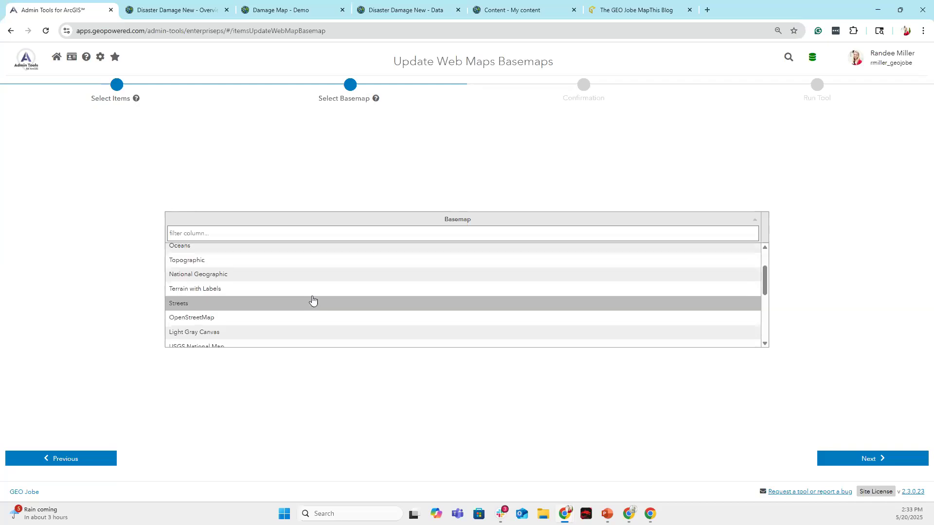
scroll(303, 308, "up", 5)
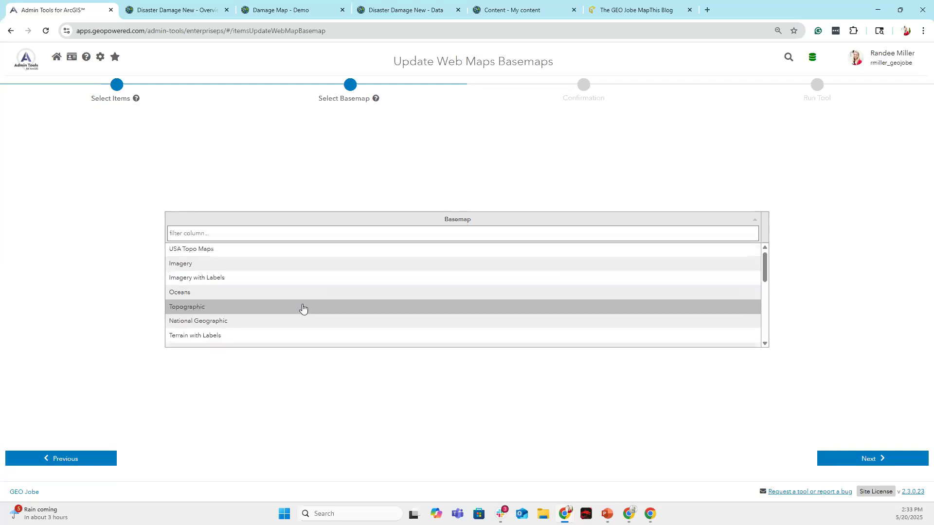
left_click(260, 268)
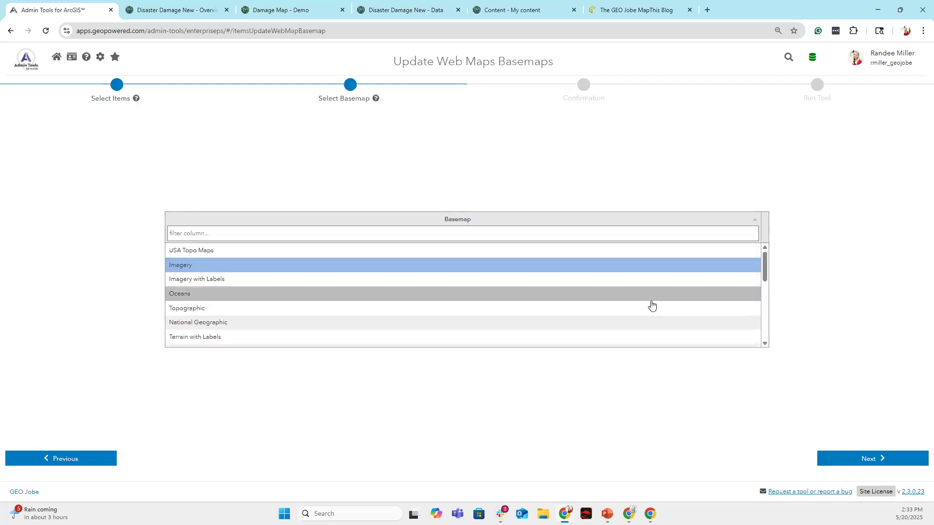
left_click(896, 457)
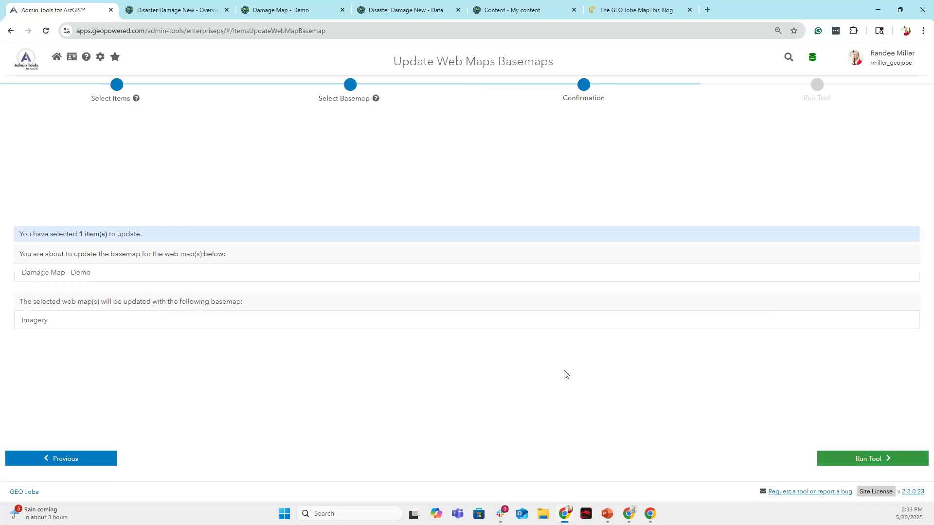
left_click(884, 461)
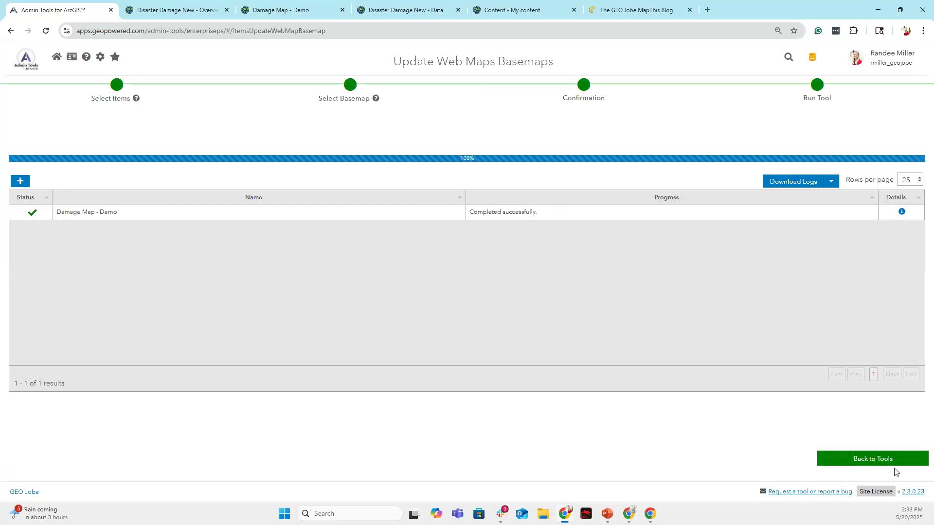
left_click(281, 9)
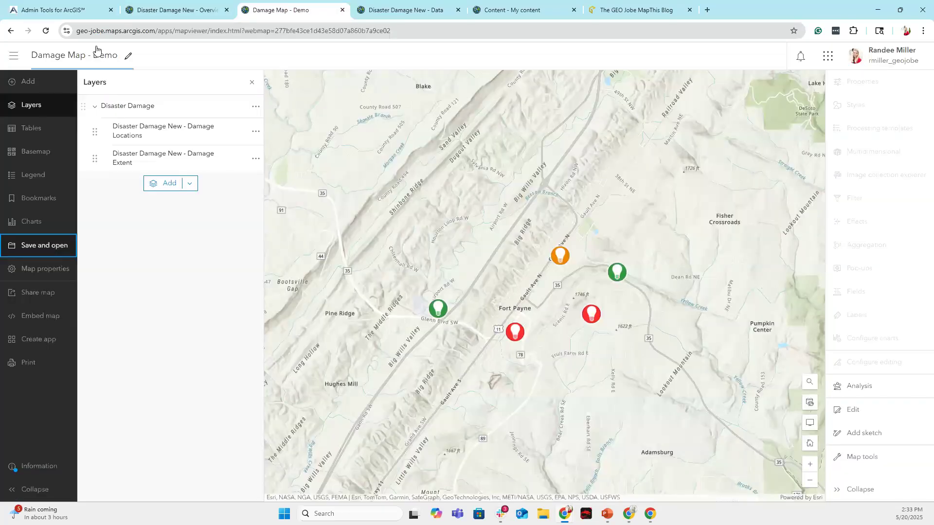
Reload Damage Map - Demo to see the Imagery basemap, then return to the job results.
left_click(46, 31)
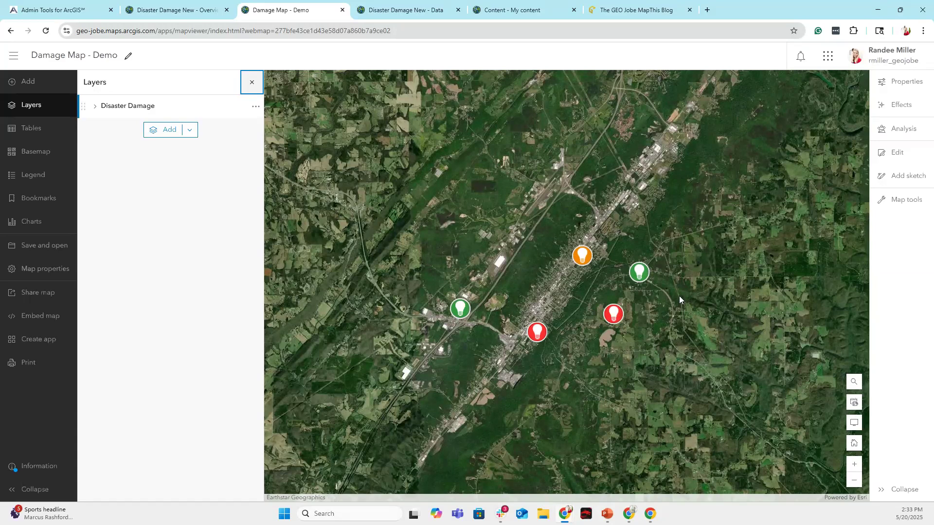
left_click(59, 9)
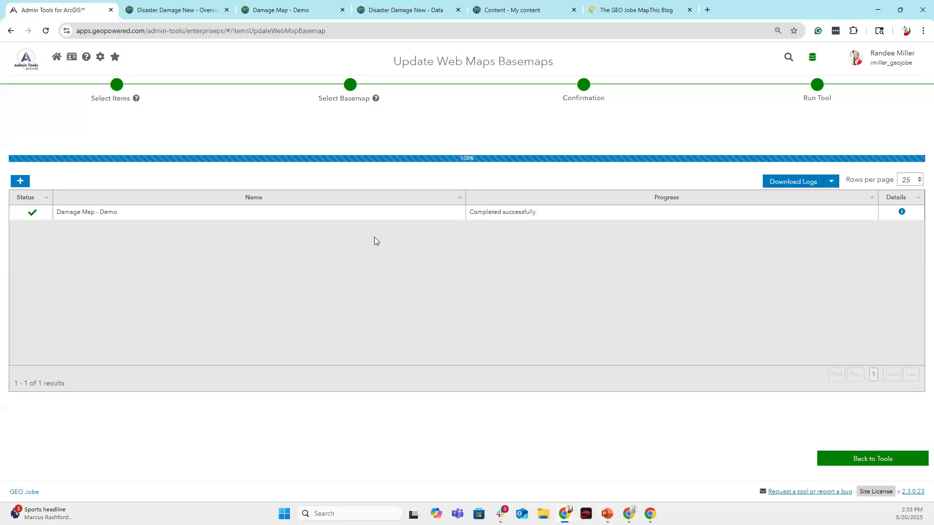
Open Update Items Owner from Favorites and select only Demo_Project_Area.
left_click(27, 61)
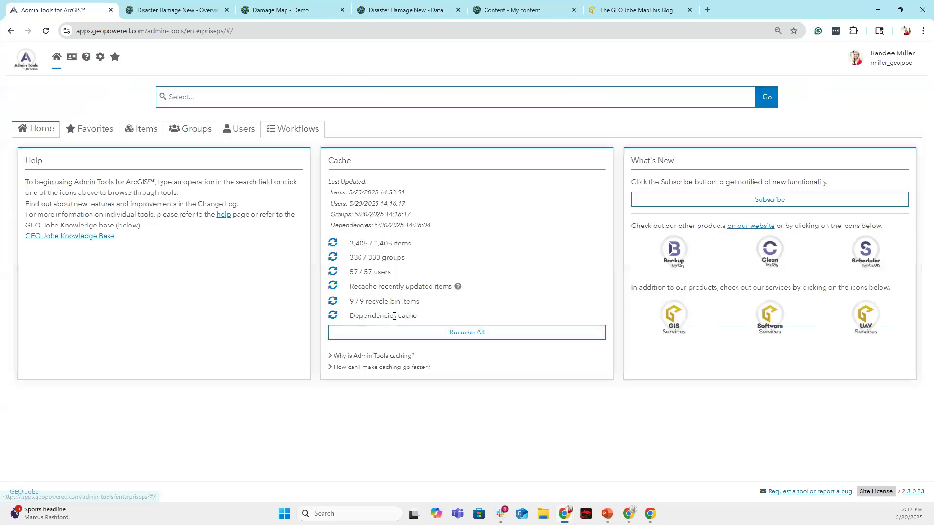
left_click(105, 129)
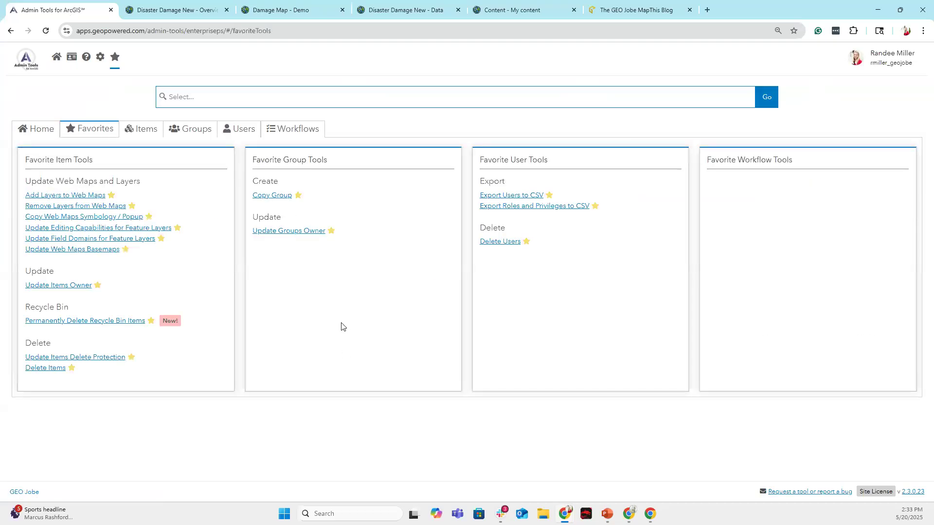
left_click(73, 286)
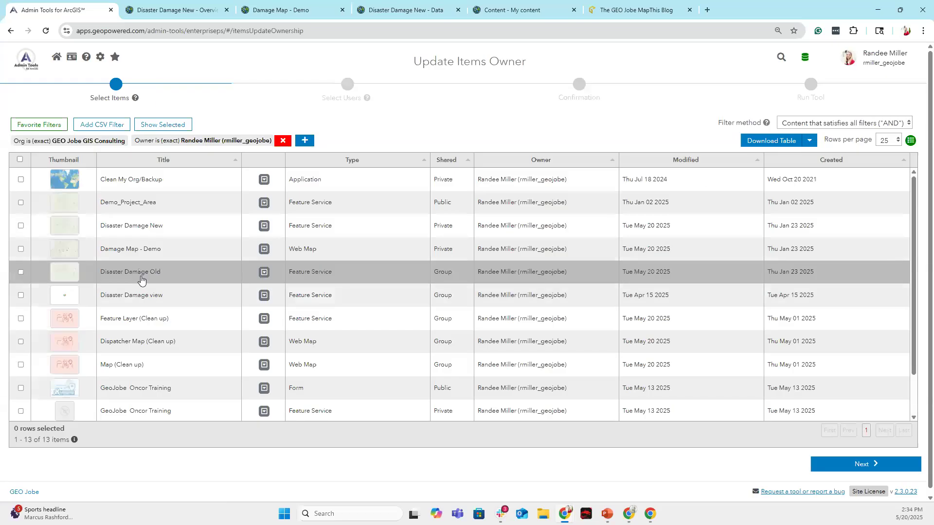
left_click(21, 226)
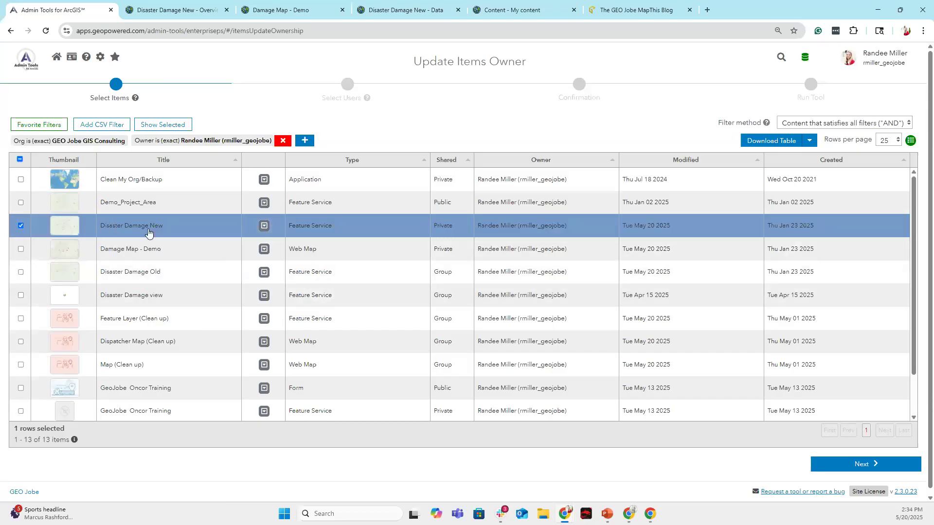
left_click(21, 202)
left_click(21, 225)
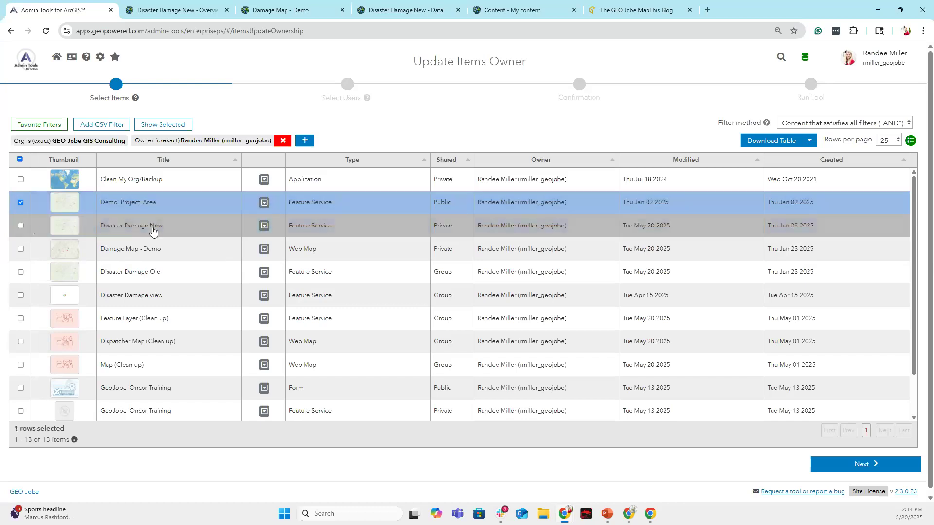
left_click(874, 464)
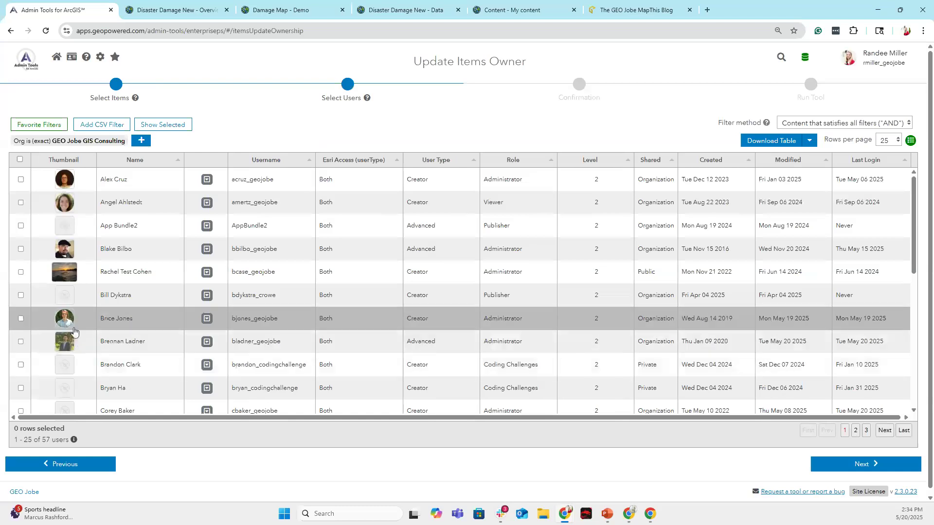
Pick the target user as new owner and run the transfer.
scroll(80, 326, "down", 1)
scroll(80, 327, "down", 3)
left_click(21, 278)
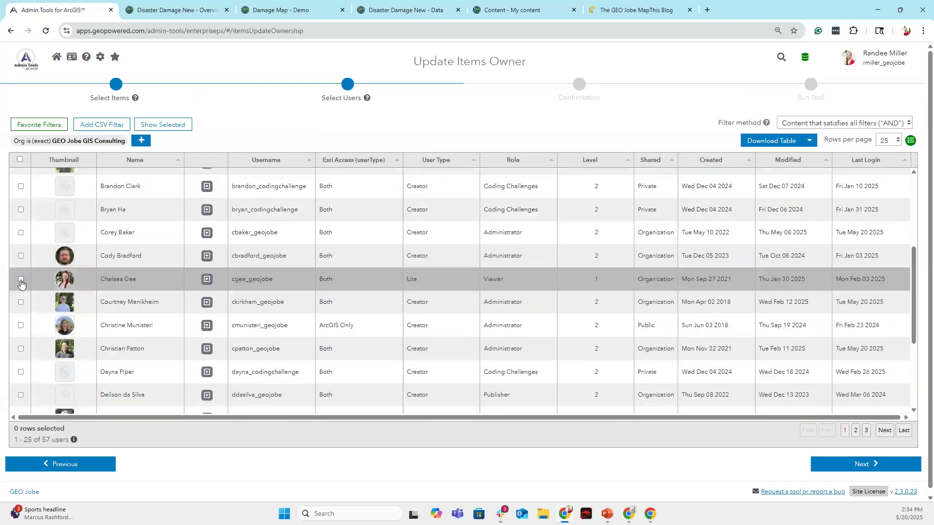
left_click(857, 463)
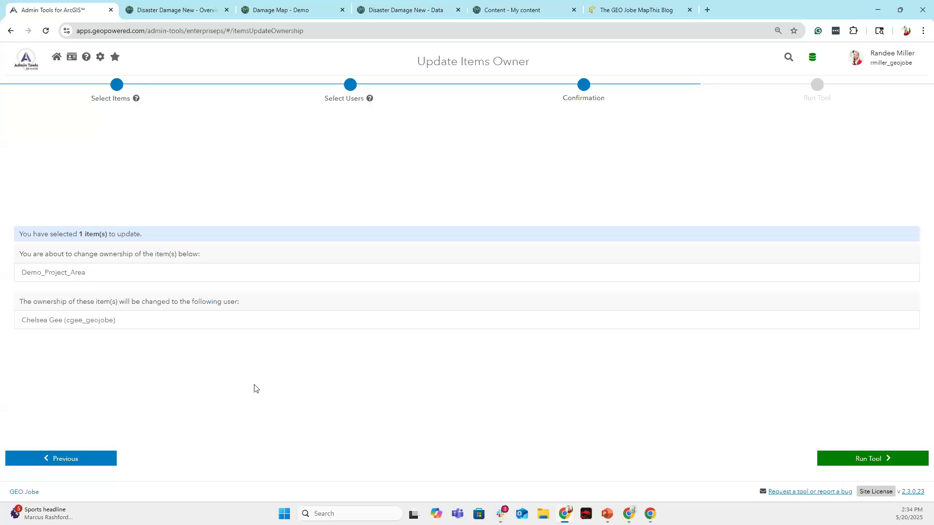
left_click(868, 459)
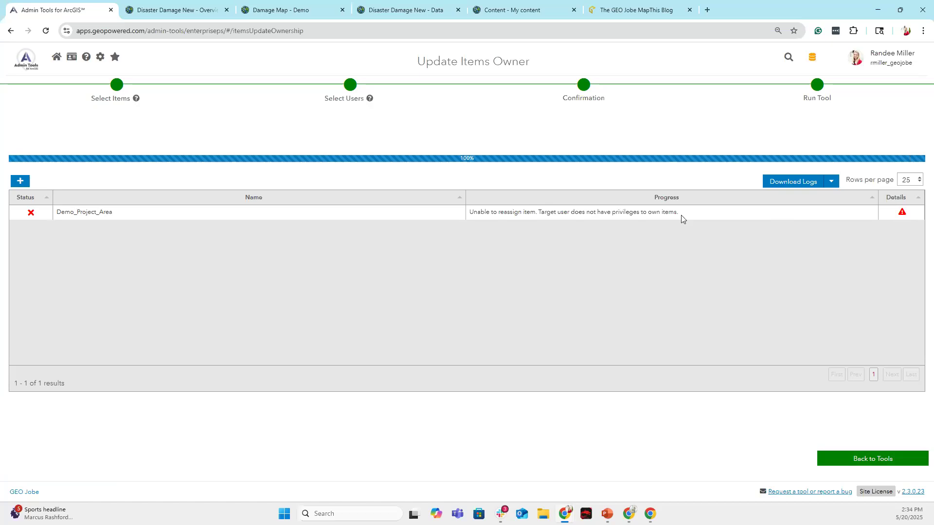
Read and close the Demo_Project_Area error log, then head back to the home page.
left_click(901, 213)
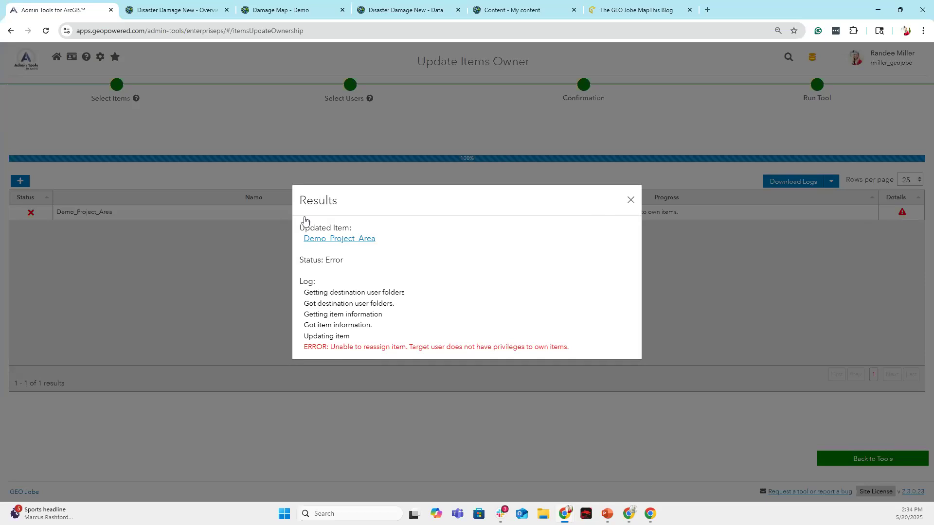
left_click(286, 239)
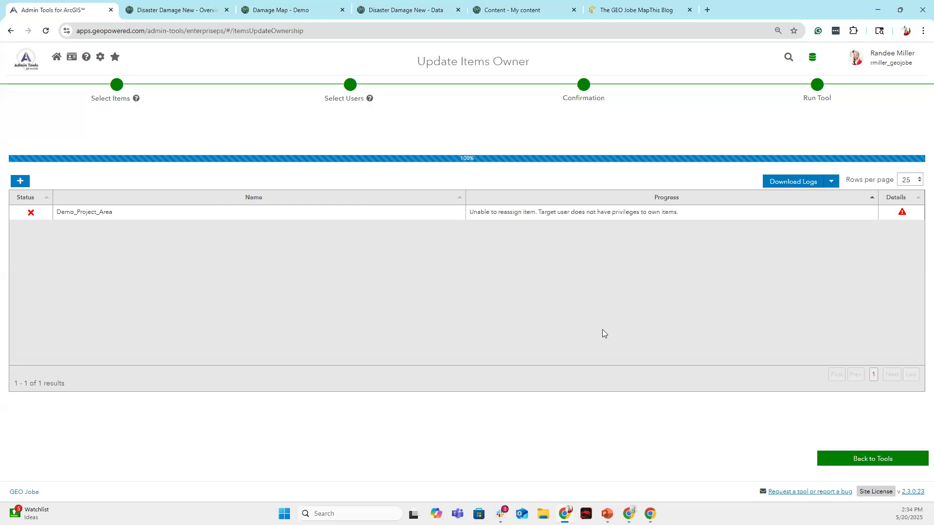
left_click(23, 66)
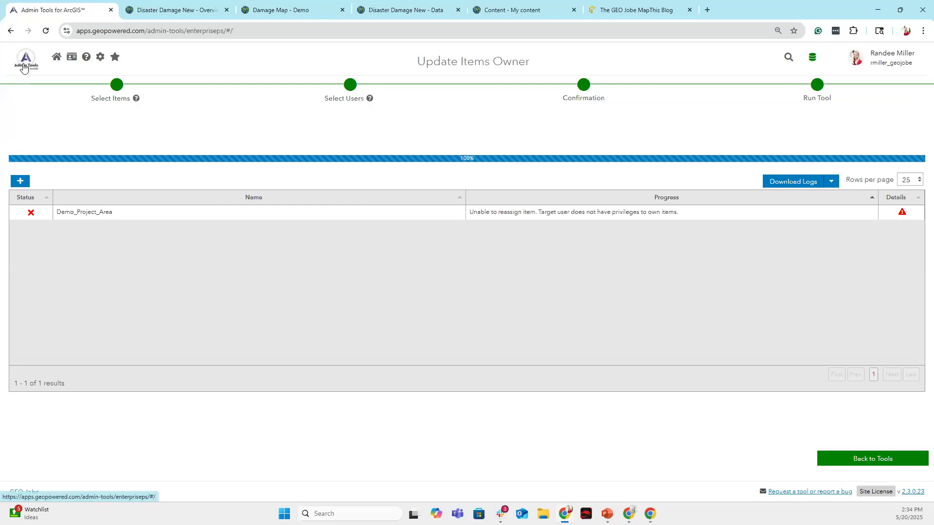
Reopen Update Items Owner from Favorites and select Demo_Project_Area.
left_click(136, 130)
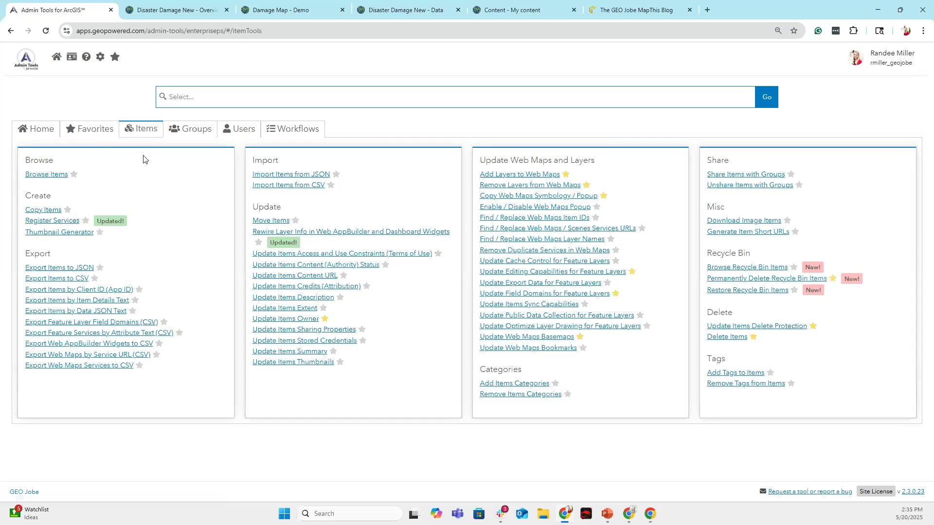
left_click(101, 127)
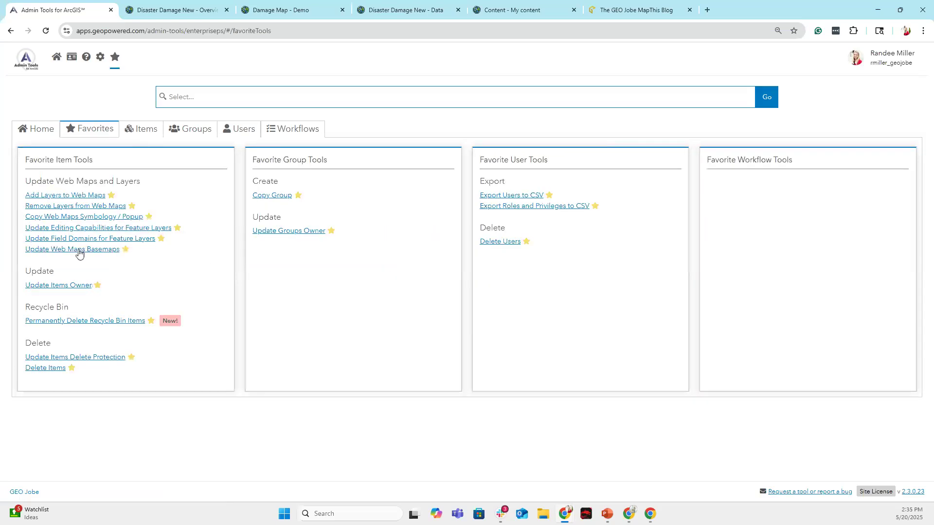
left_click(65, 287)
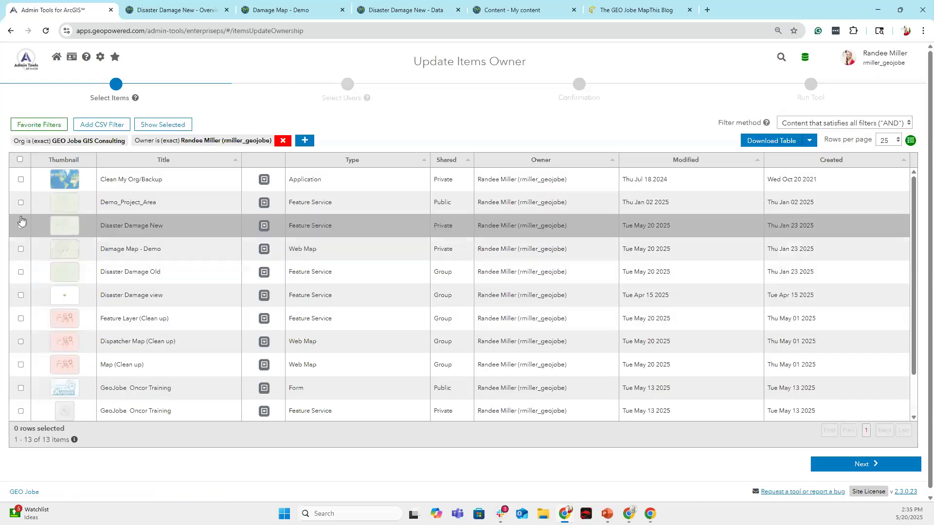
left_click(21, 202)
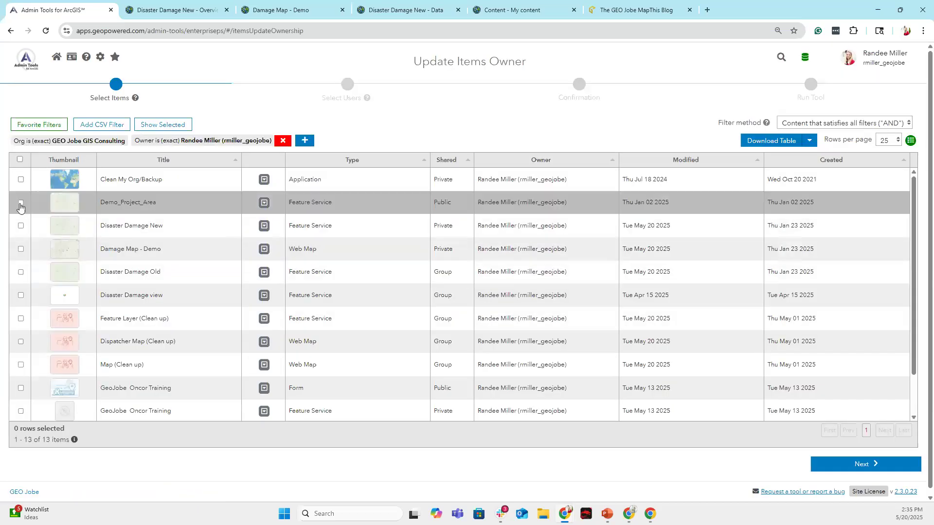
left_click(828, 464)
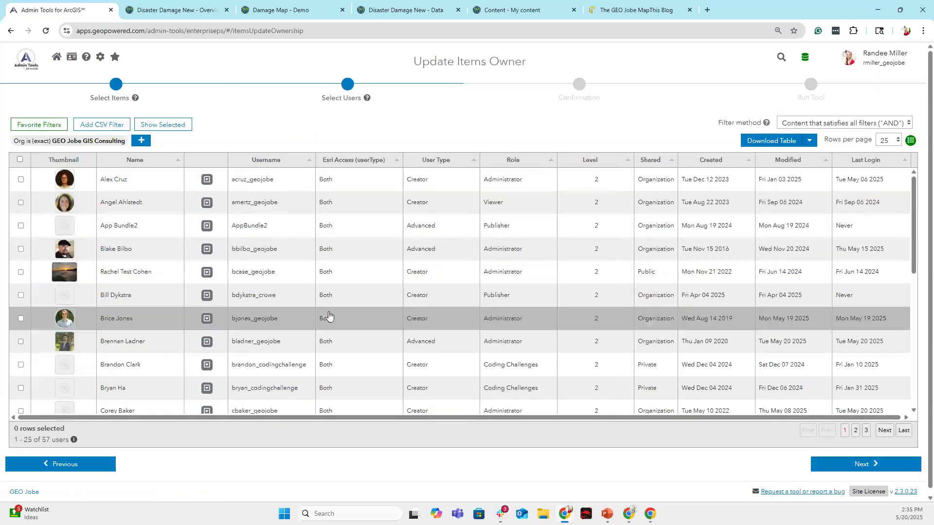
Choose a different user as the new owner and run the reassignment successfully.
scroll(50, 258, "down", 5)
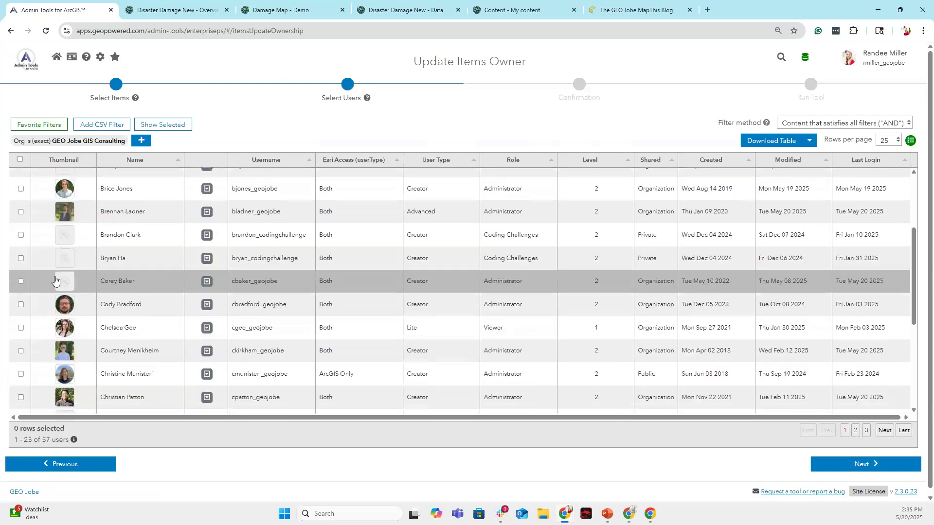
scroll(49, 287, "down", 1)
left_click(21, 284)
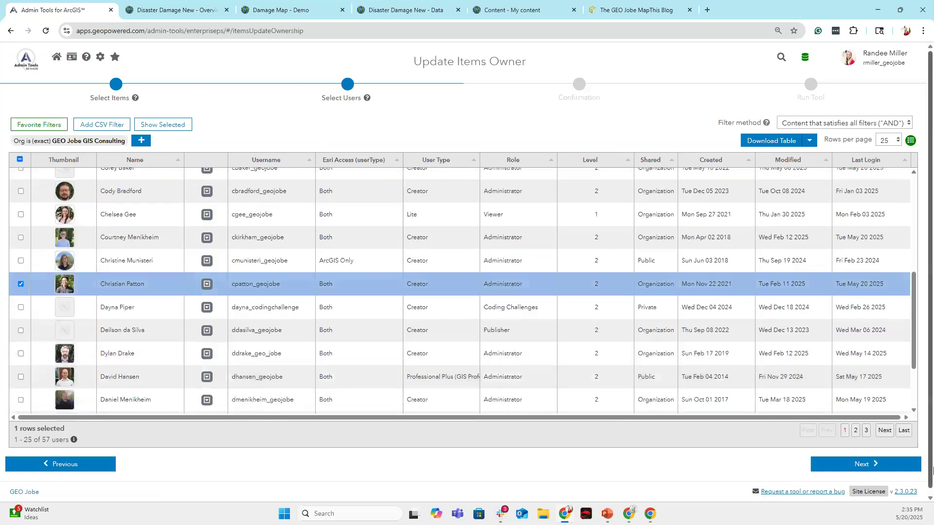
left_click(876, 464)
left_click(868, 458)
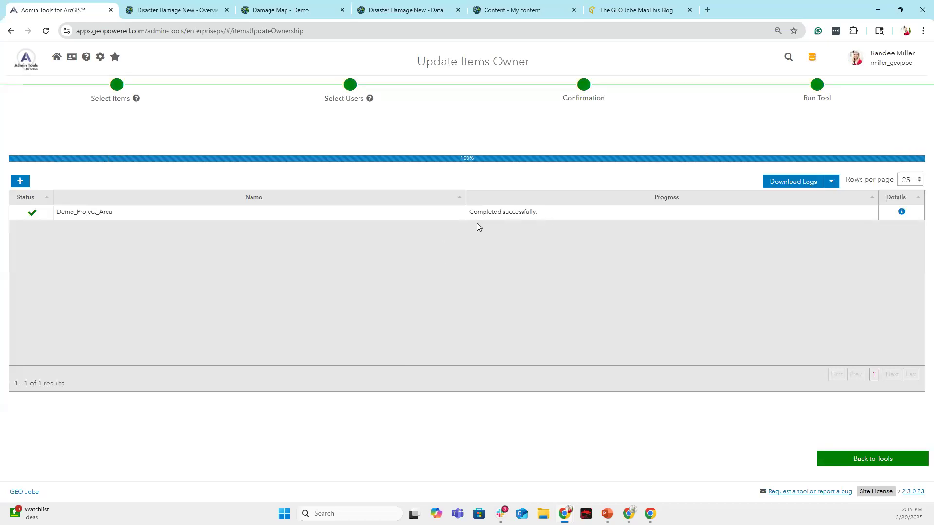
left_click(25, 62)
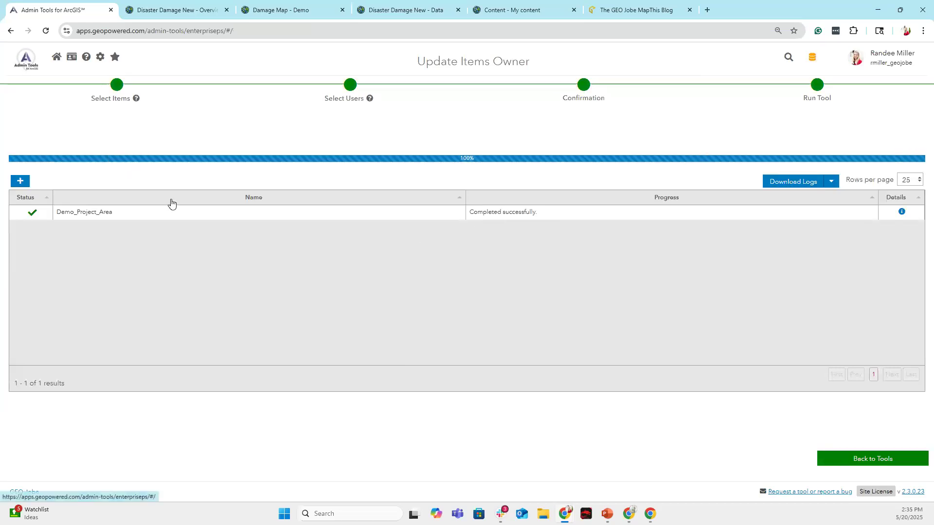
Switch from the Favorites list to the Items tools catalogue.
left_click(92, 127)
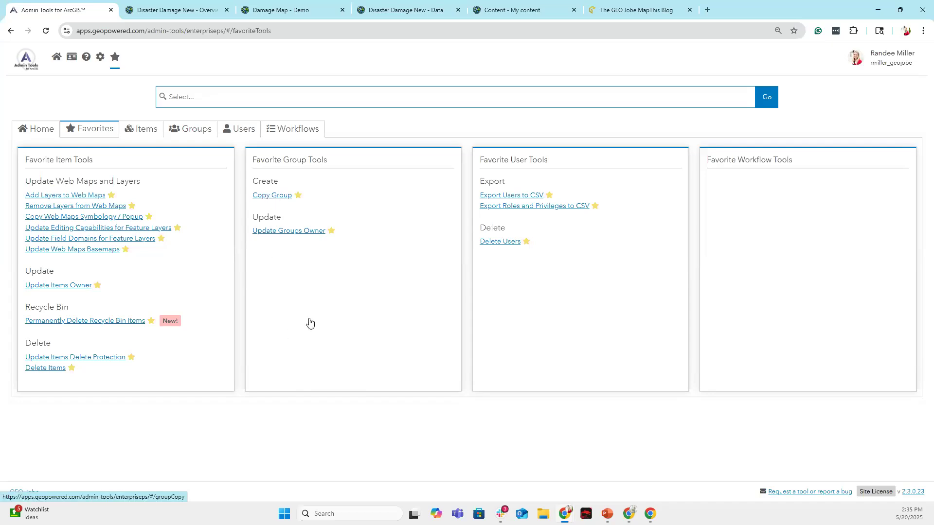
left_click(141, 134)
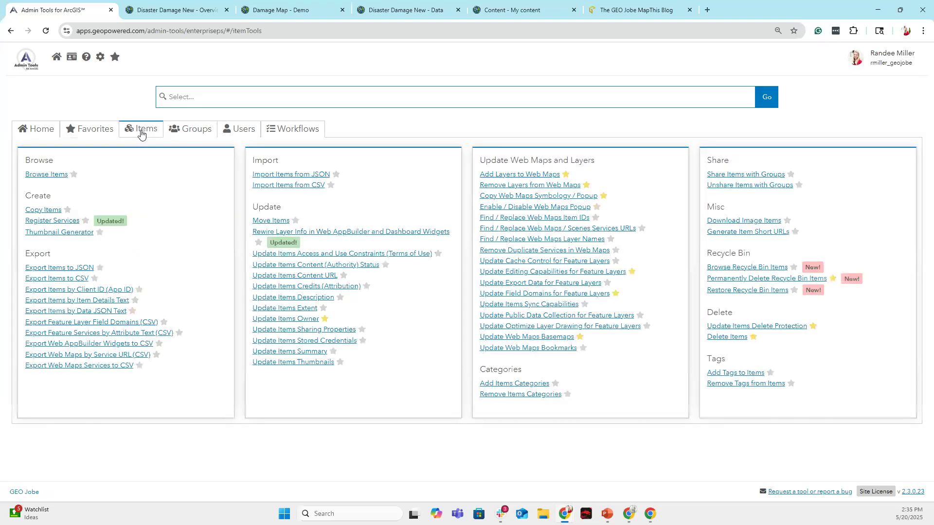
Pick Disaster Damage Old, Disaster Damage view and Feature Layer (Clean up) for sharing, review groups, then step back.
left_click(746, 179)
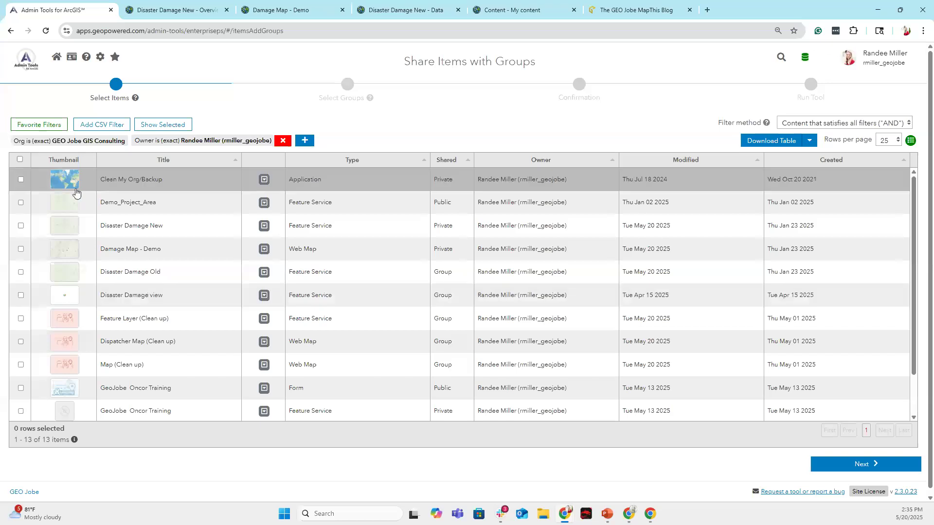
scroll(34, 306, "down", 1)
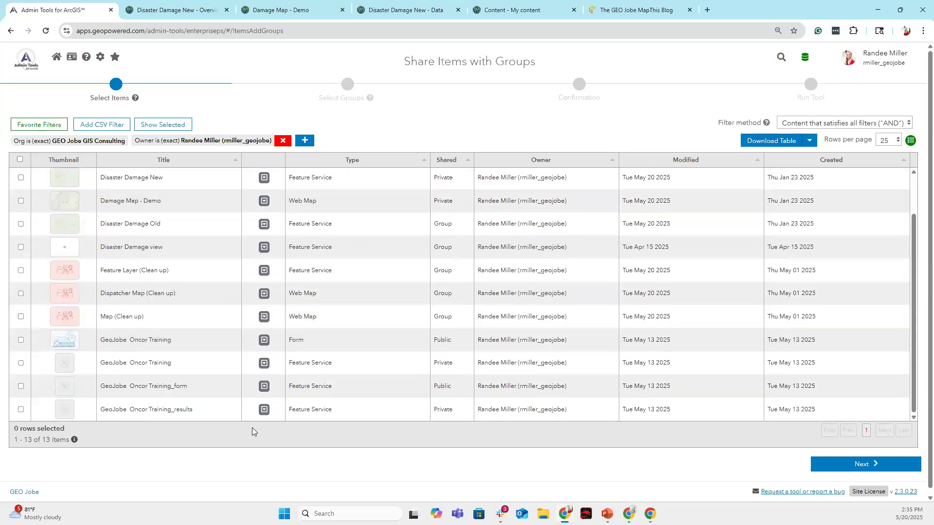
left_click(21, 223)
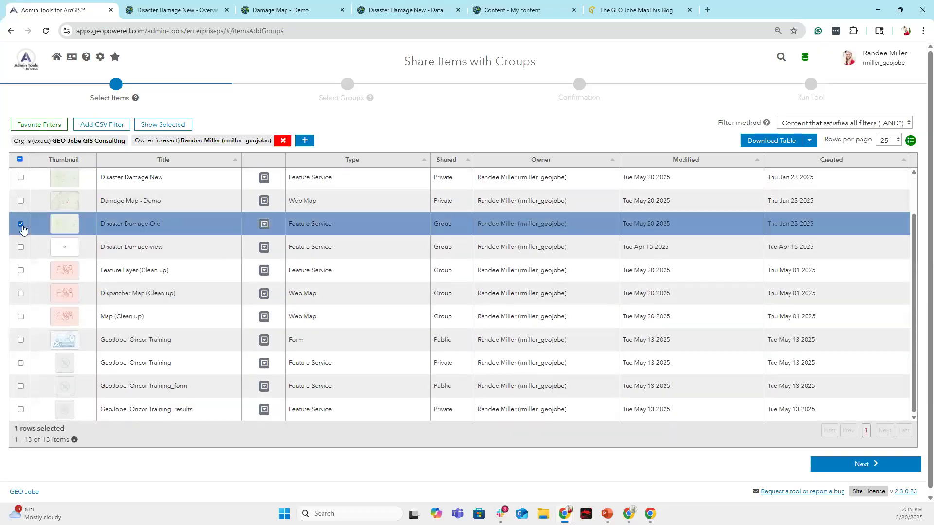
left_click(21, 246)
left_click(21, 270)
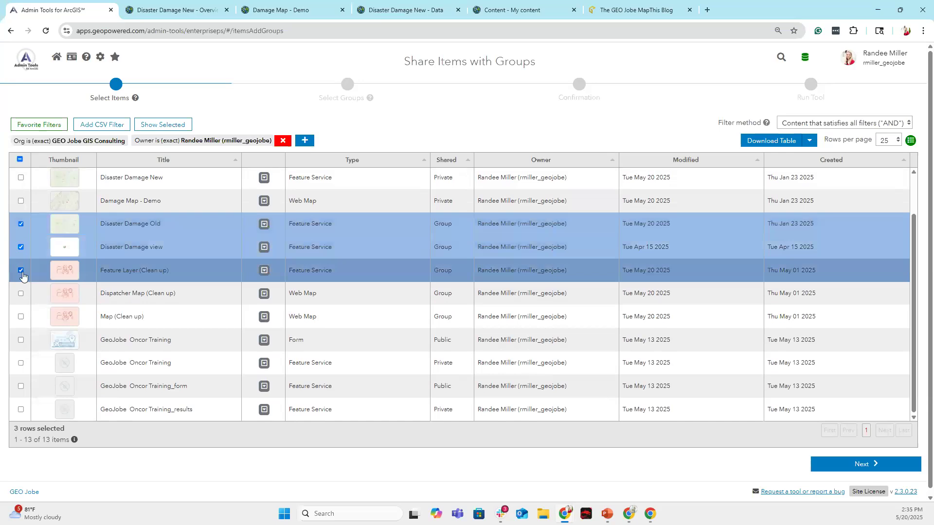
left_click(844, 465)
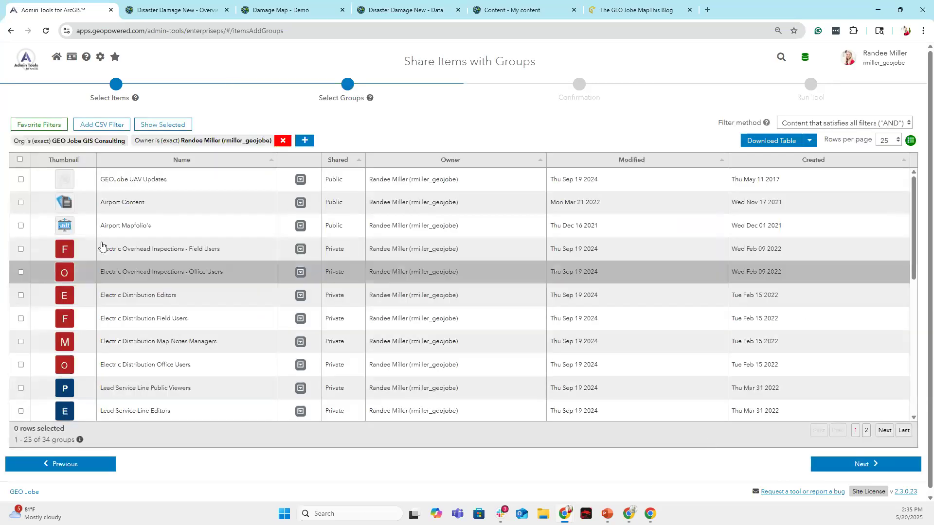
scroll(24, 263, "down", 3)
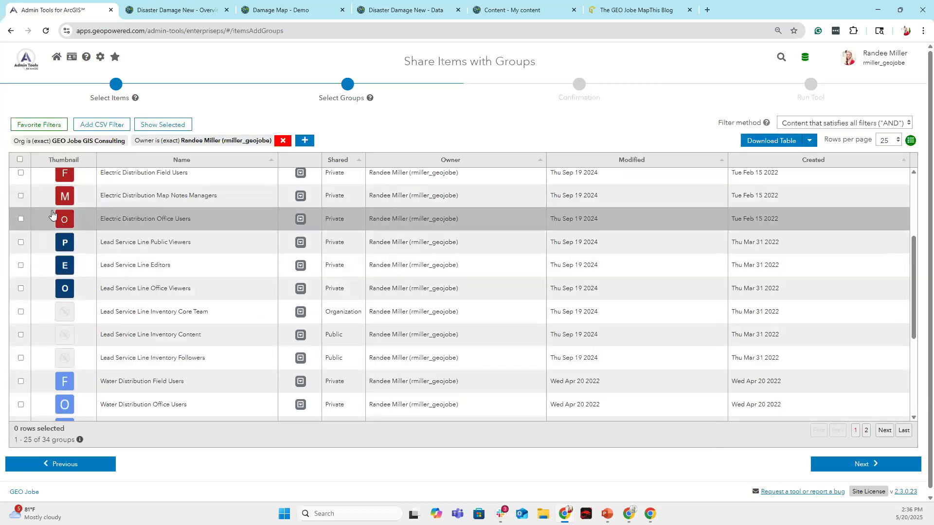
scroll(18, 190, "up", 1)
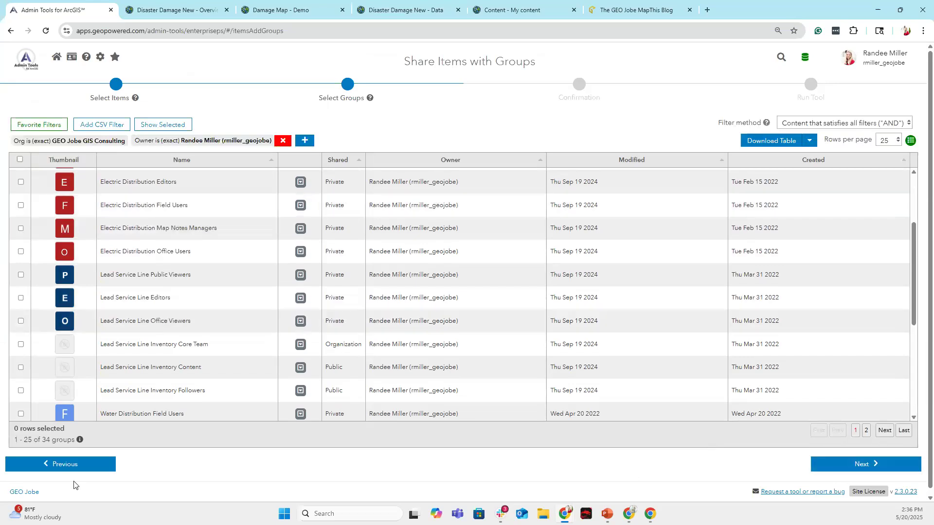
left_click(86, 468)
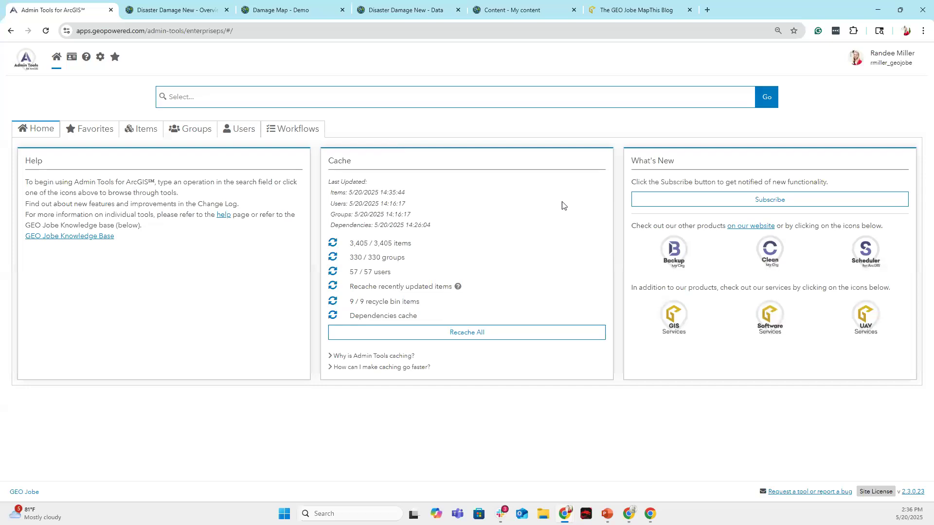
Browse the Groups and Items tool lists, then bring up the Users tools.
left_click(191, 130)
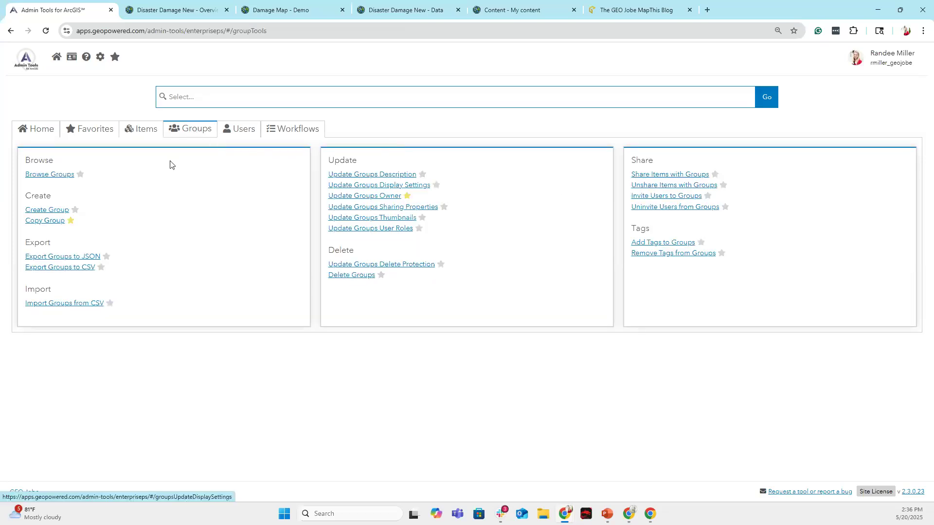
left_click(139, 135)
left_click(191, 134)
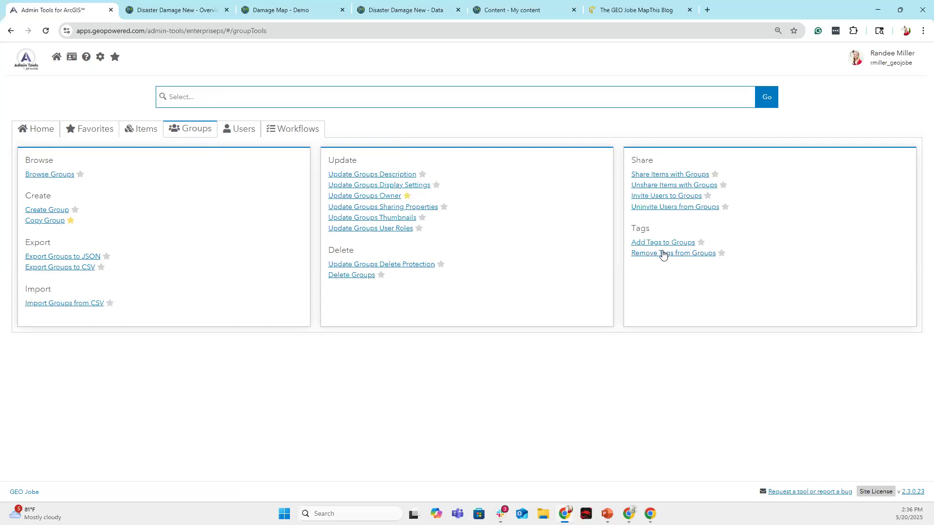
left_click(240, 129)
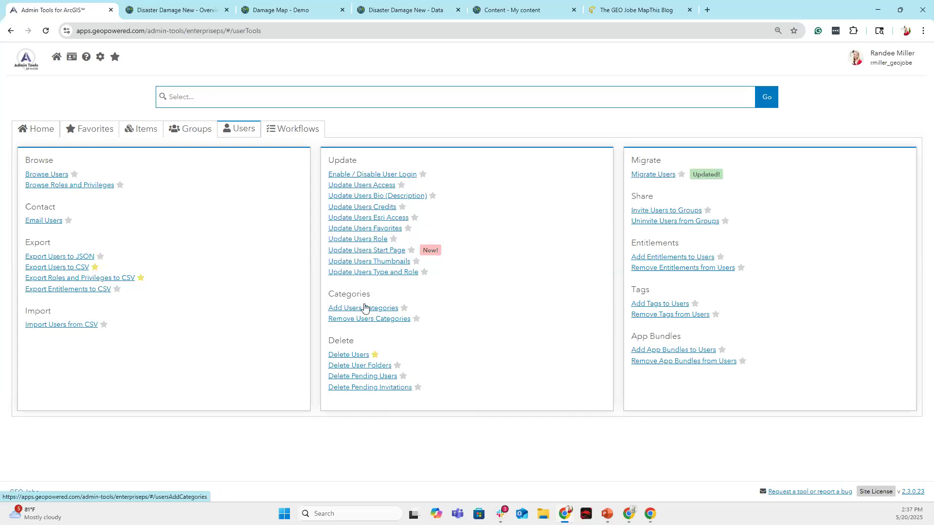
Open the Delete Users tool and scroll through its user list.
left_click(362, 358)
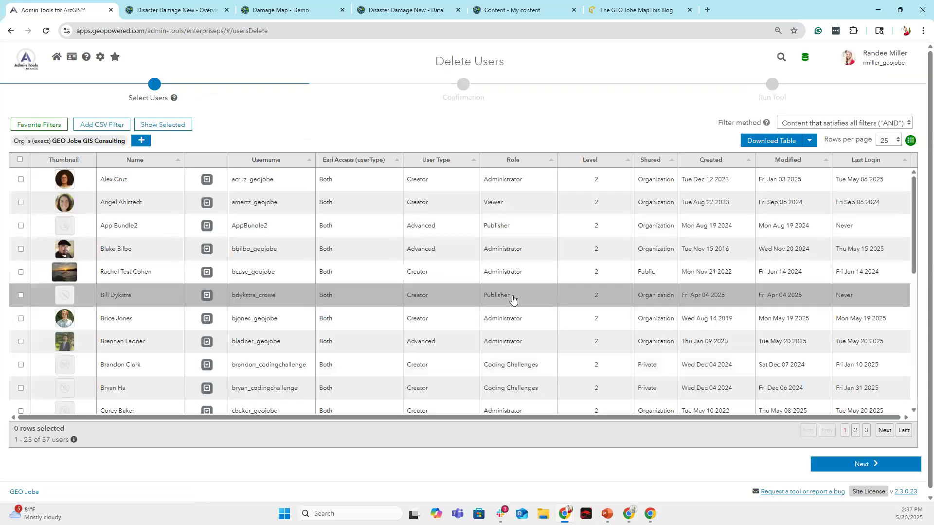
scroll(25, 253, "down", 1)
scroll(25, 260, "down", 6)
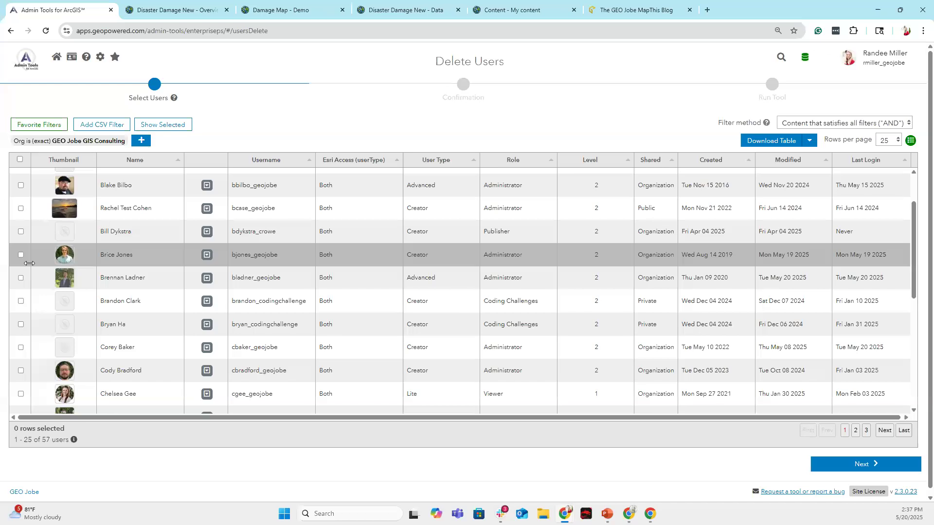
scroll(21, 261, "down", 1)
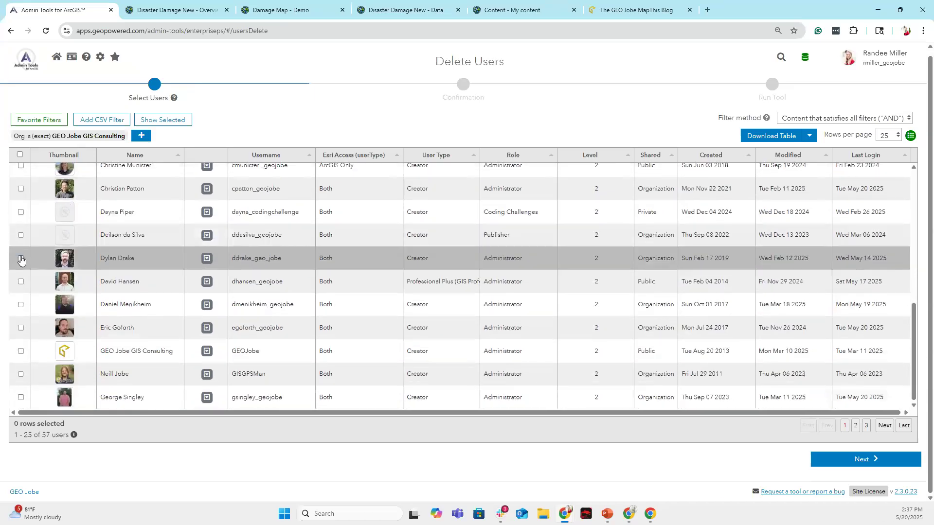
scroll(23, 304, "up", 1)
scroll(21, 302, "up", 5)
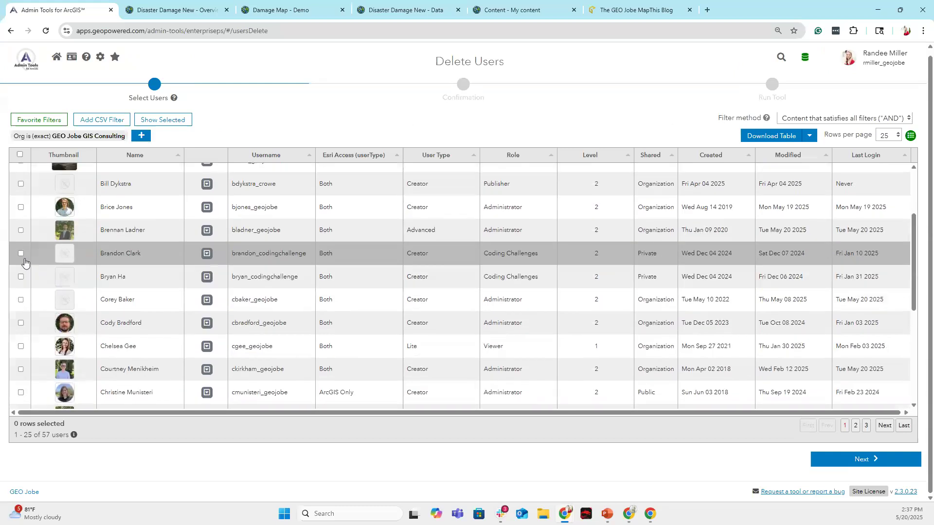
Select a user, reach the deletion confirmation, then back out to the home page.
left_click(21, 346)
left_click(897, 462)
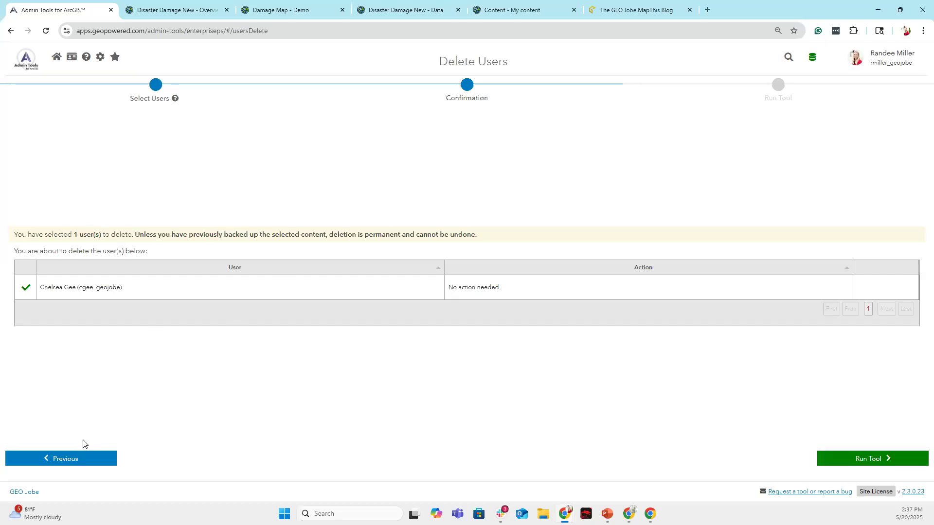
left_click(88, 464)
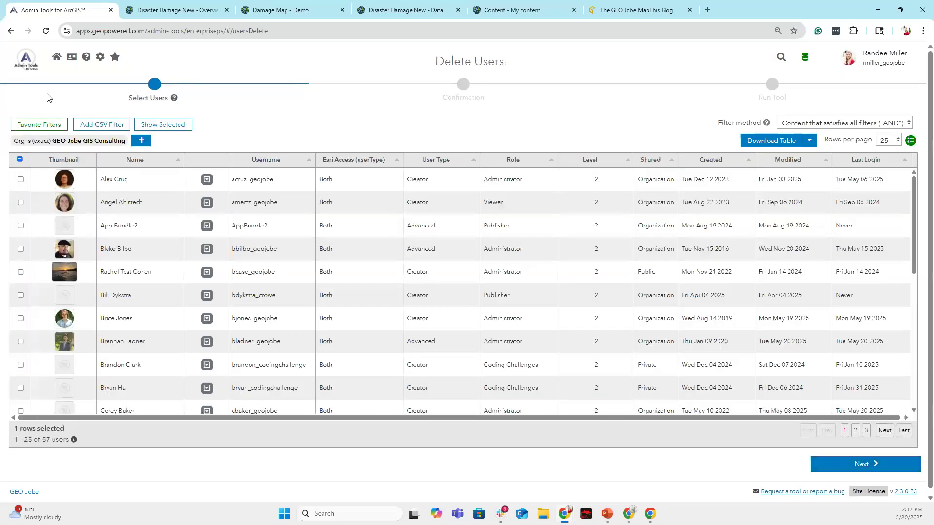
left_click(88, 76)
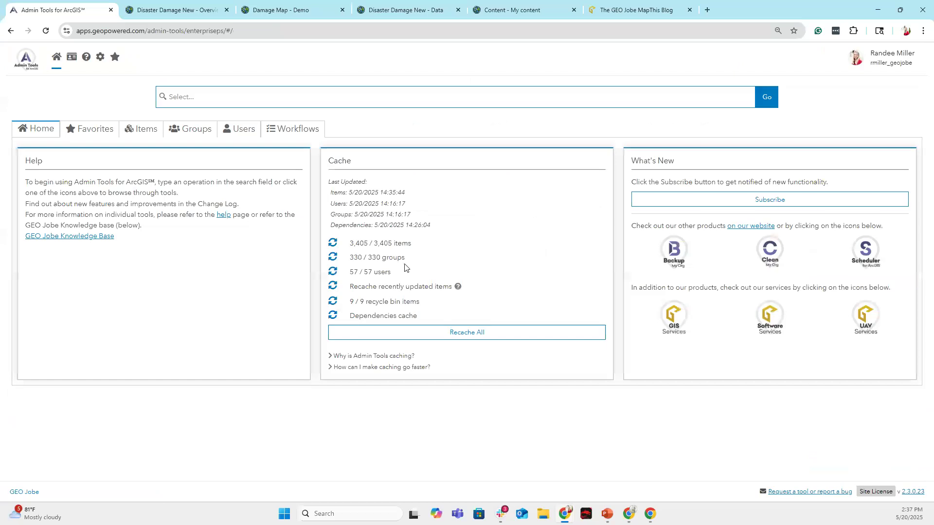
Open the Invite Users to Groups wizard, go home, then view the Users and Workflows tools.
left_click(235, 131)
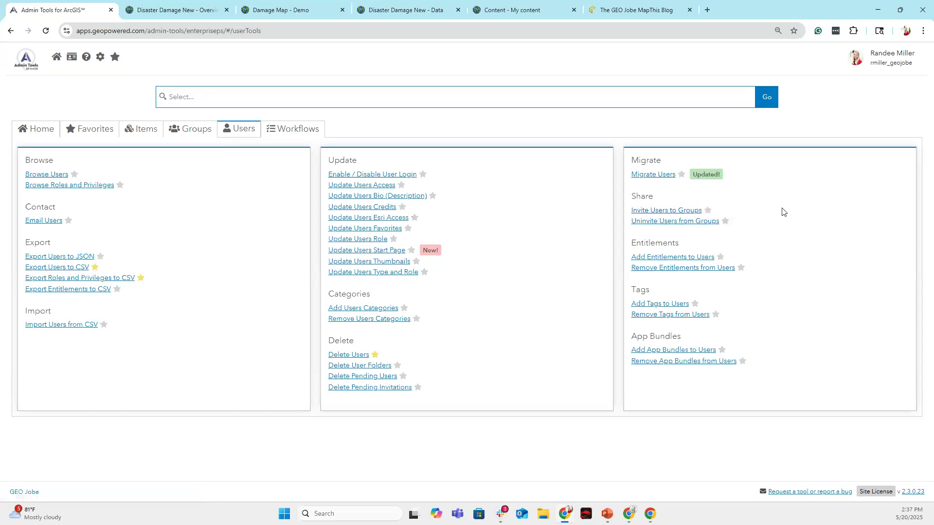
left_click(676, 212)
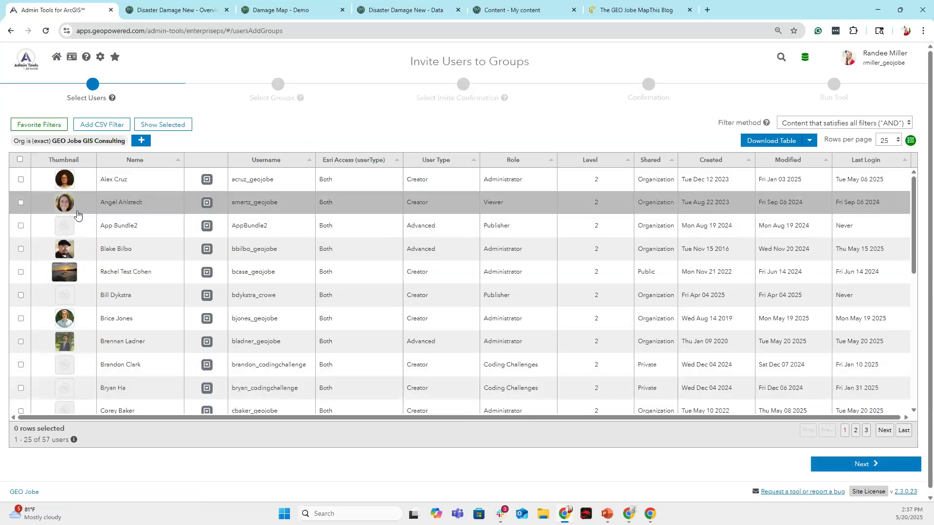
left_click(33, 67)
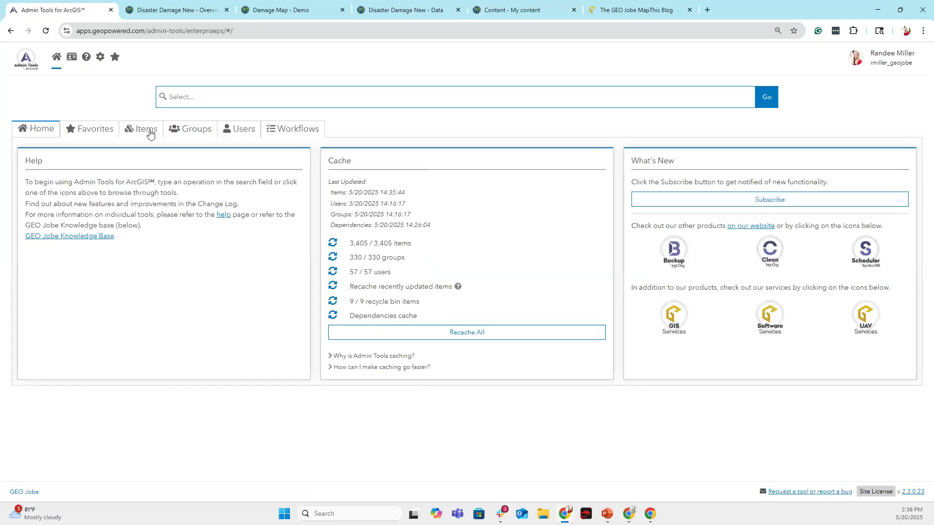
left_click(238, 128)
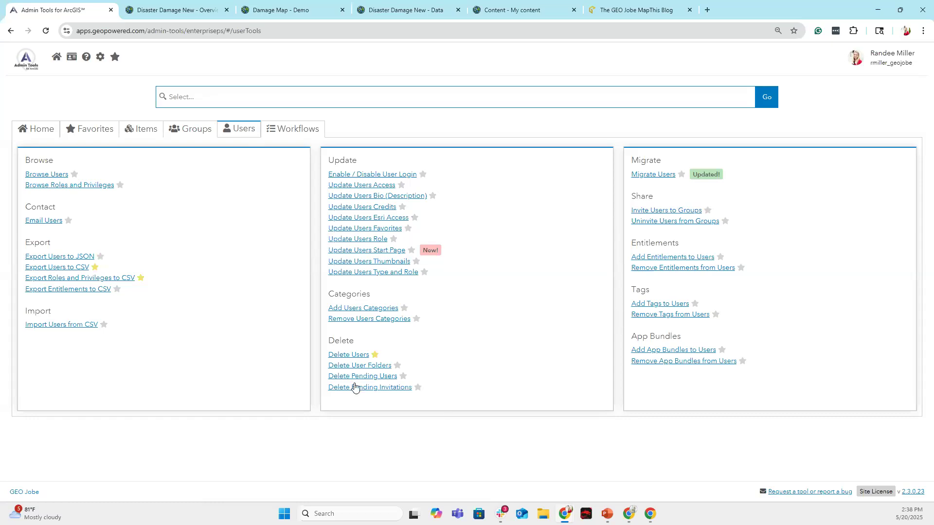
left_click(288, 130)
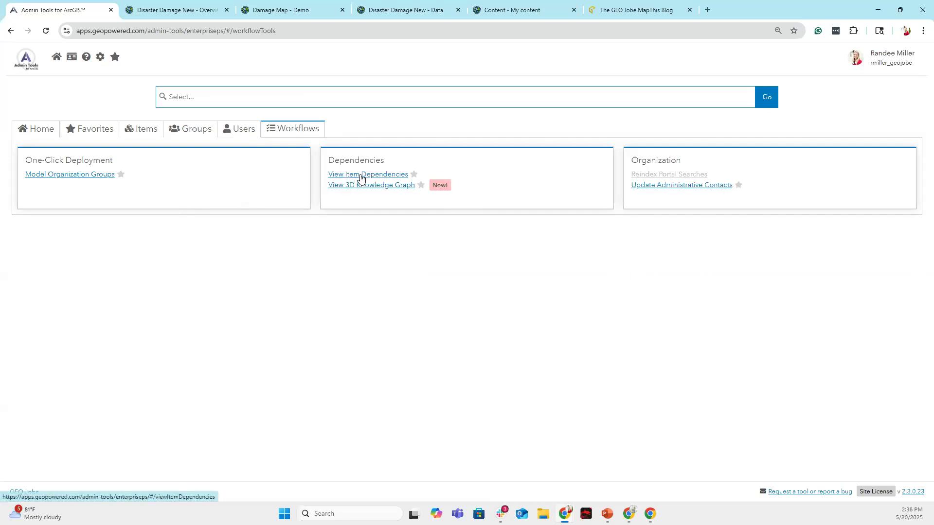
Graph the dependencies of all 13 items in View Item Dependencies.
left_click(386, 179)
left_click(20, 160)
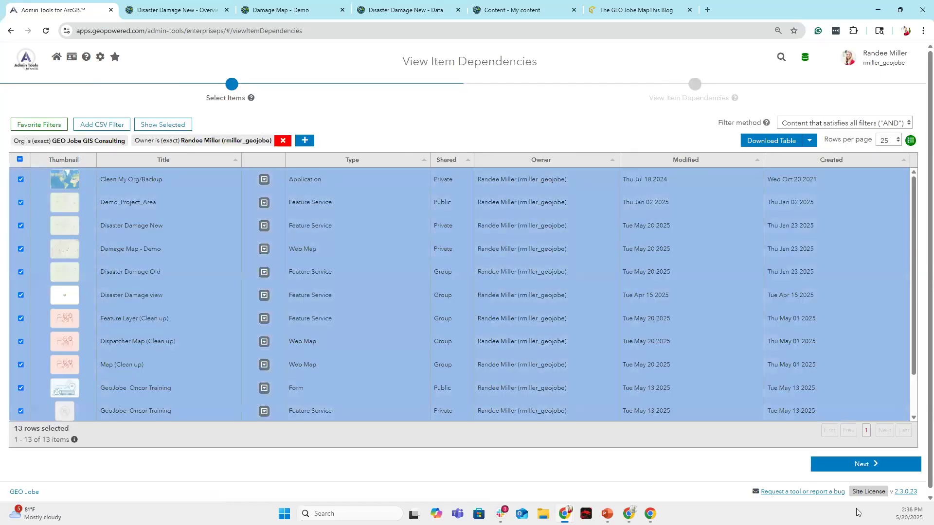
left_click(871, 465)
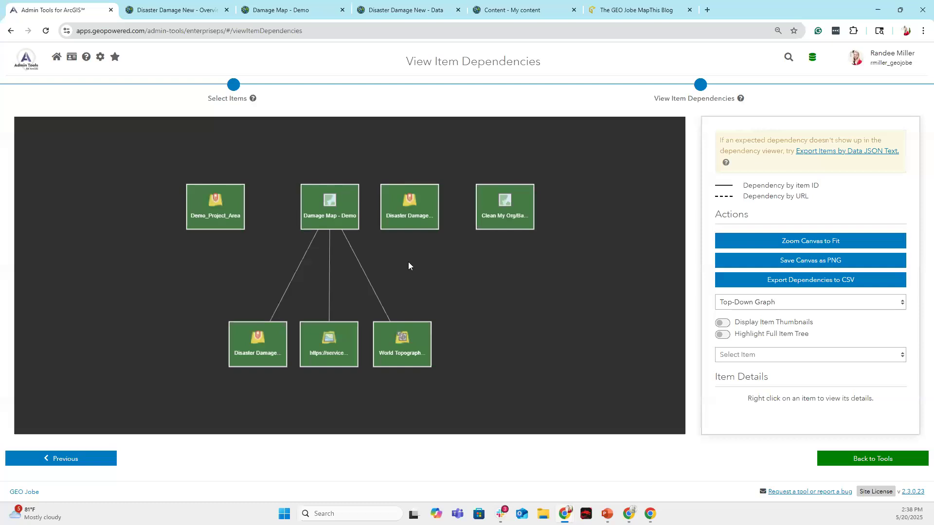
Return home and launch View 3D Knowledge Graph from the Workflows tools.
left_click(33, 61)
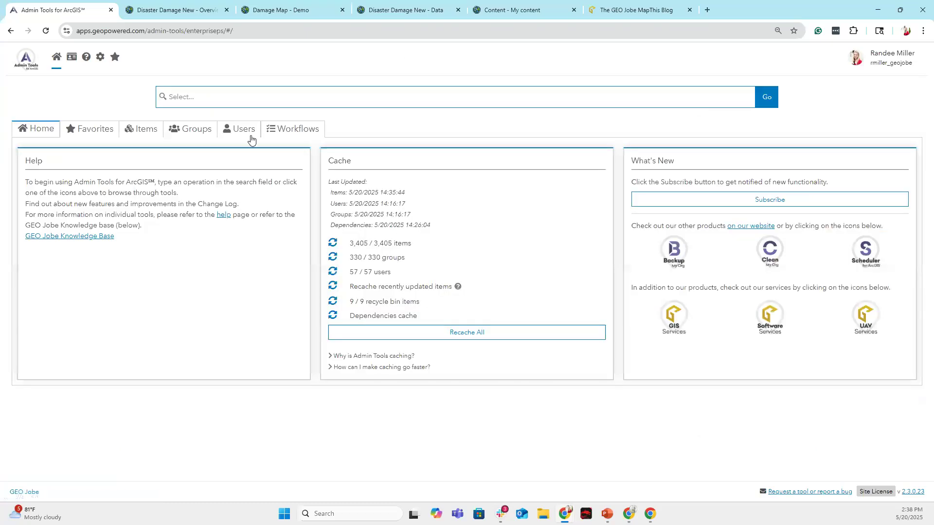
left_click(292, 135)
left_click(372, 185)
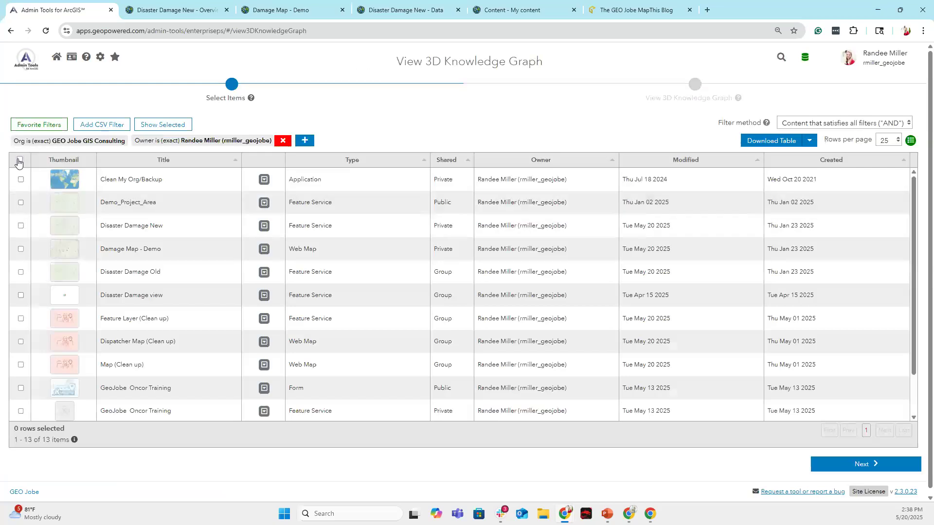
Select all 13 items, build the 3D knowledge graph, and rotate it.
left_click(19, 160)
left_click(846, 465)
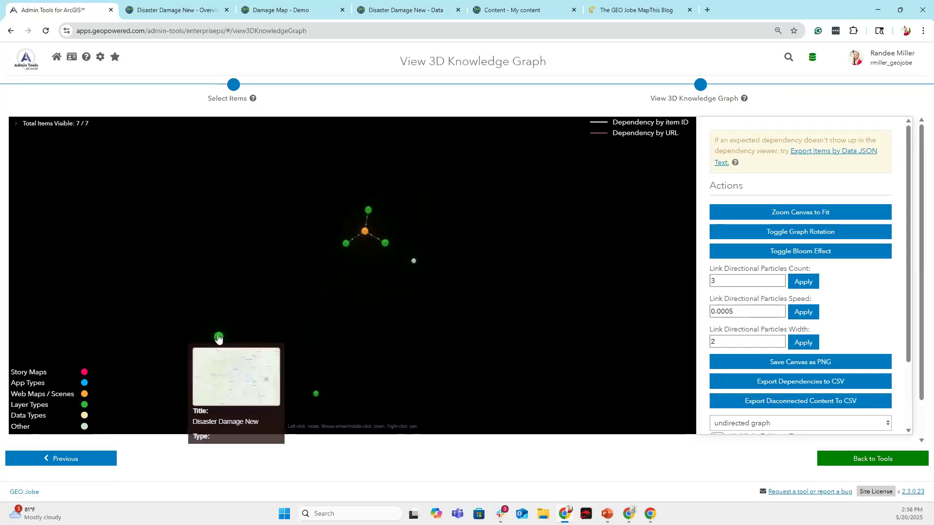
mouse_move(316, 397)
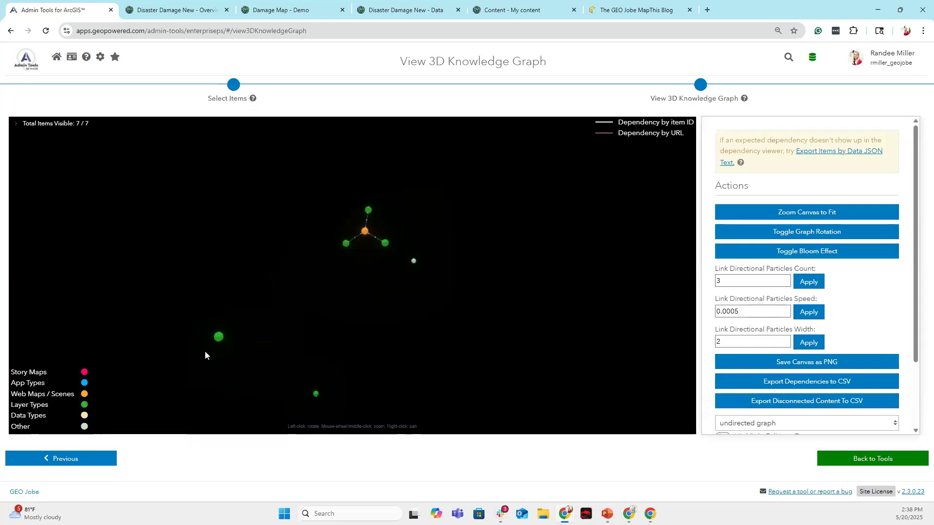
left_click_drag(343, 397, 346, 359)
left_click_drag(453, 392, 474, 392)
Zoom and rotate the graph to inspect Damage Map - Demo and its linked layers.
scroll(325, 289, "up", 5)
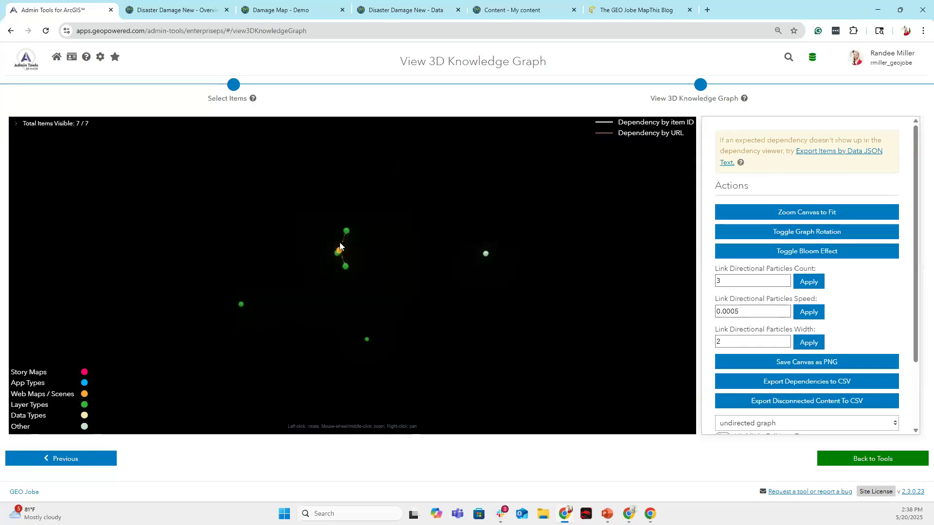
left_click_drag(330, 239, 316, 283)
mouse_move(308, 207)
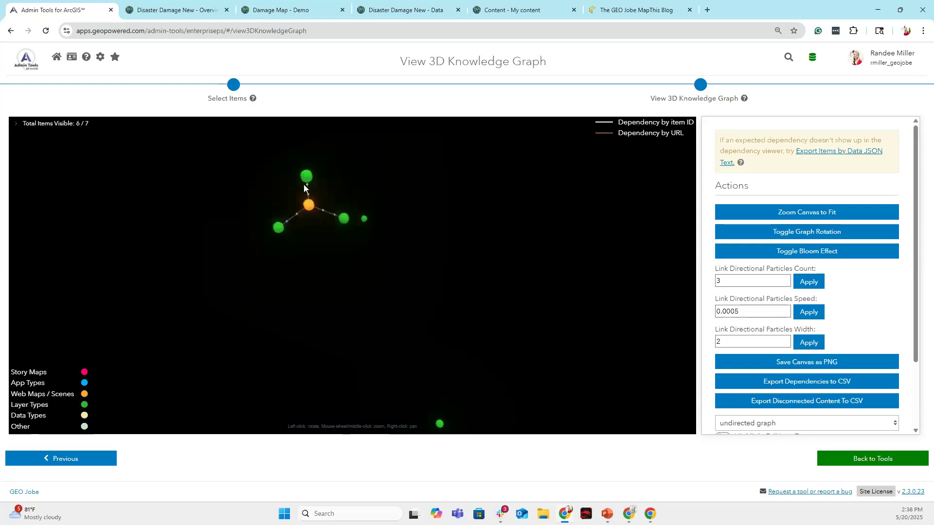
left_click_drag(310, 206, 315, 228)
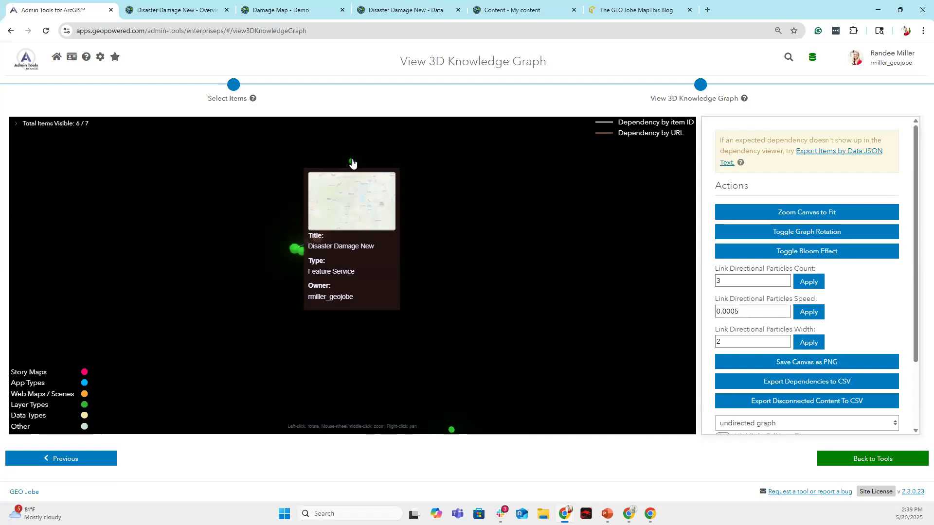
mouse_move(451, 431)
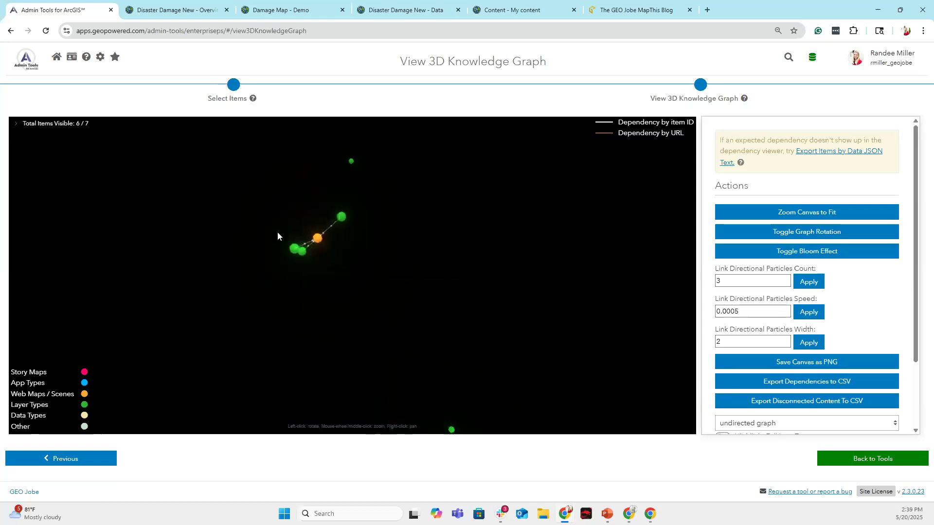
mouse_move(317, 240)
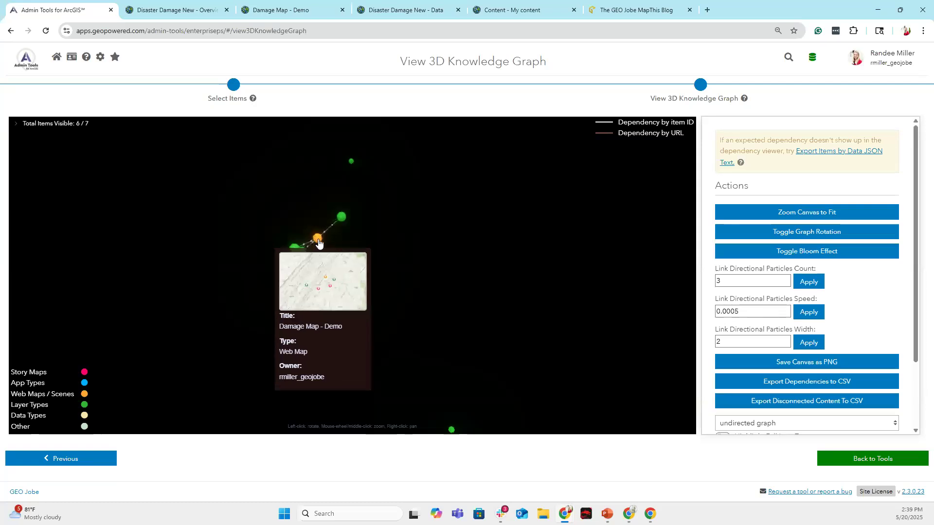
mouse_move(319, 241)
left_mouse_down()
mouse_move(333, 241)
mouse_move(309, 217)
mouse_move(327, 240)
left_mouse_up()
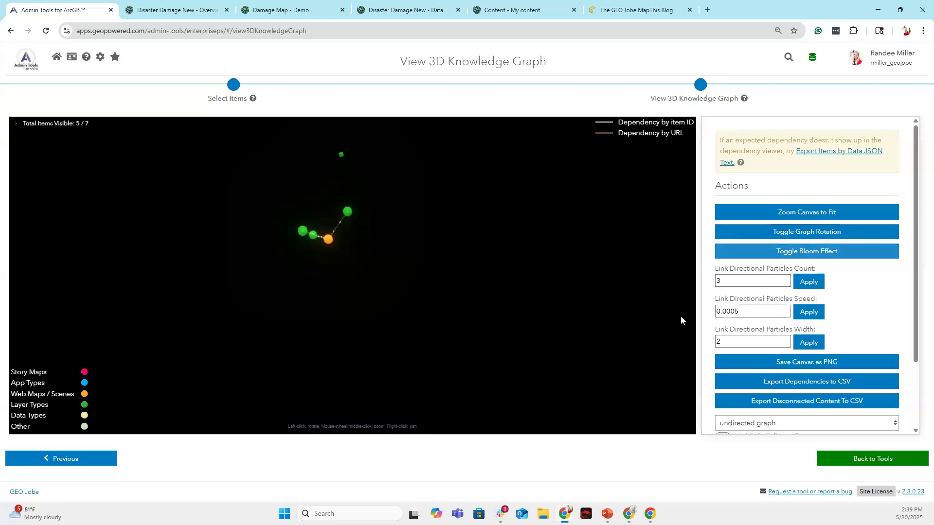
Switch the graph layout to top-down, then inwards-radially, and return to the home page.
scroll(913, 347, "down", 2)
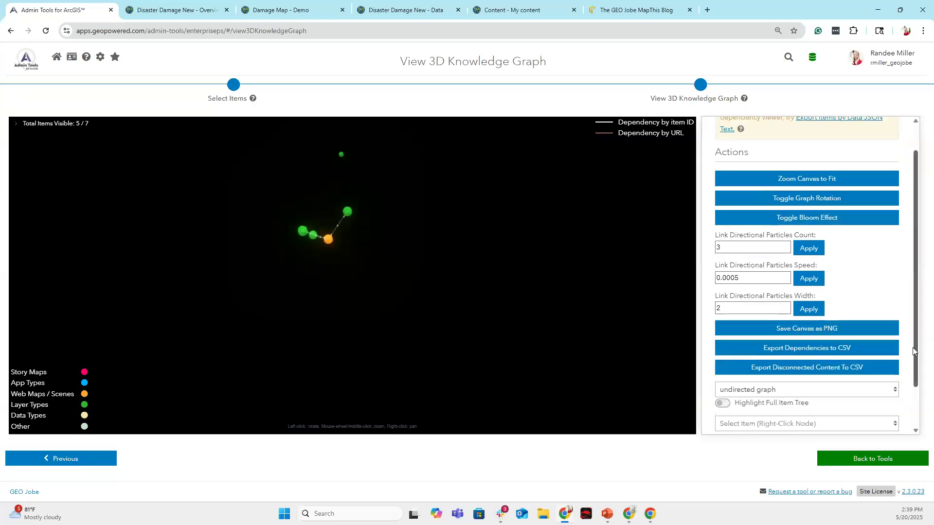
left_click(895, 336)
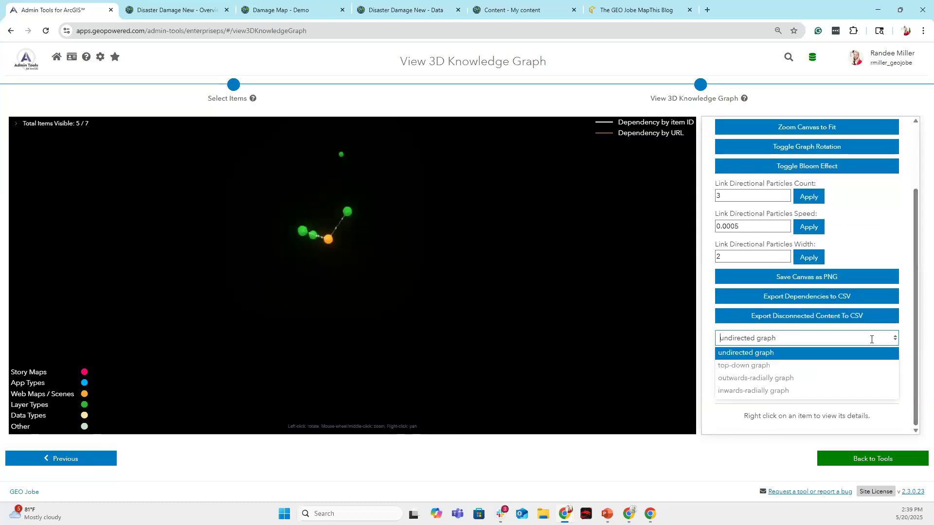
left_click(779, 369)
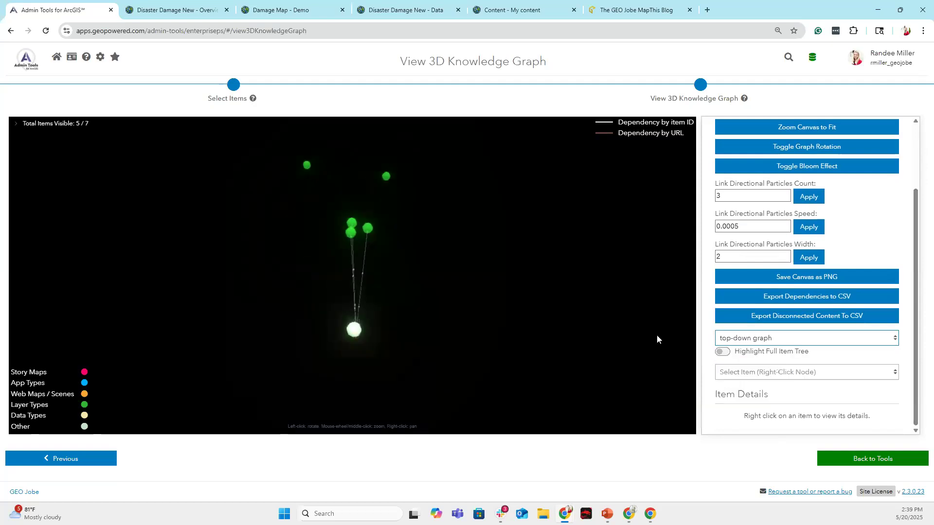
left_click(779, 339)
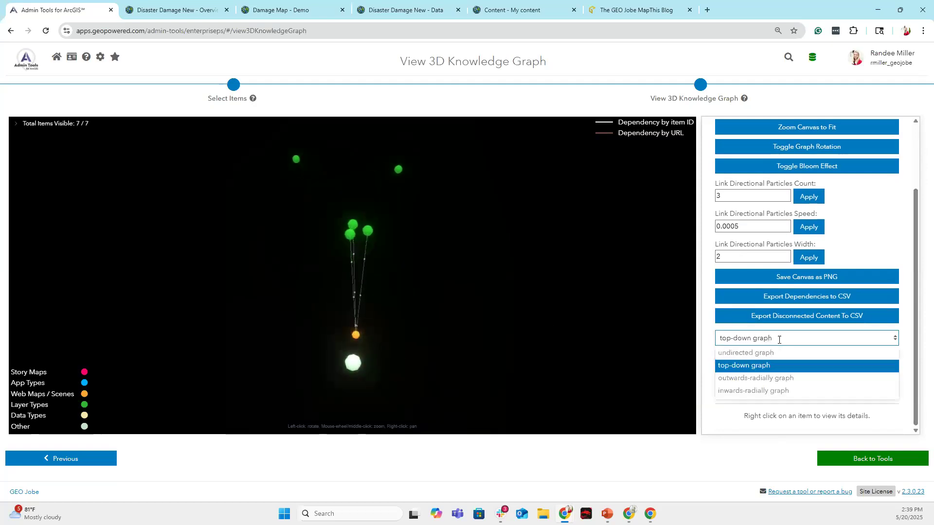
left_click(743, 393)
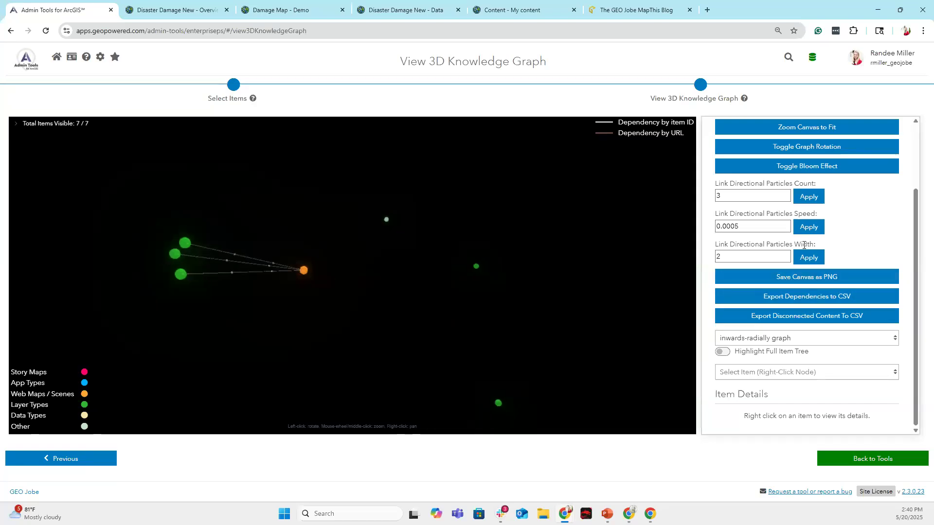
scroll(825, 229, "up", 1)
left_click(26, 59)
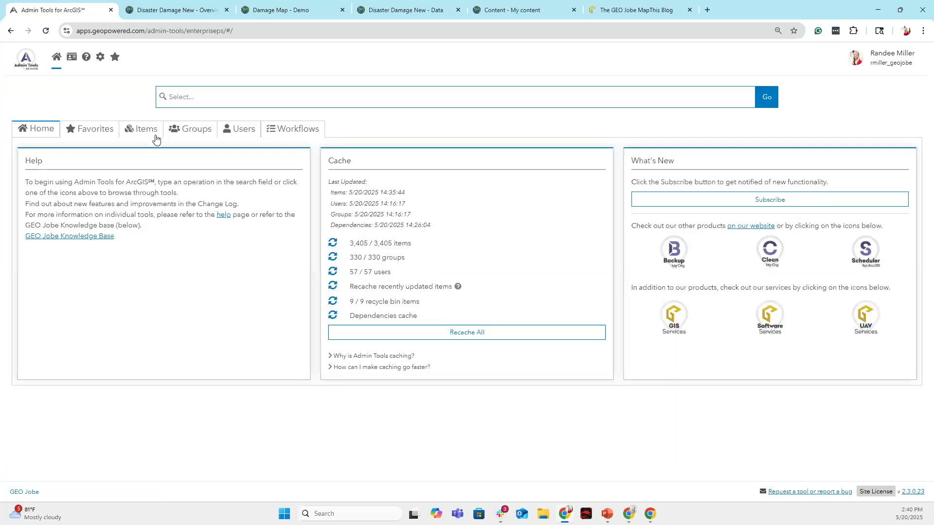
View the Workflows tools, return home, then start the PowerPoint slide show with F5.
left_click(299, 138)
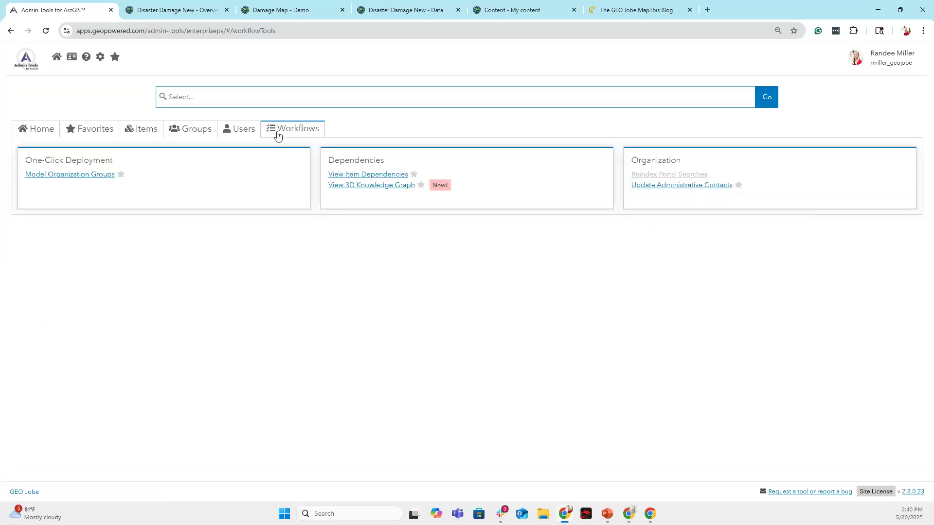
left_click(35, 131)
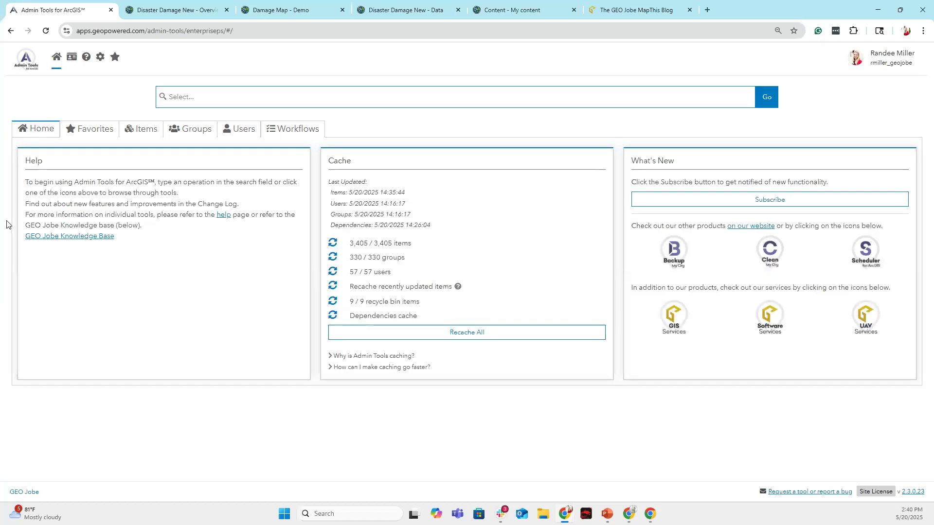
key("alt+Tab")
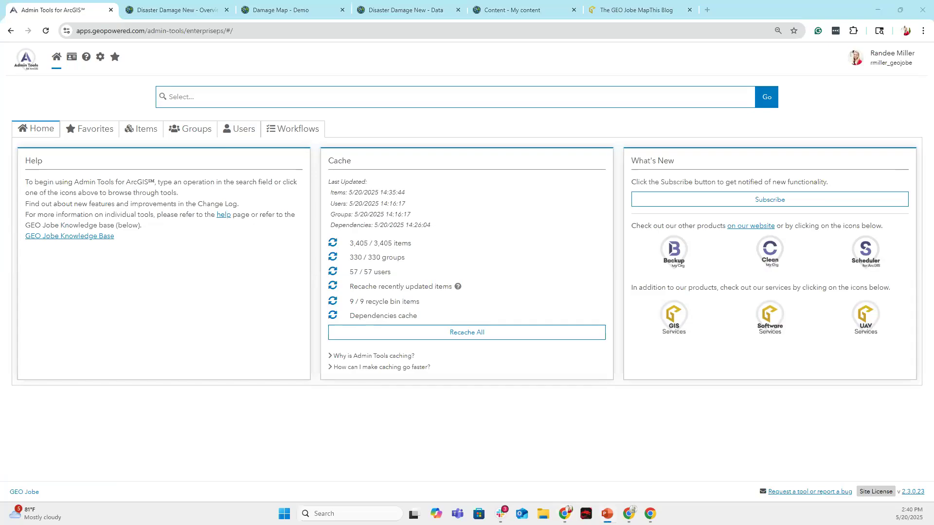
key("F5")
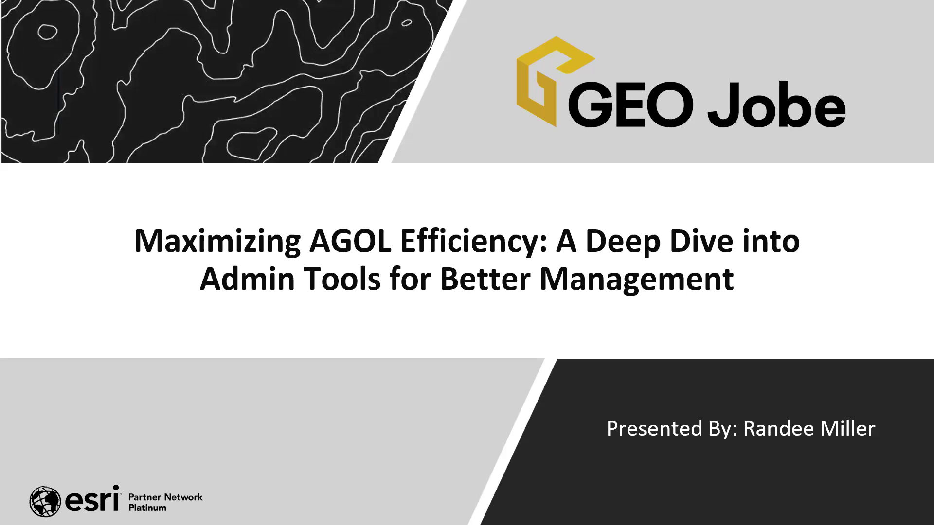
Advance the slide show two slides toward the Questions slide.
key("Right")
key("Right")
key("Right")
key("Right")
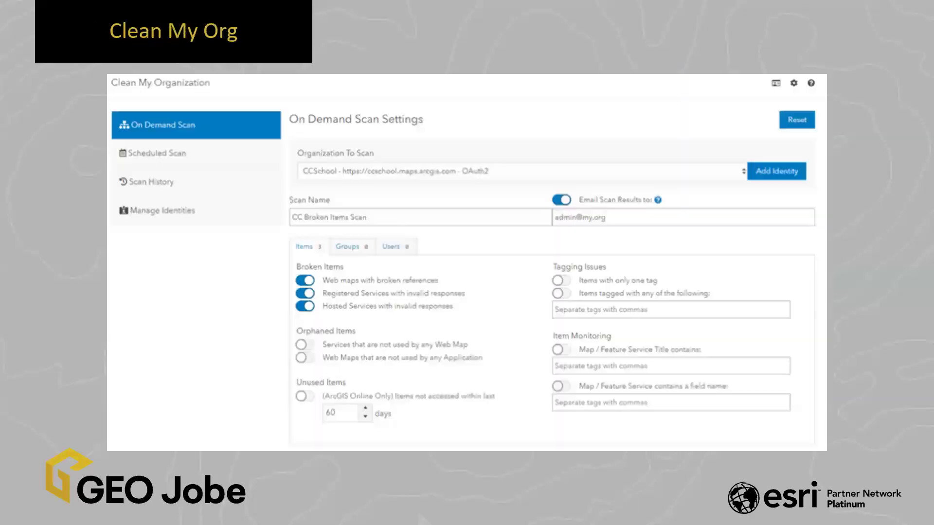
key("Right")
key("Right")
key("Right")
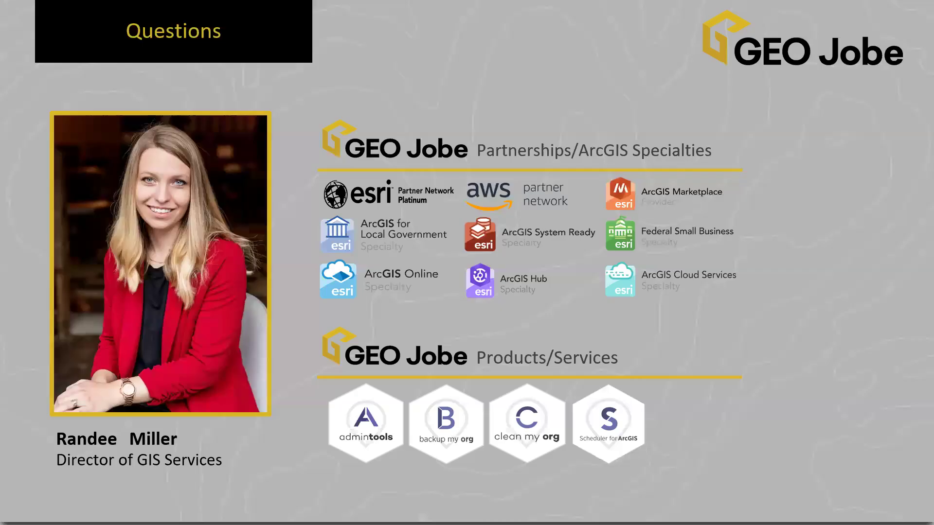